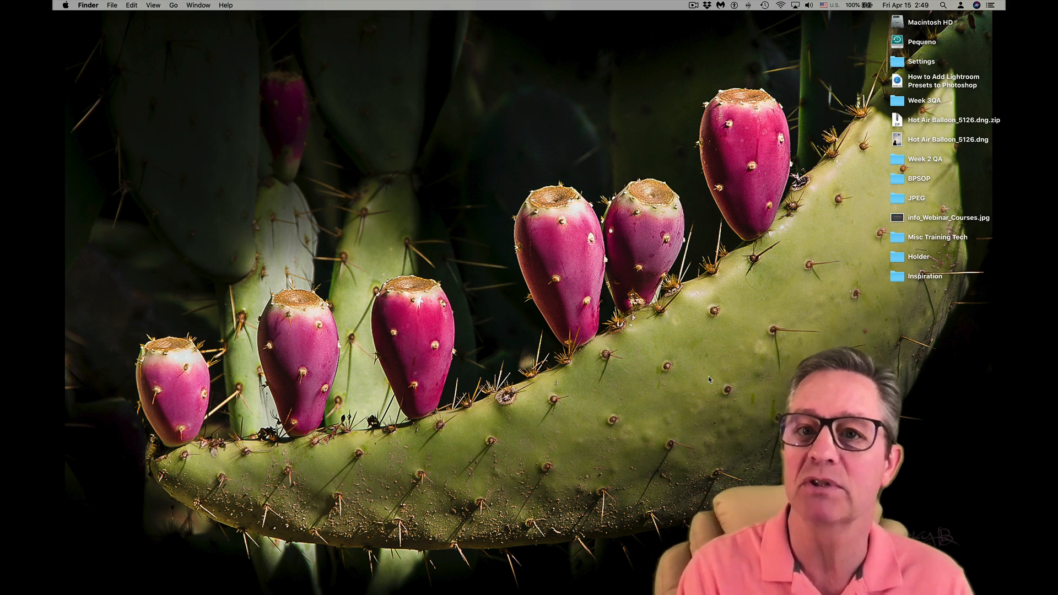
Switch to Adobe Bridge and open Carnival_Fair_0236.dng in Camera Raw
key("super+Tab")
key("super+Tab")
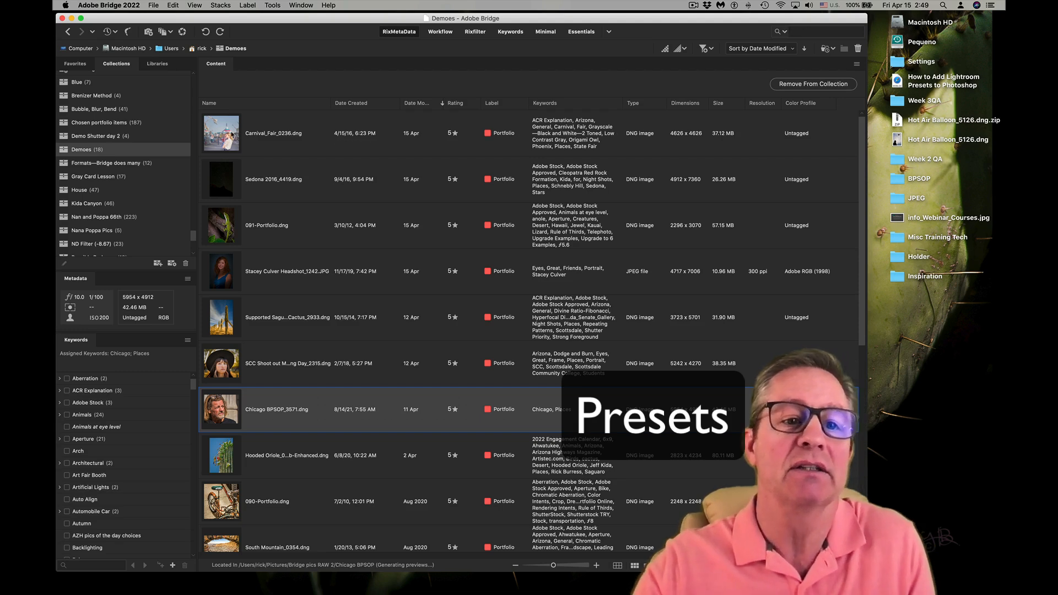
left_click(226, 134)
key("super+r")
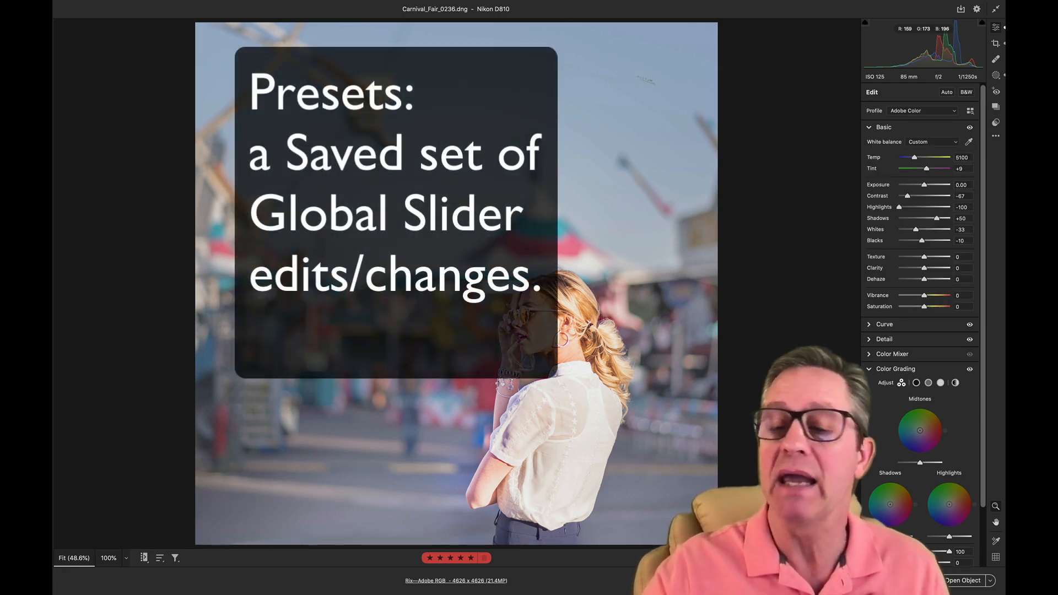
Set the photo's Temp to 5250, Tint to -6, Contrast to -35 and Texture to +17
mouse_move(915, 159)
left_mouse_down()
mouse_move(932, 161)
mouse_move(918, 159)
left_mouse_up()
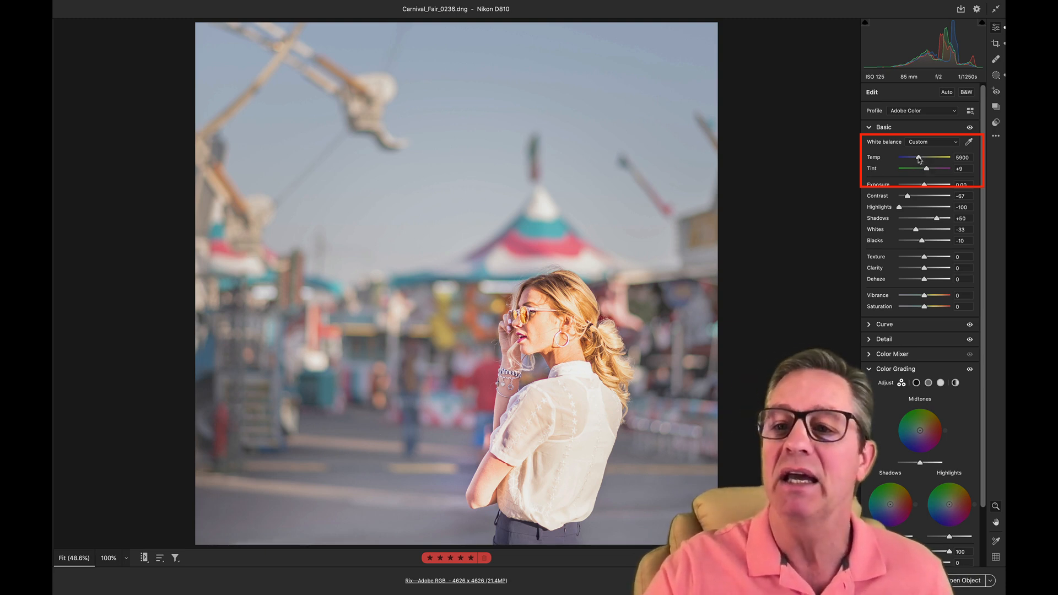
mouse_move(919, 159)
left_mouse_down()
mouse_move(928, 170)
mouse_move(916, 170)
mouse_move(925, 187)
mouse_move(916, 198)
left_mouse_up()
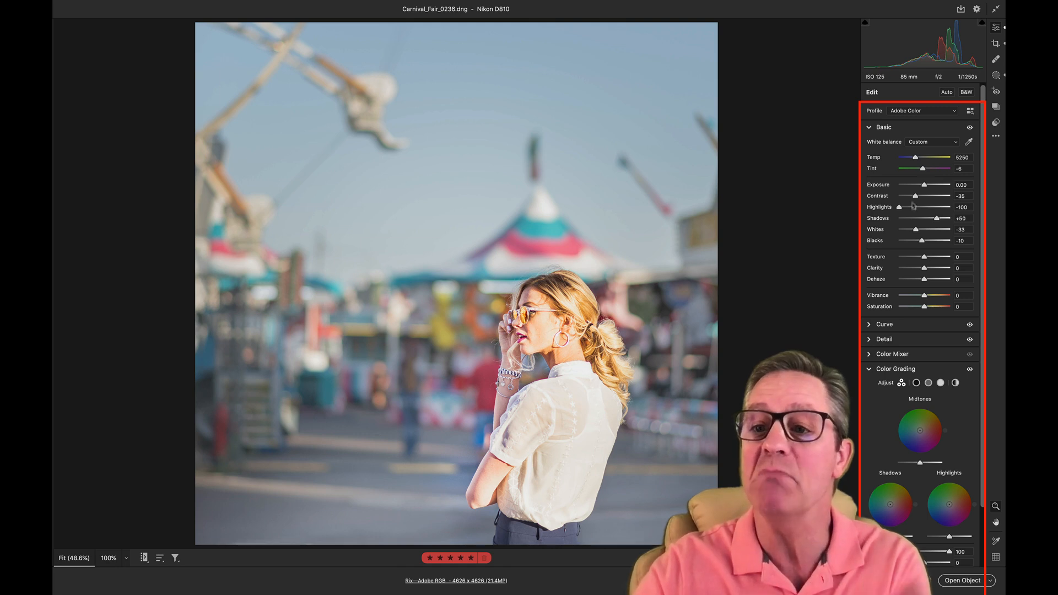
left_click_drag(926, 259, 930, 260)
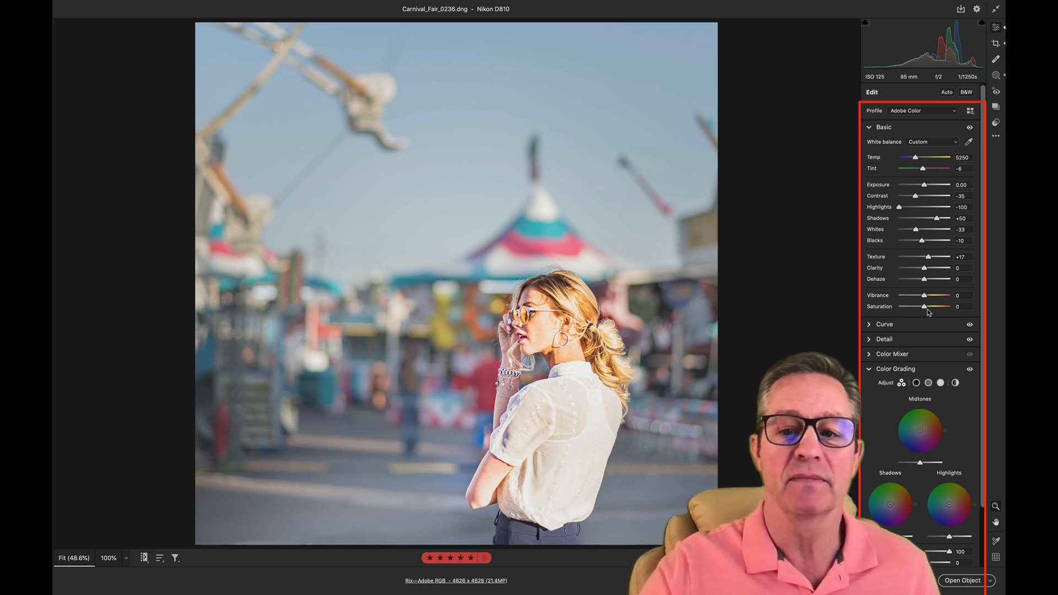
Add point-curve points at input 196, output 193 and at input 77, output 77, and lower Whites to -81
left_click(869, 325)
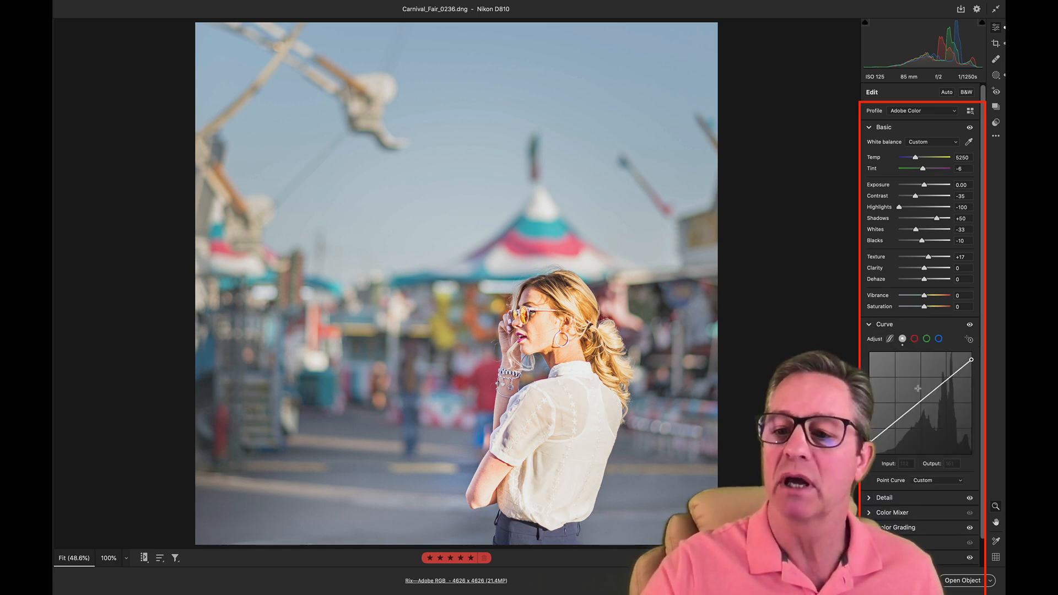
left_click(948, 378)
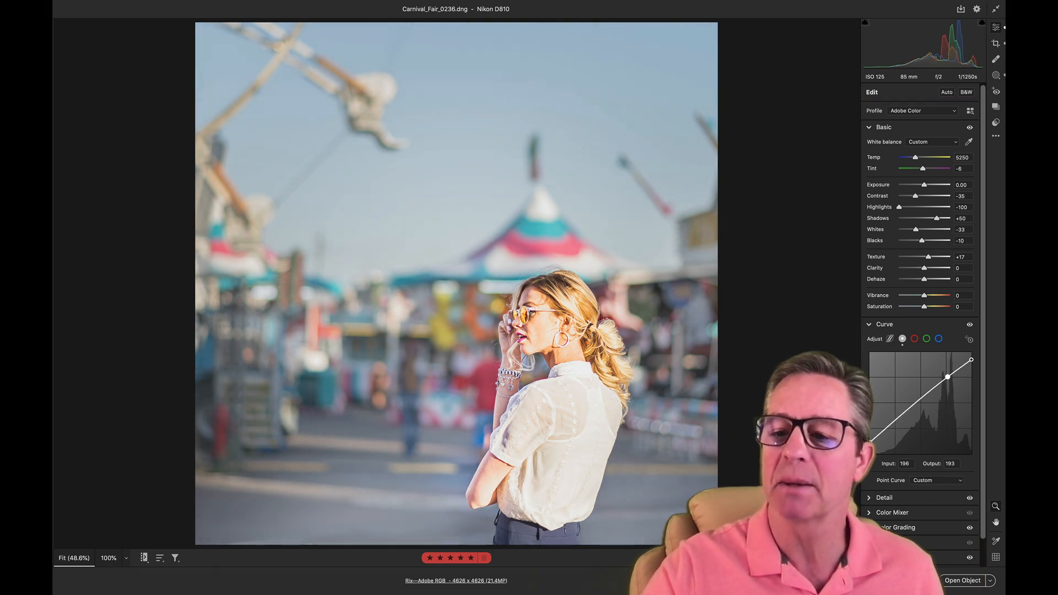
left_click(900, 422)
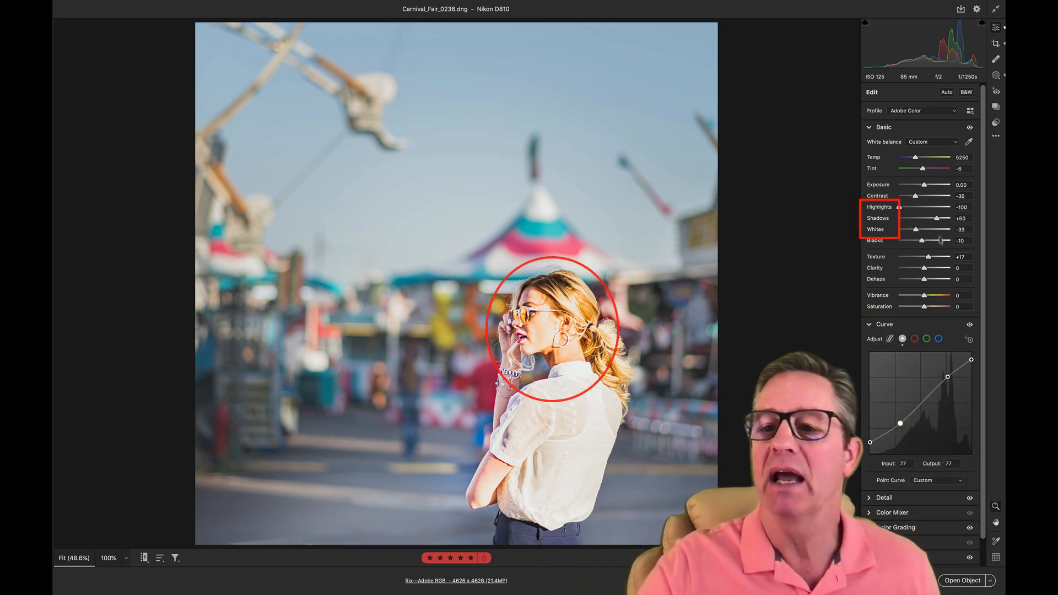
left_click_drag(916, 229, 905, 232)
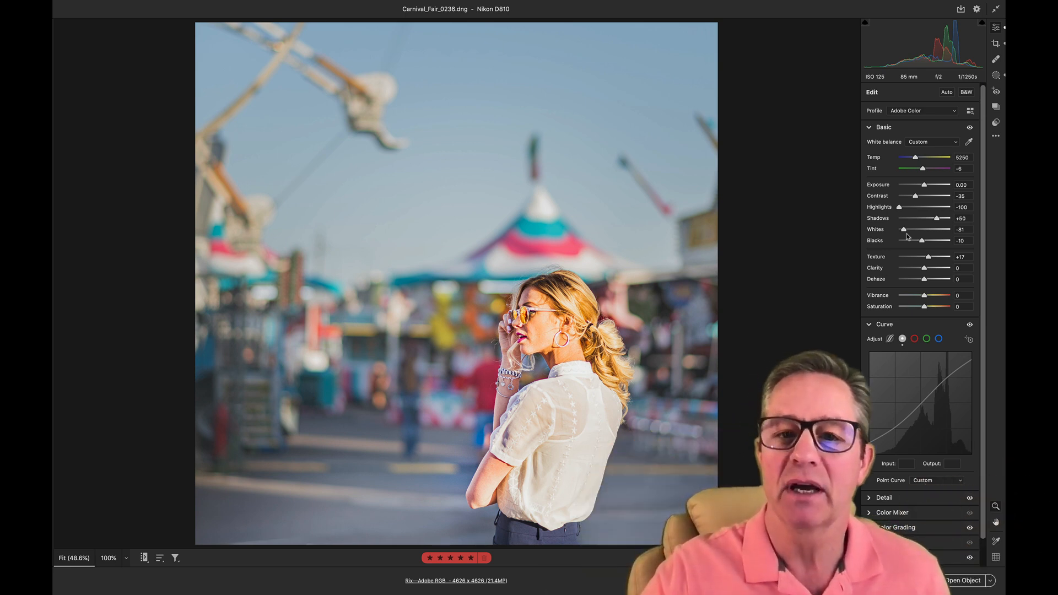
left_click(878, 324)
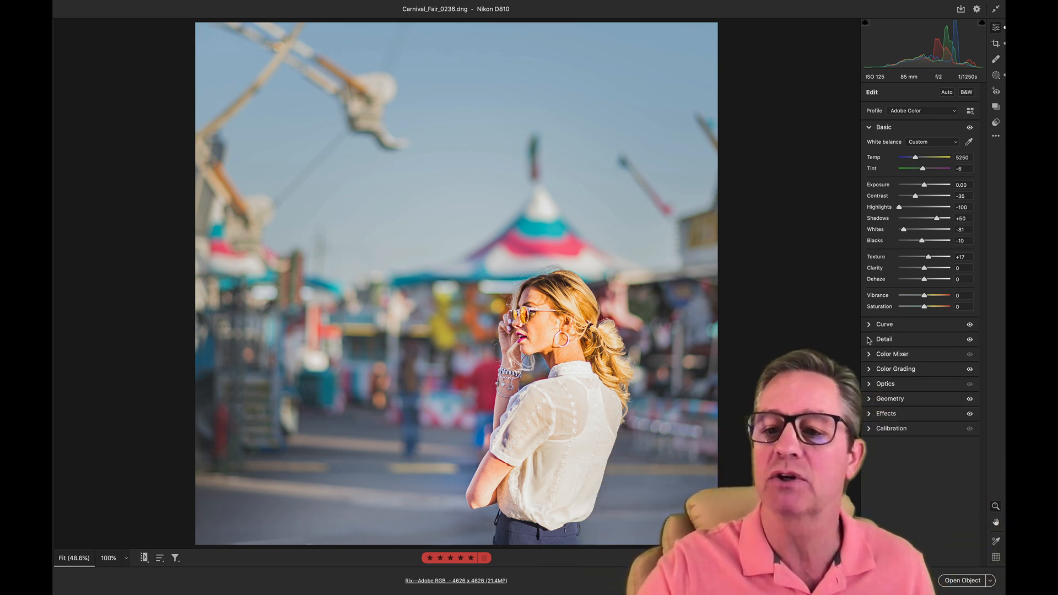
Desaturate the woman's skin tones with the targeted adjustment tool, bringing Oranges saturation to -36 and Yellows to -4
left_click(869, 340)
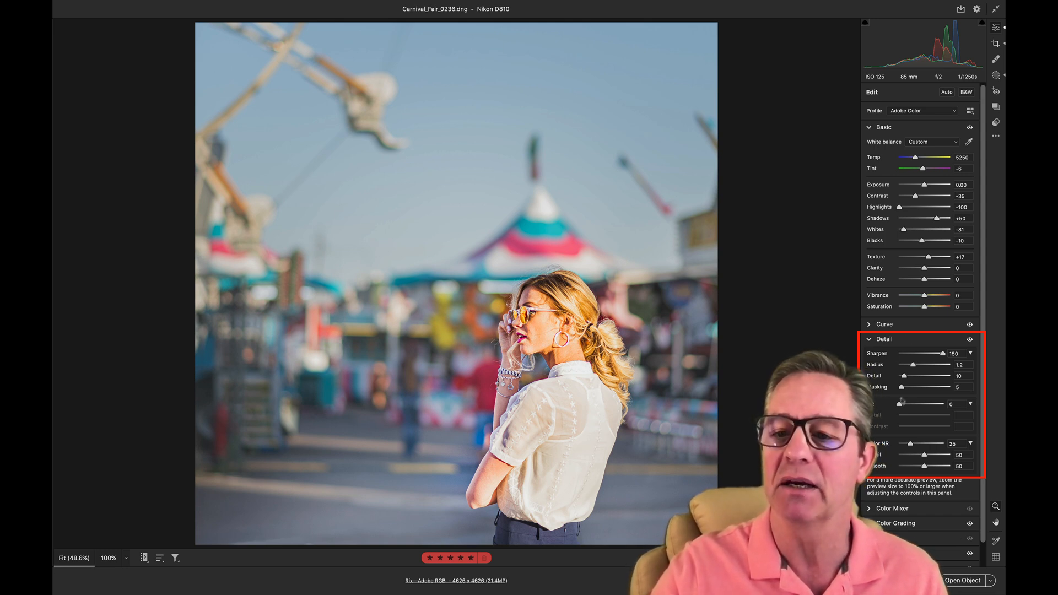
left_click(869, 340)
left_click(869, 356)
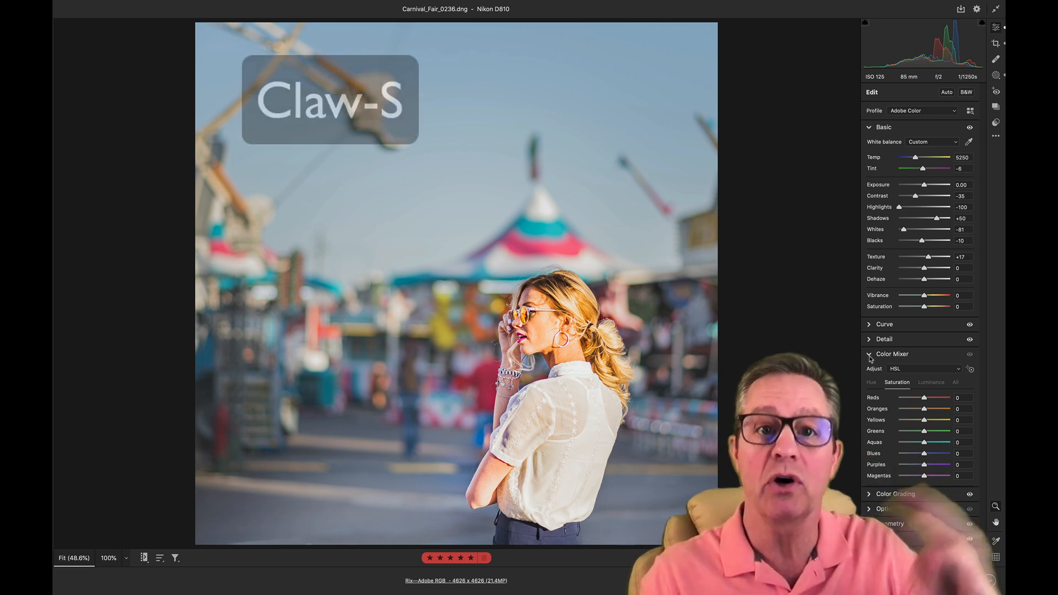
key("super+alt+shift+s")
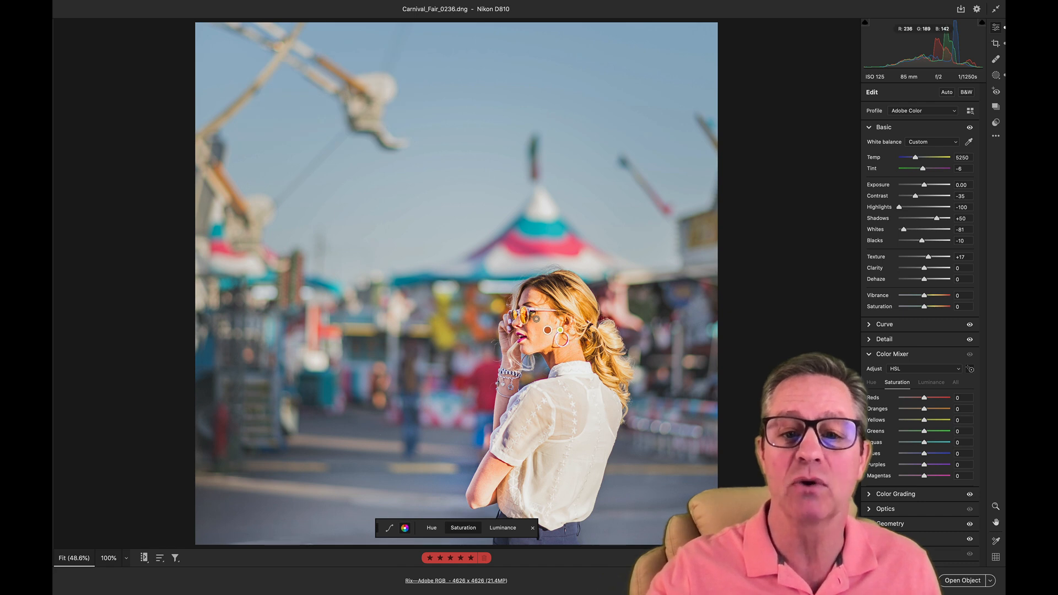
left_click_drag(540, 320, 524, 321)
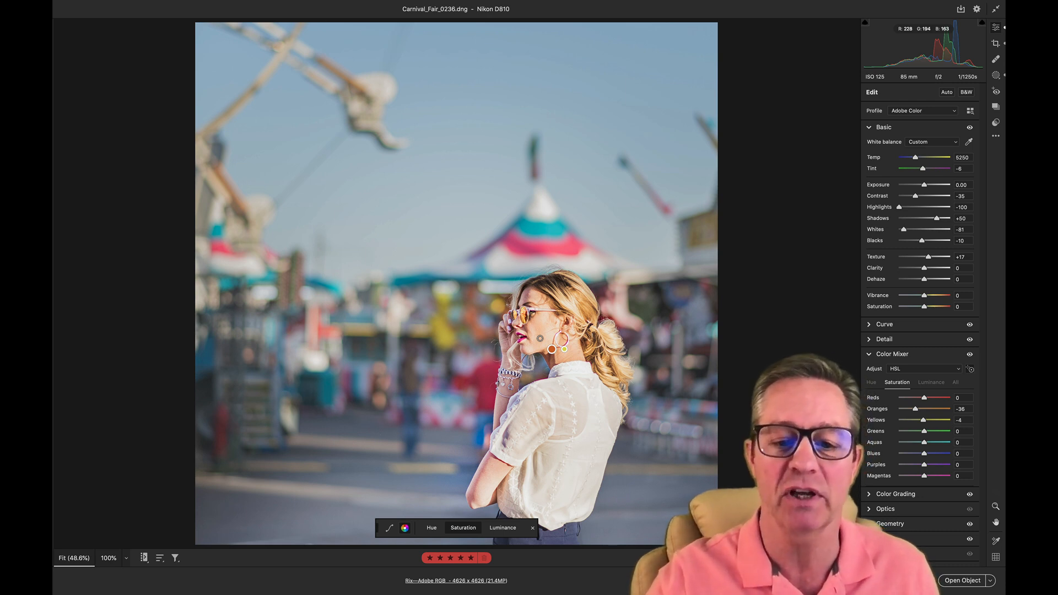
Shift the hue of the tent's pink stripes with the targeted adjustment tool, bringing Reds to -82 and Magentas to -100
key("super+alt+shift+h")
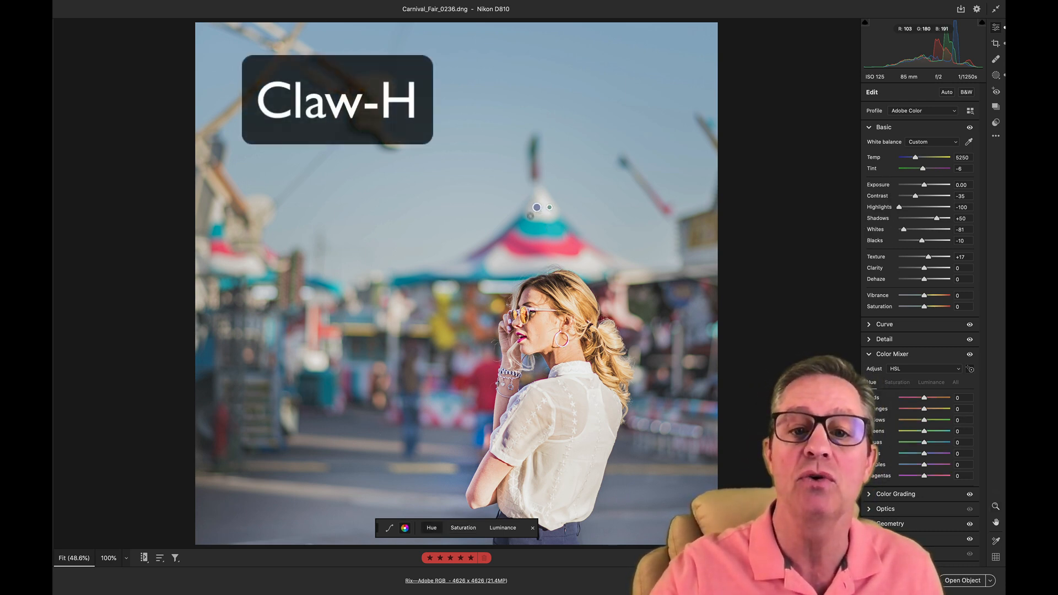
mouse_move(479, 246)
left_mouse_down()
mouse_move(559, 247)
mouse_move(461, 247)
left_mouse_up()
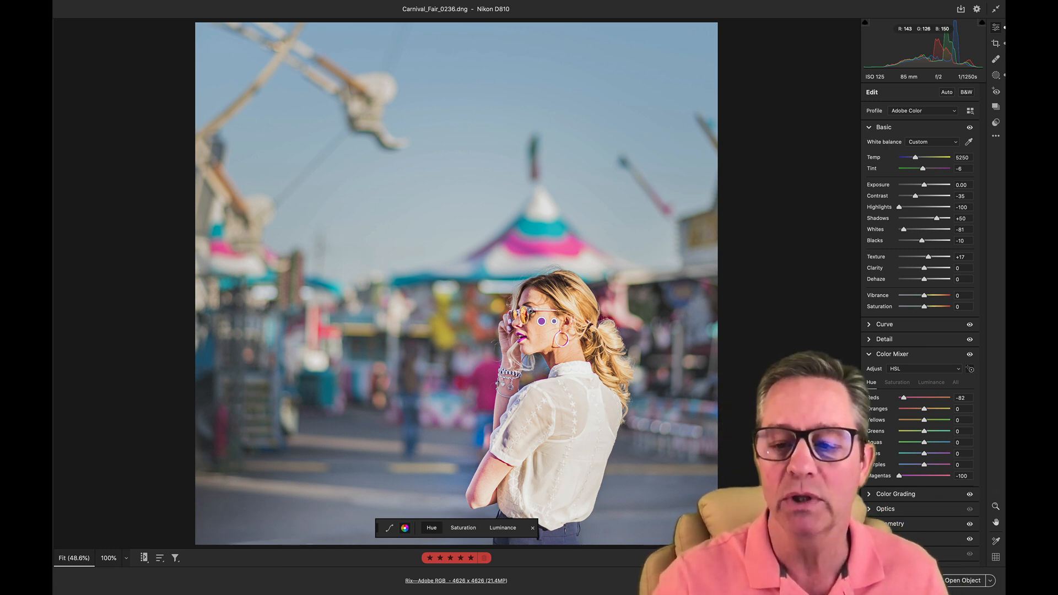
left_click(870, 356)
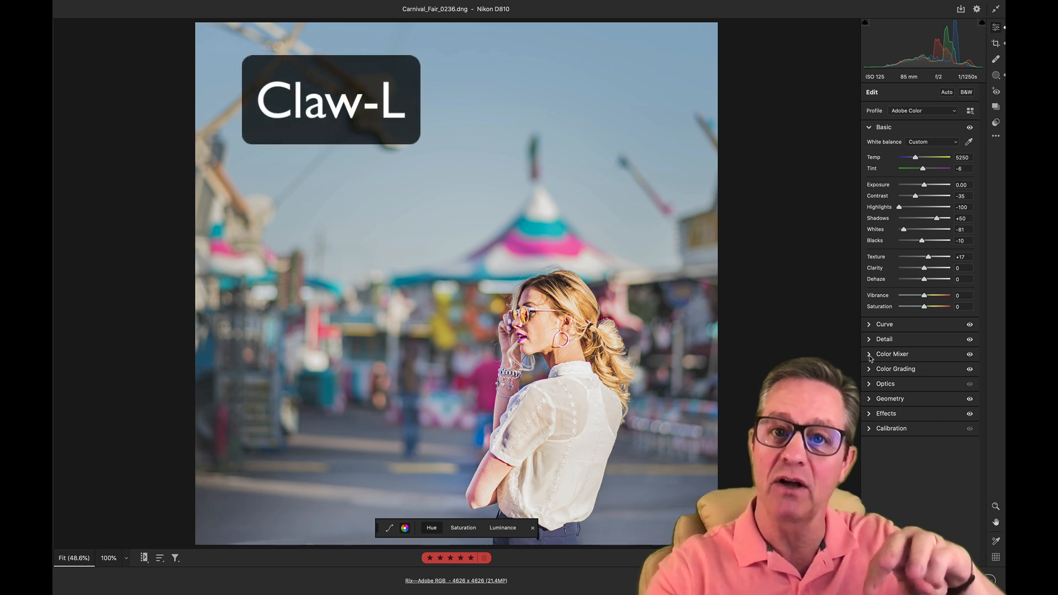
Darken the sky with the targeted luminance adjustment, bringing Blues to -36 and Aquas to -5
key("shift")
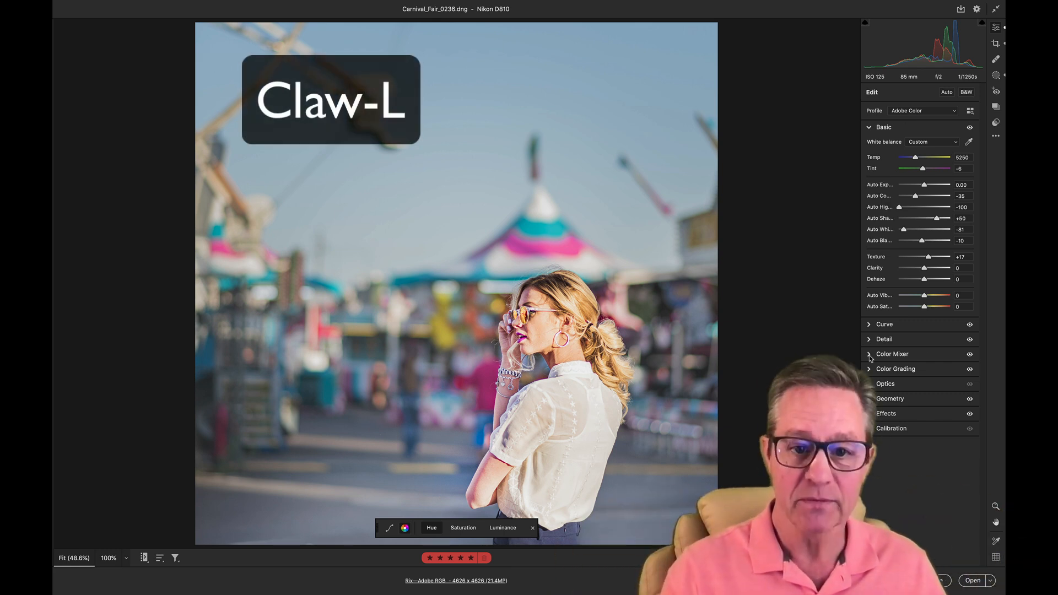
key("super+alt+shift+l")
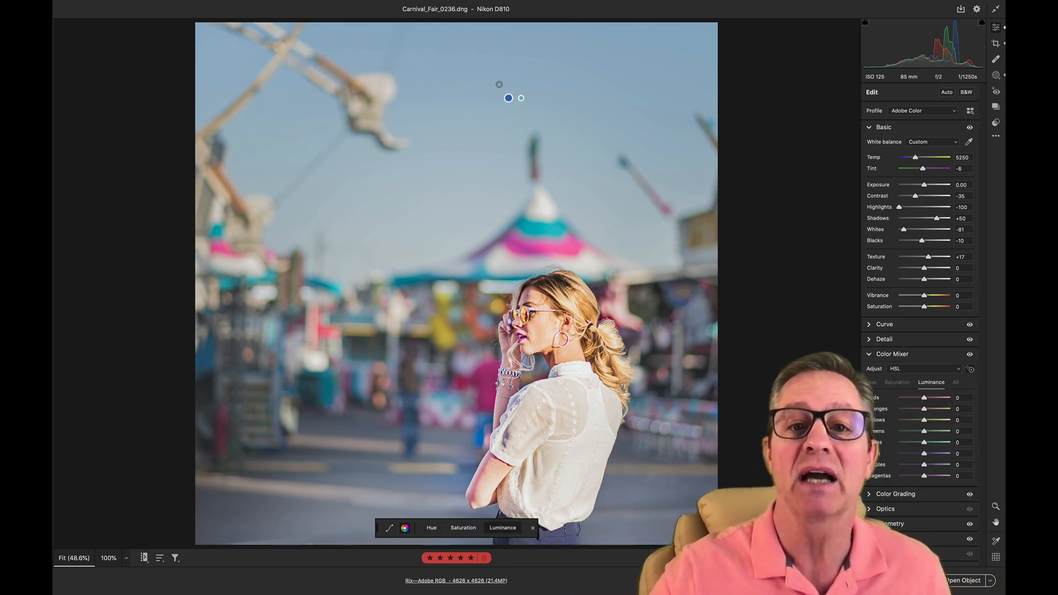
left_click_drag(497, 84, 484, 84)
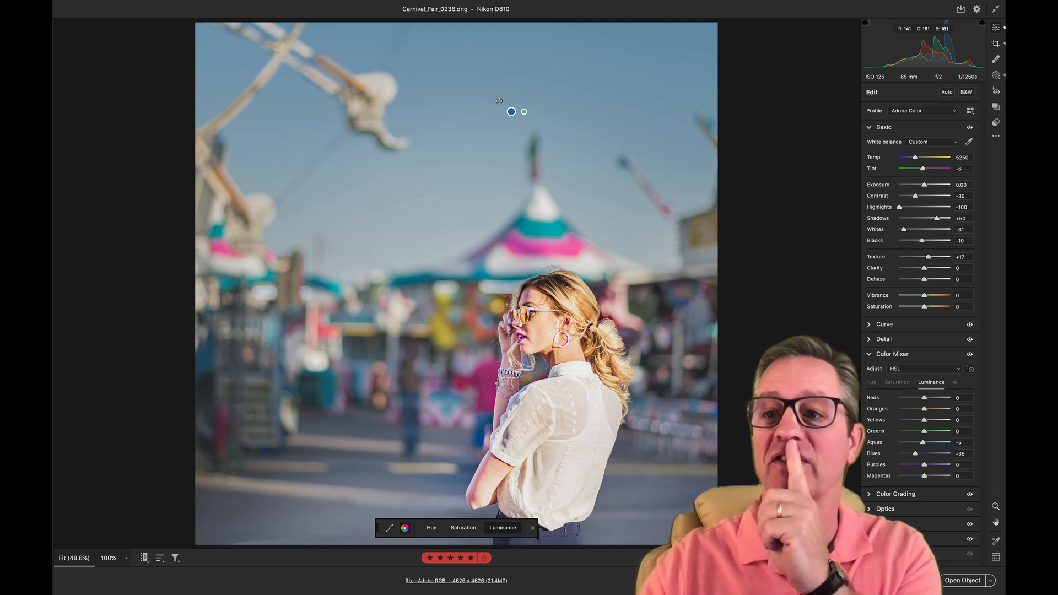
Convert the photo to black and white and adjust the sky and tent tones in the mix to Blues -35 and Aquas +8
left_click(965, 92)
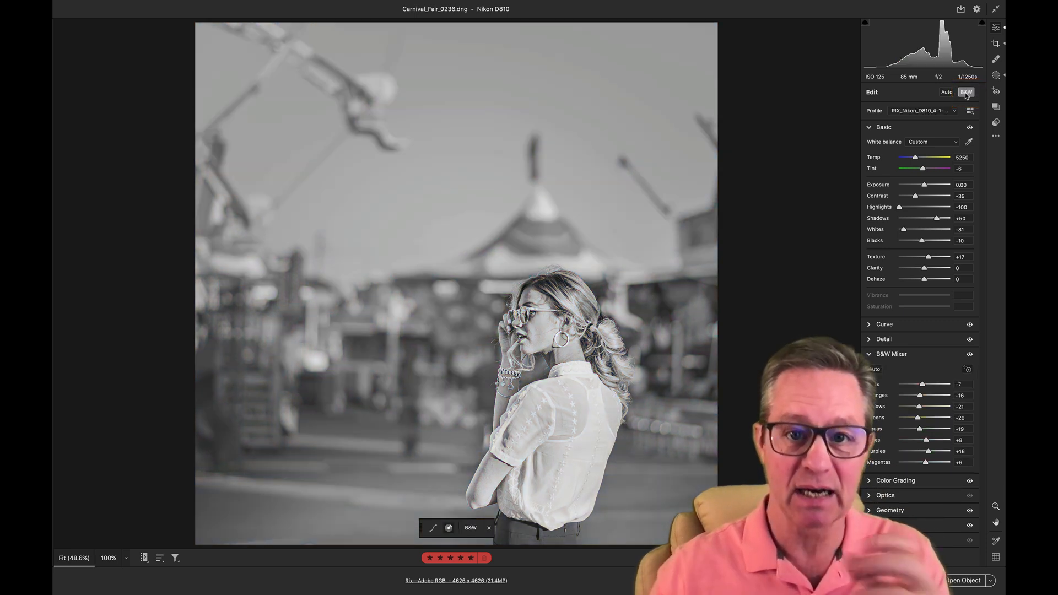
key("shift")
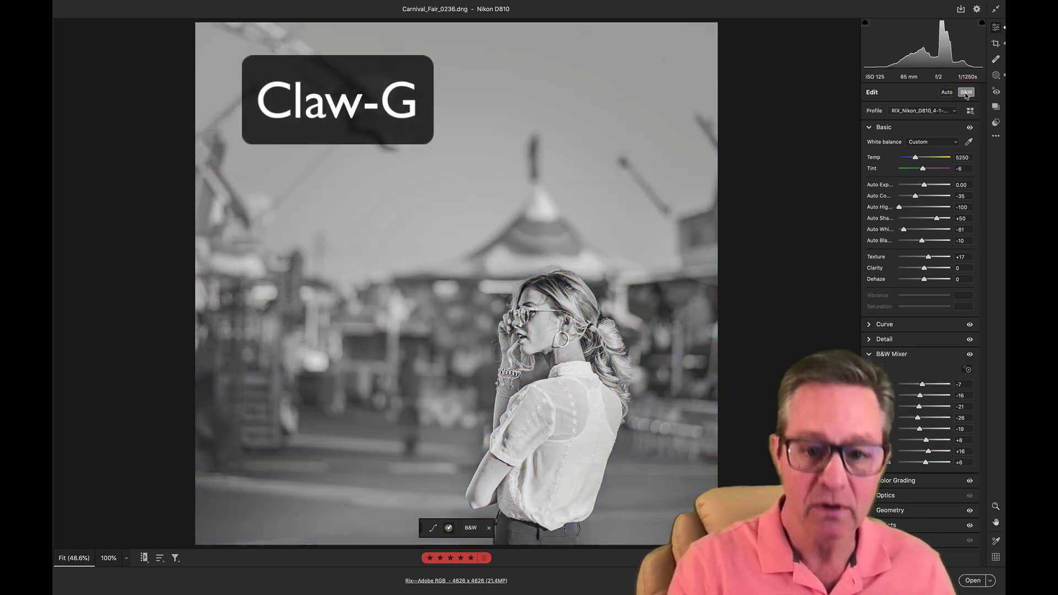
left_click_drag(502, 78, 459, 79)
left_click_drag(508, 232, 594, 232)
left_click_drag(509, 231, 537, 232)
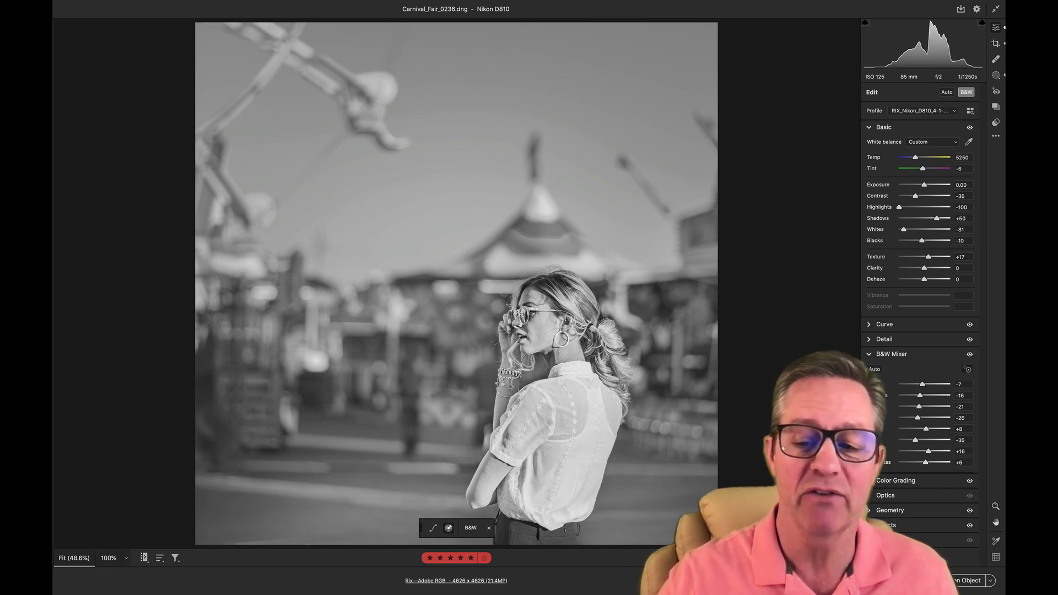
left_click(869, 357)
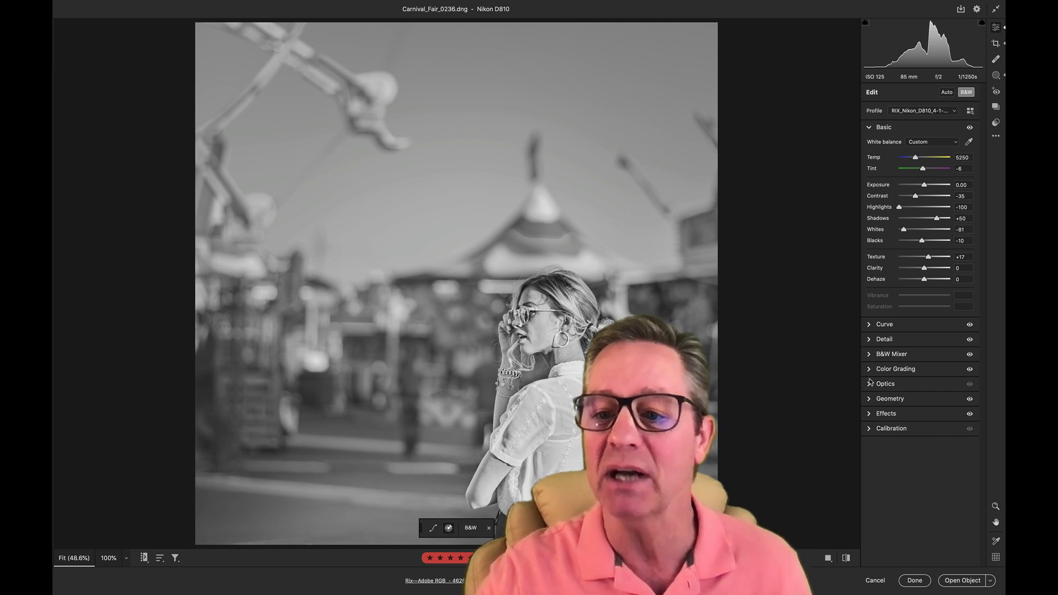
Split-tone the photo in Color Grading with shadows at hue 203, saturation 24 and highlights at hue 43, saturation 21
left_click(869, 369)
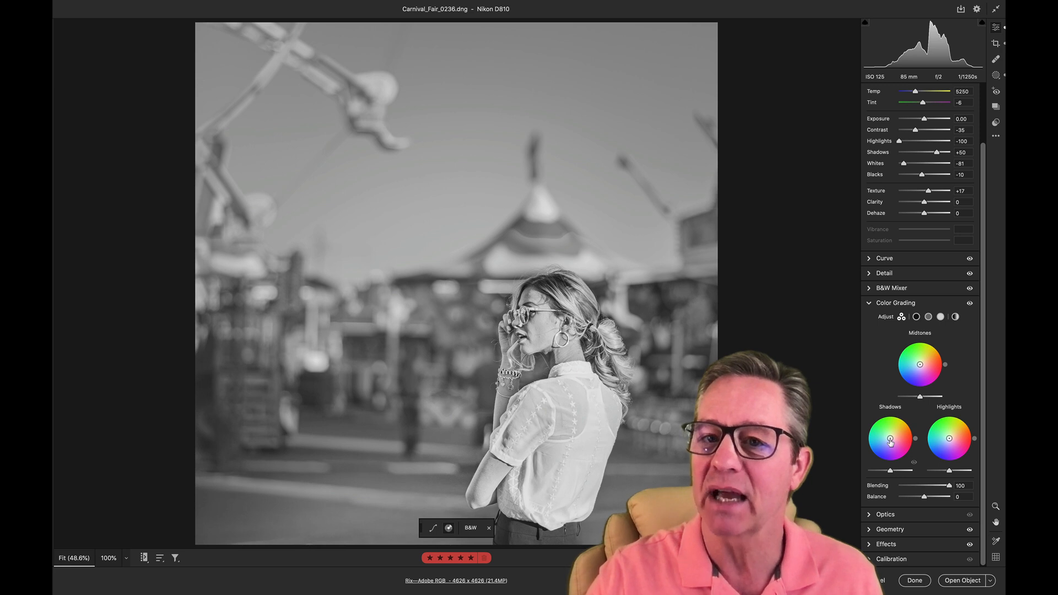
left_click_drag(890, 441, 886, 440)
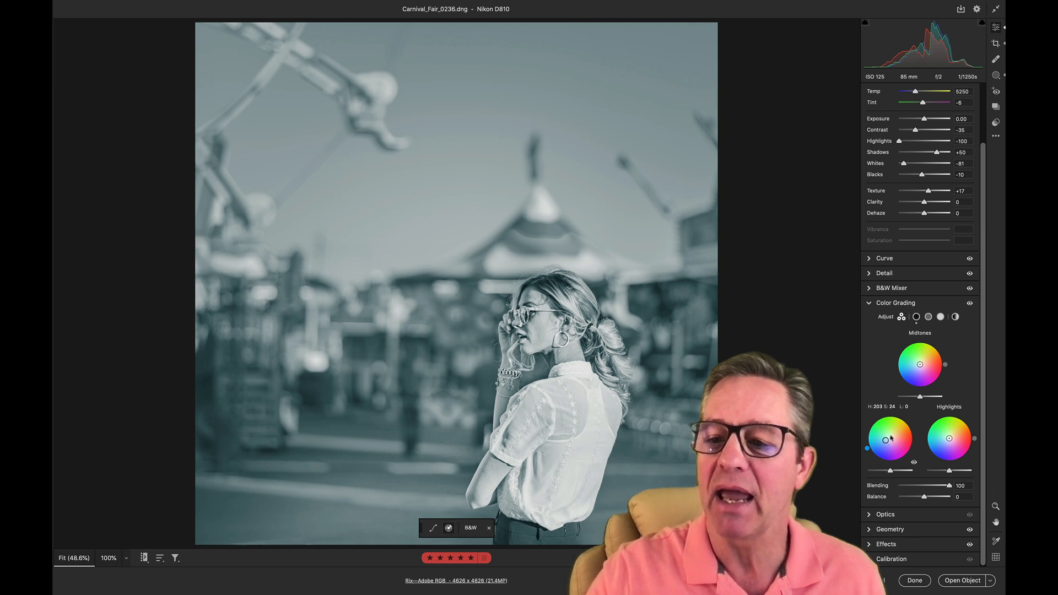
left_click(950, 437)
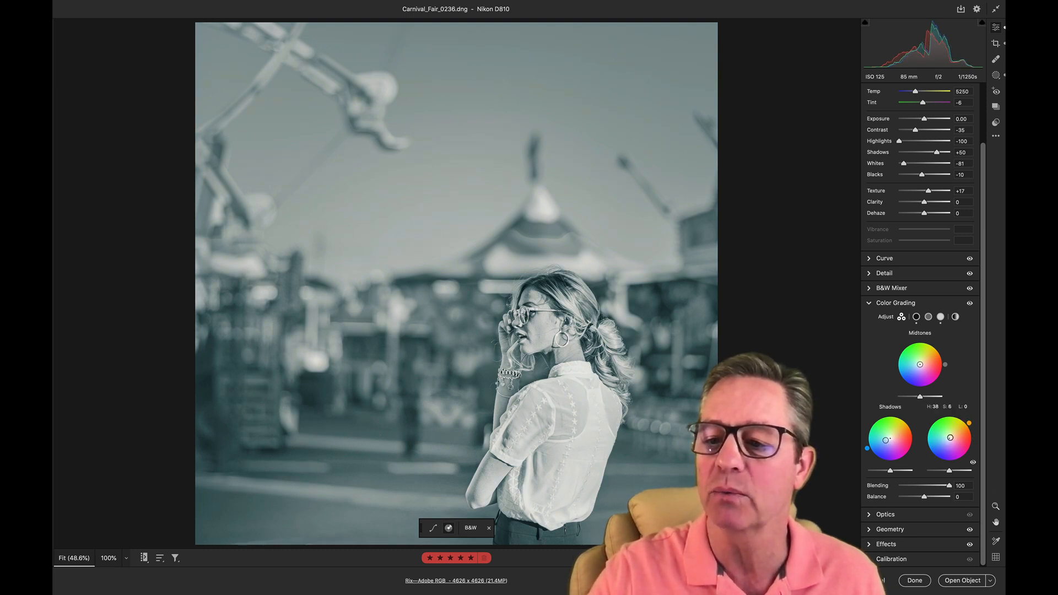
left_click_drag(951, 436, 953, 435)
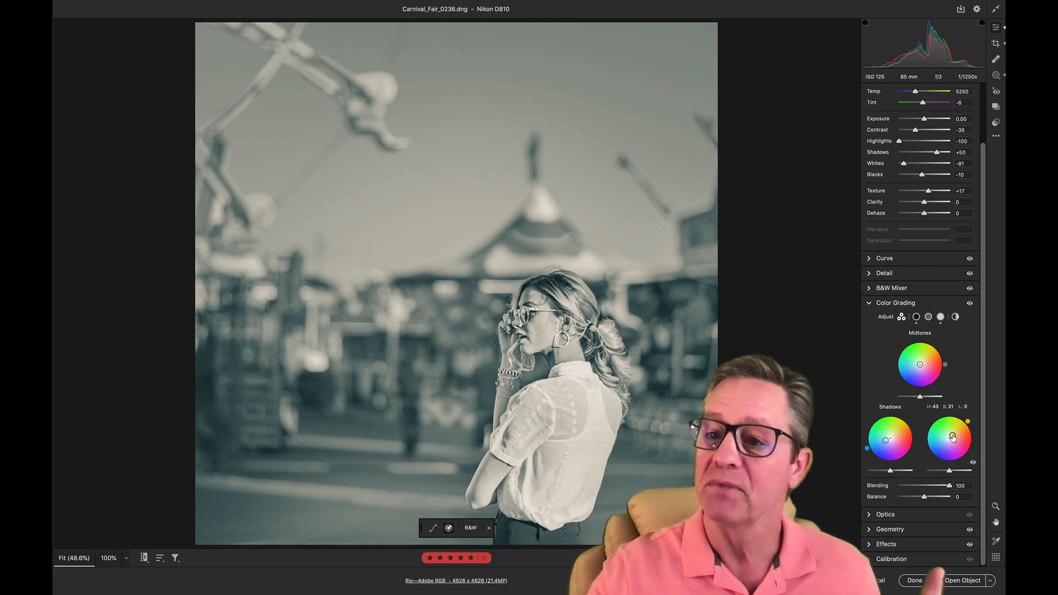
Compare the color grading on the color version of the photo, returning to black and white
scroll(953, 380, "up", 3)
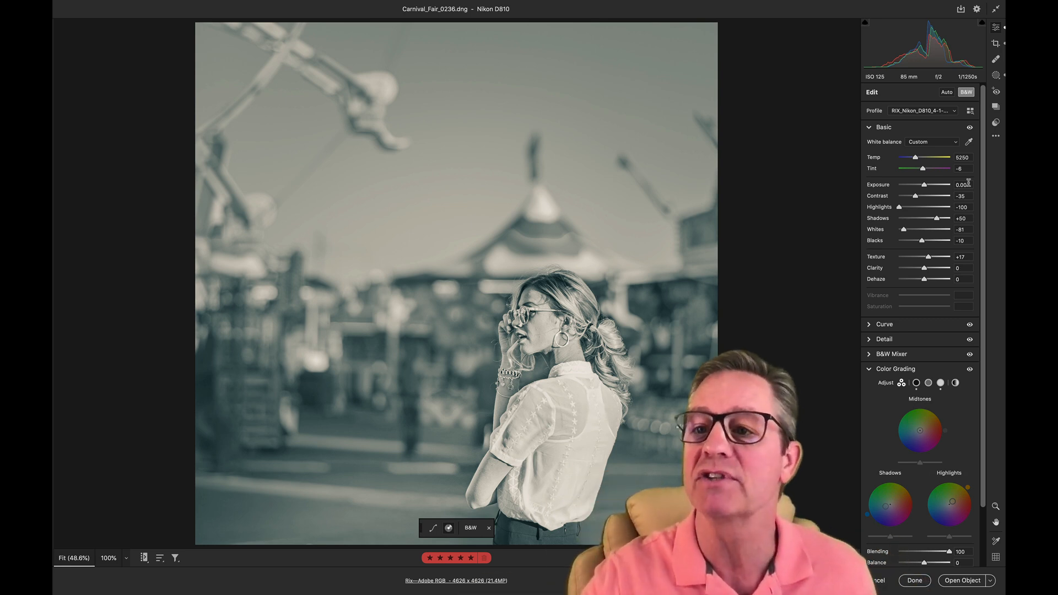
left_click(967, 93)
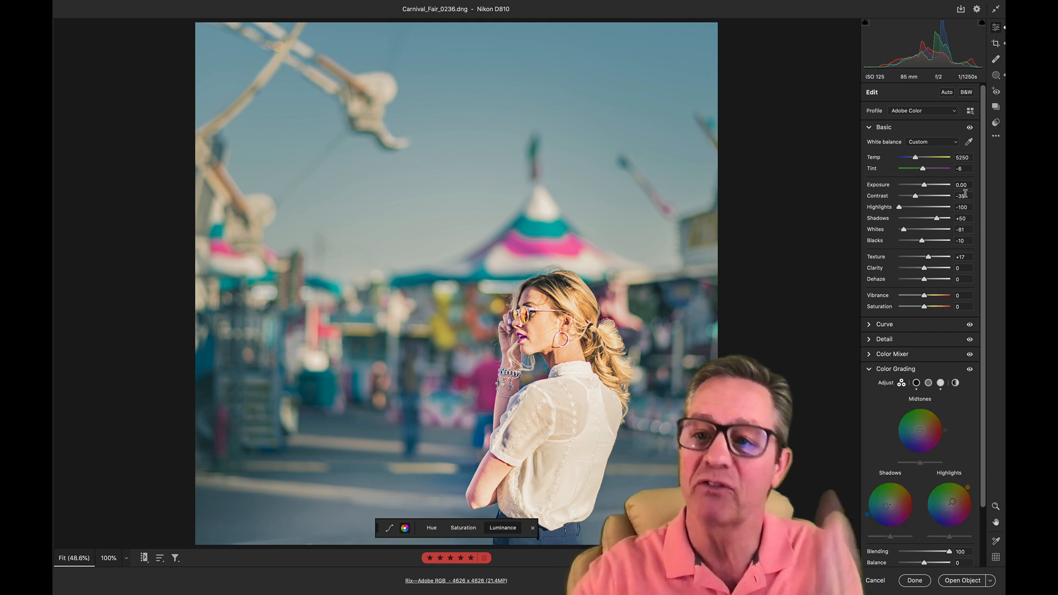
left_click(965, 92)
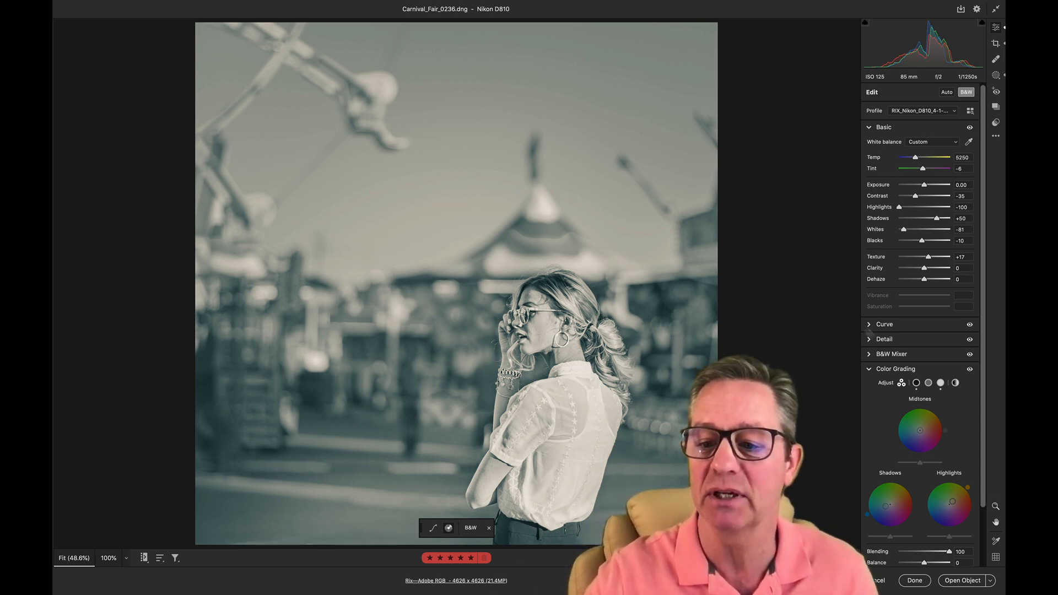
Set the Color Grading balance to +22 and collapse the Color Grading settings
scroll(881, 389, "down", 2)
scroll(880, 389, "down", 2)
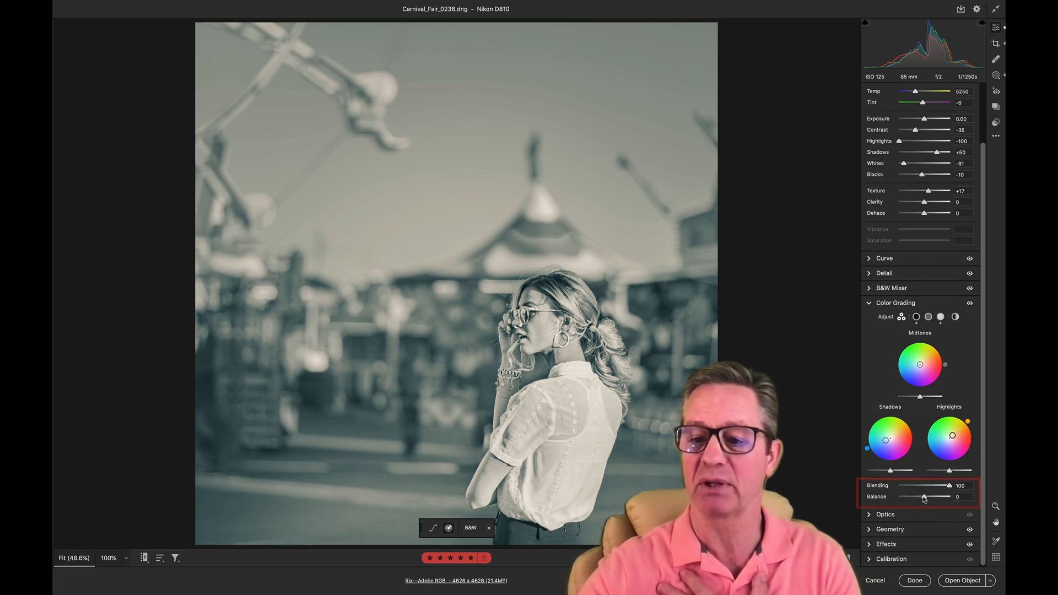
mouse_move(924, 498)
left_mouse_down()
mouse_move(910, 500)
mouse_move(929, 498)
left_mouse_up()
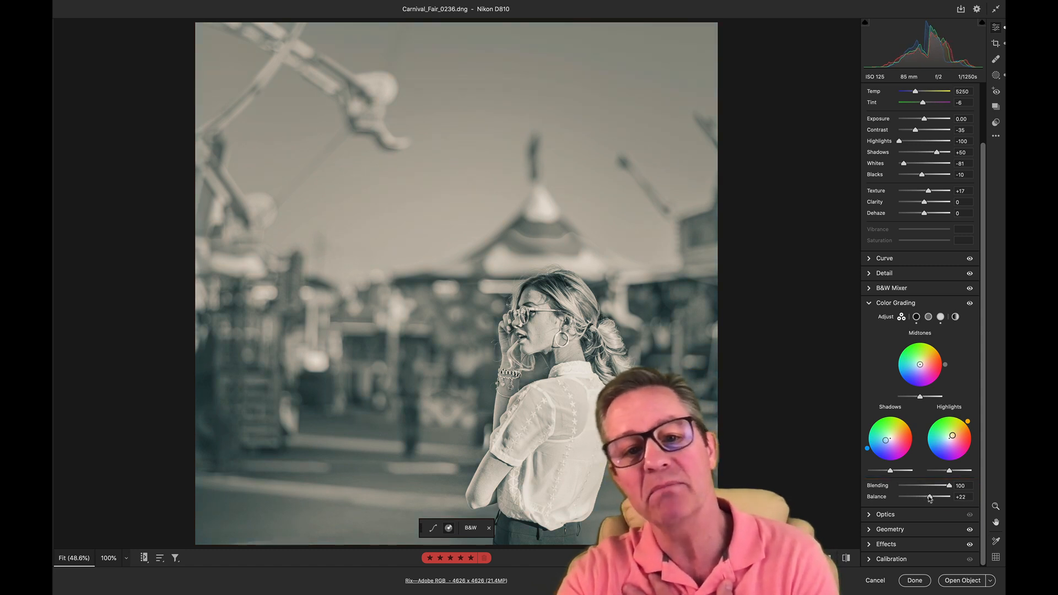
scroll(930, 499, "up", 1)
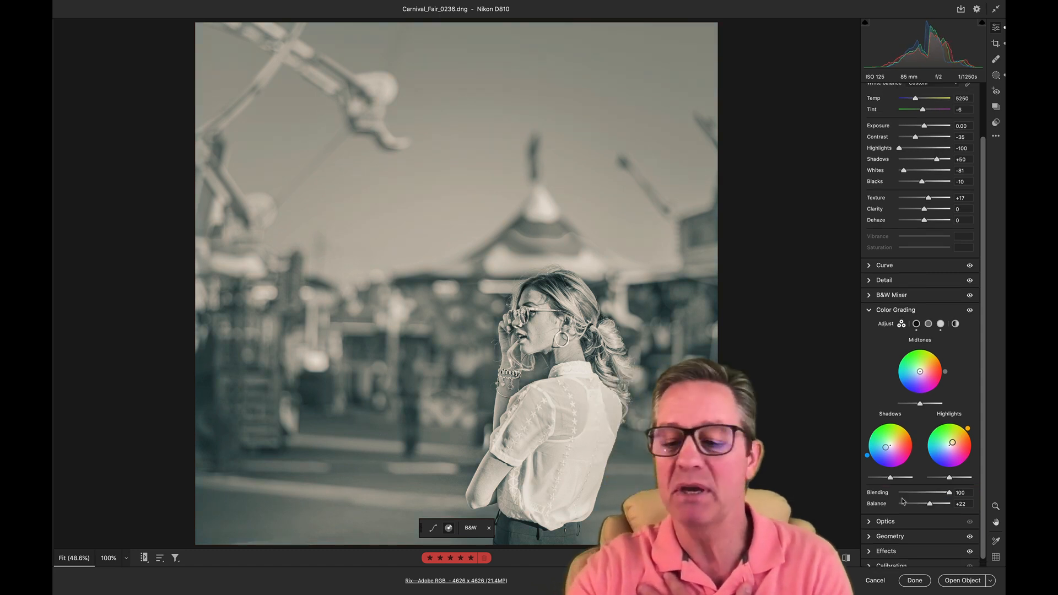
left_click(870, 312)
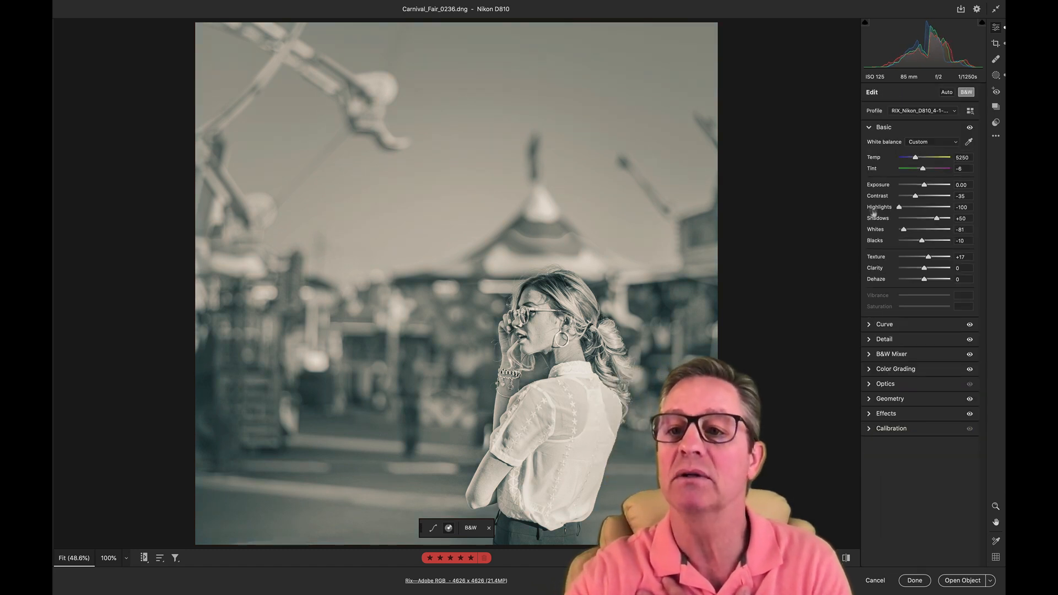
Apply manual Optics corrections to the photo with Distortion at -11 and Vignette at -64, with the Basic and Optics settings collapsed
left_click(869, 127)
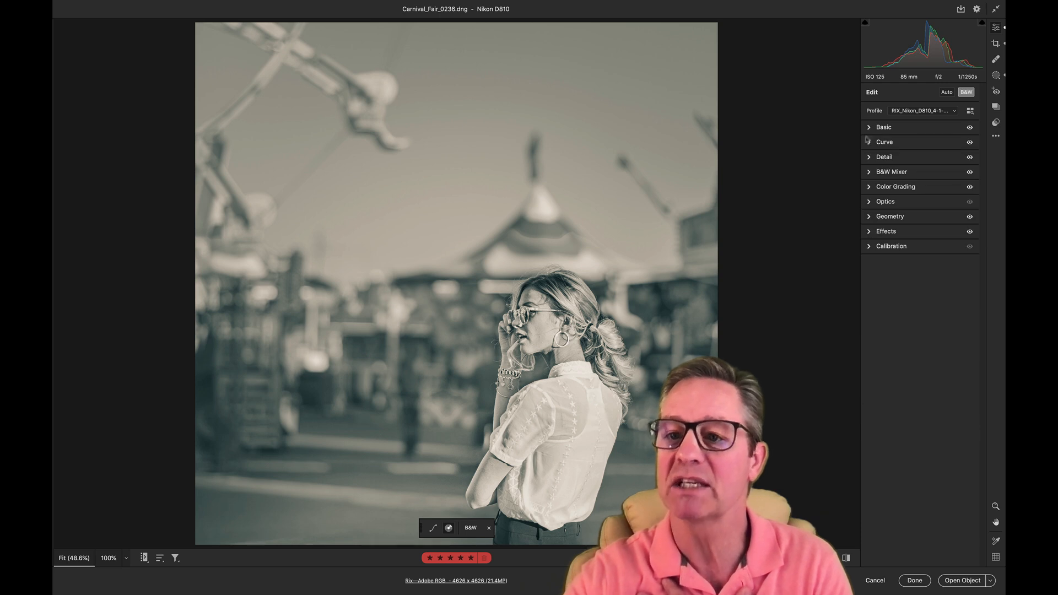
left_click(868, 201)
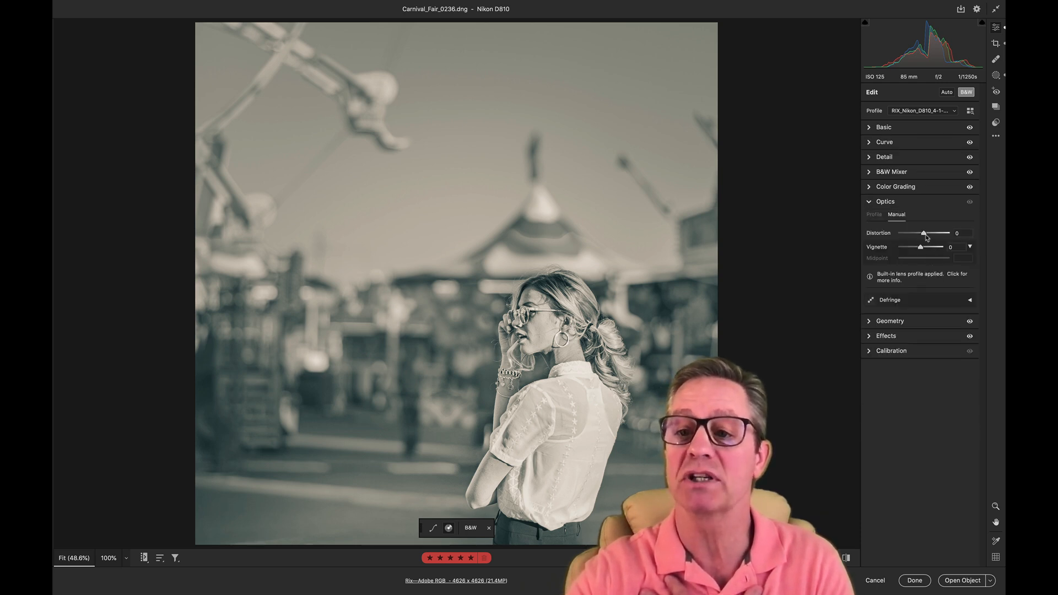
left_click(924, 233)
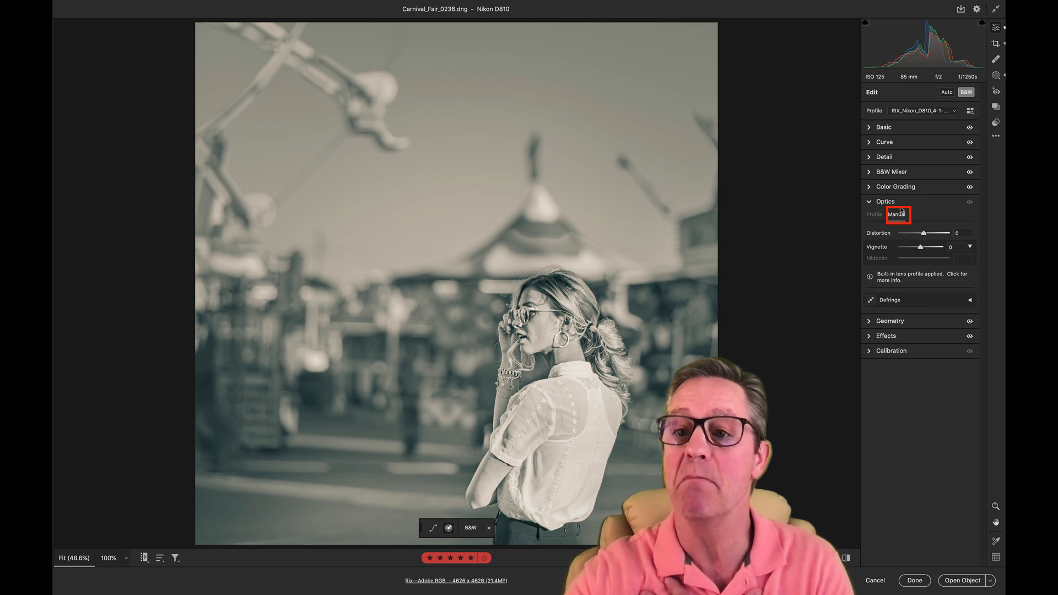
mouse_move(923, 233)
left_mouse_down()
mouse_move(914, 235)
mouse_move(950, 235)
mouse_move(922, 235)
left_mouse_up()
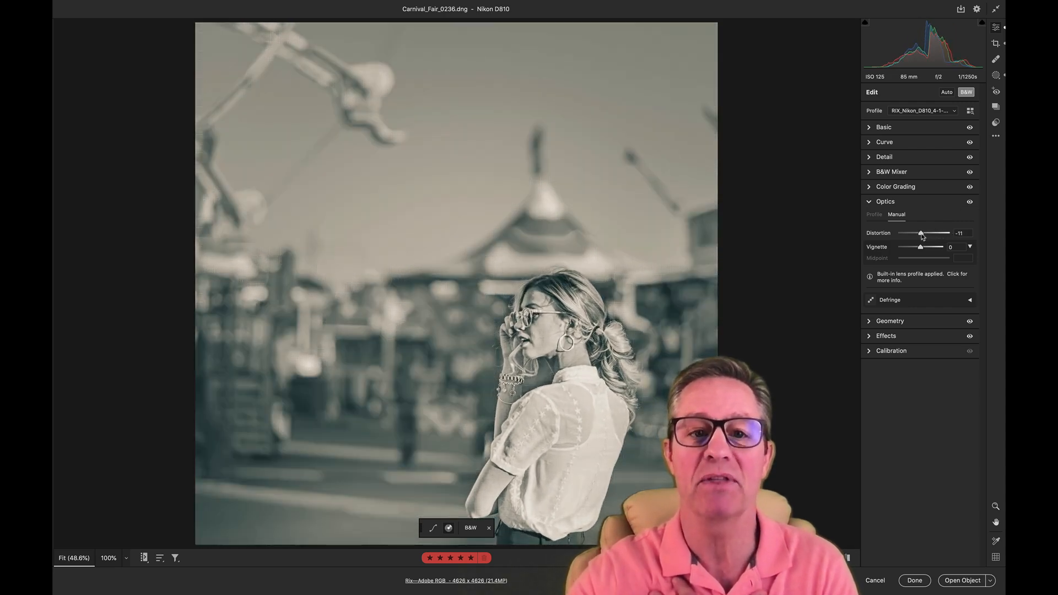
mouse_move(920, 248)
left_mouse_down()
mouse_move(881, 250)
mouse_move(925, 249)
mouse_move(906, 252)
left_mouse_up()
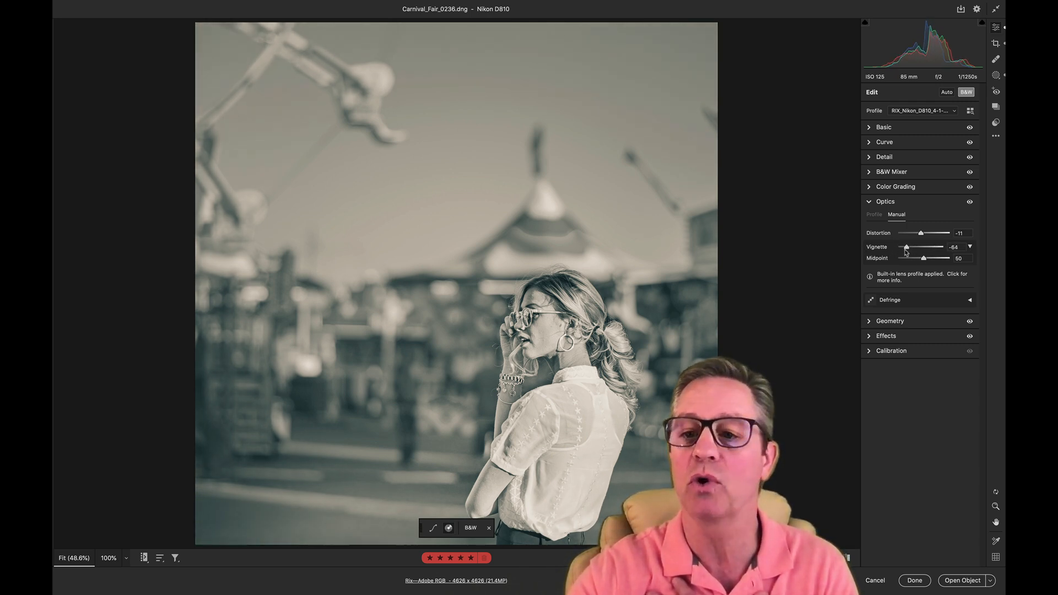
left_click(870, 205)
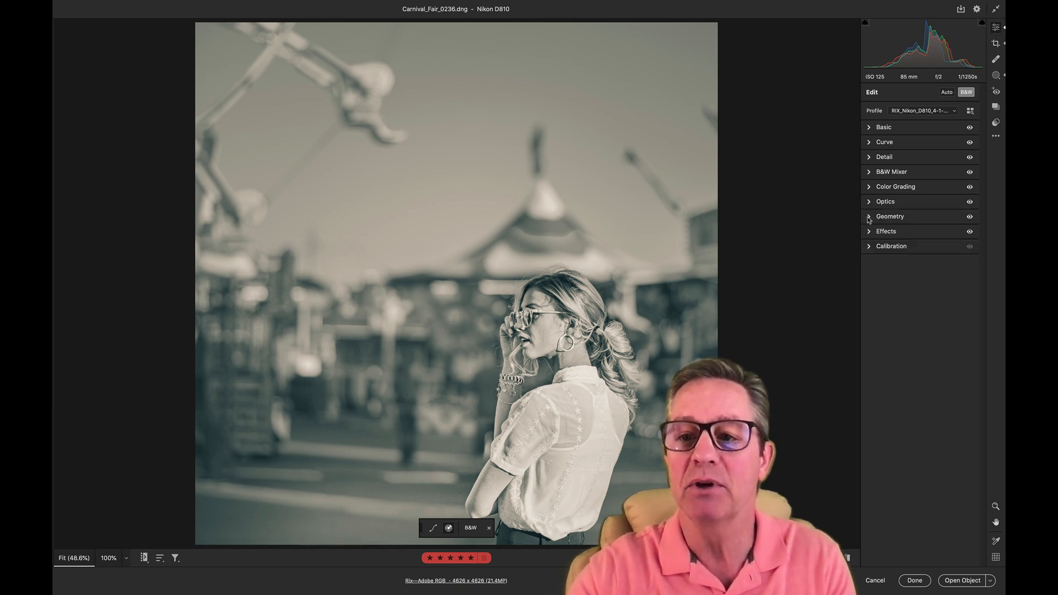
Straighten the photo with Guided Upright, using a vertical guide down the woman's head and back and a horizontal guide along the tent's base
left_click(869, 218)
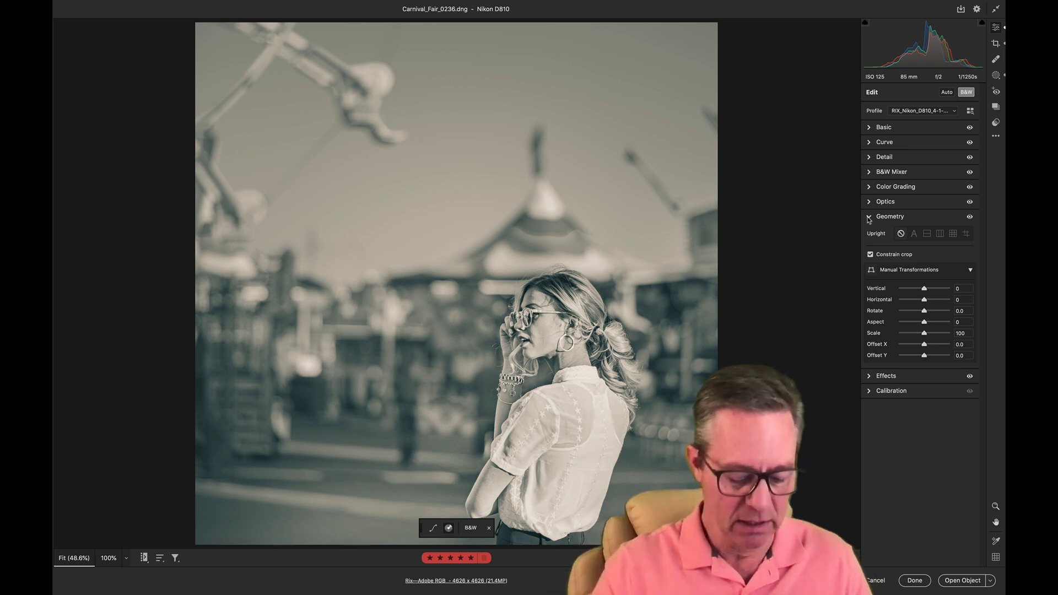
key("shift+t")
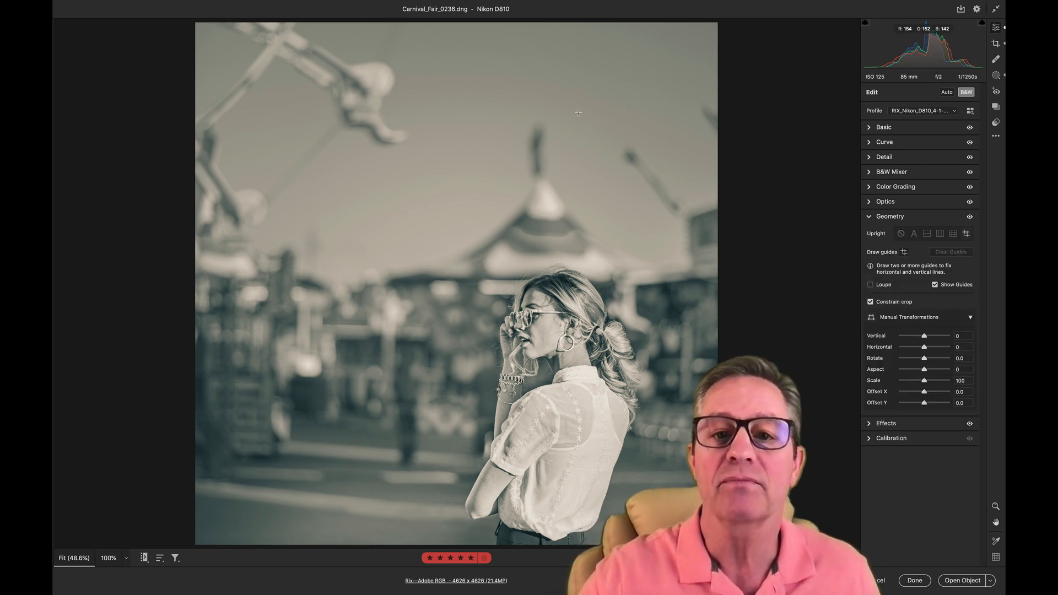
left_click_drag(560, 279, 560, 544)
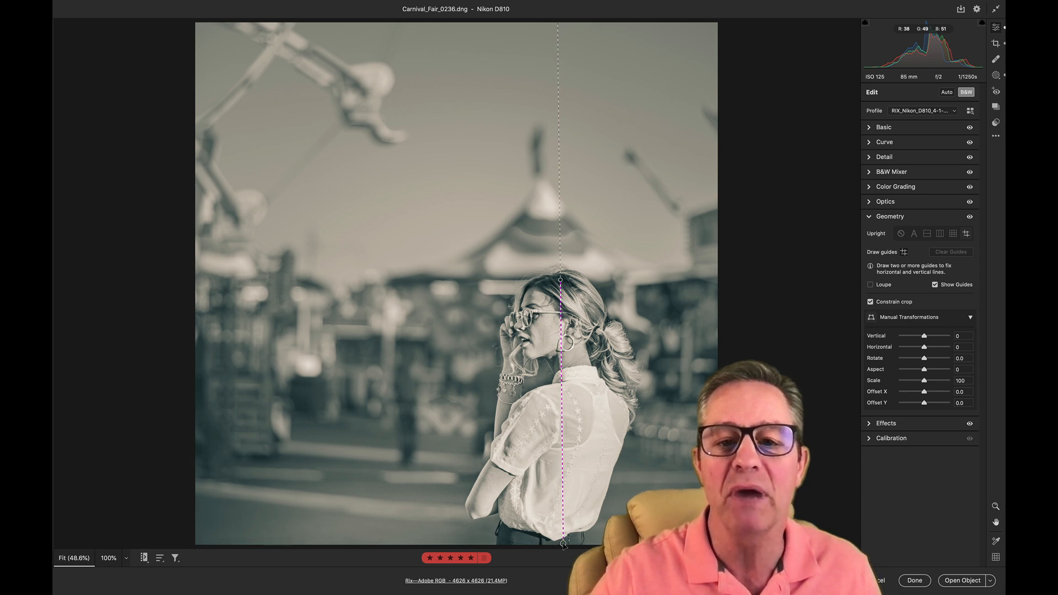
left_click_drag(384, 287, 711, 282)
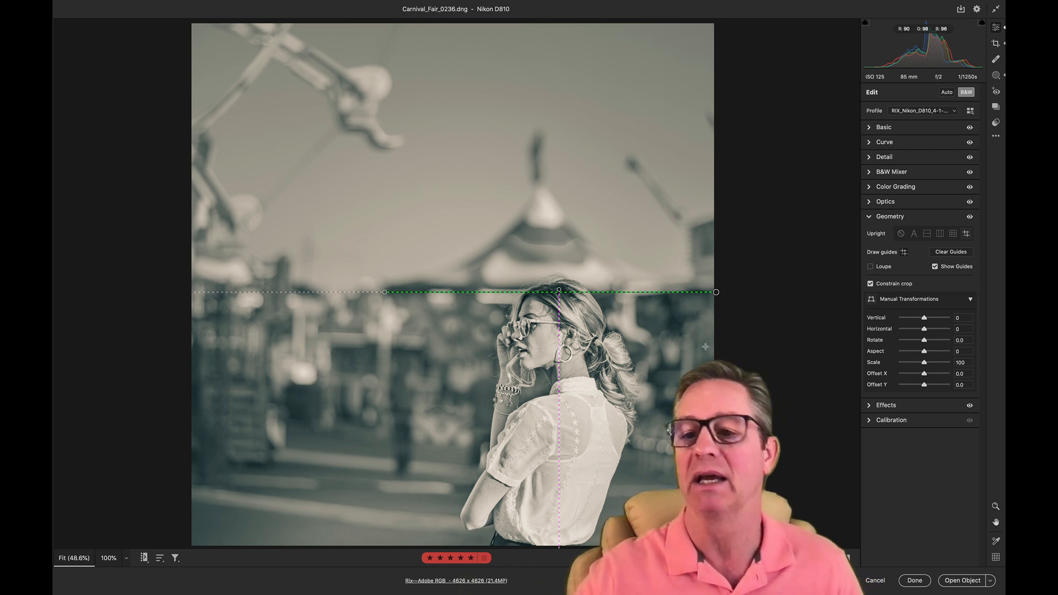
Shift the photo slightly upward within the 1 x 1 crop to show more below the woman's waist, and collapse the Geometry settings
key("c")
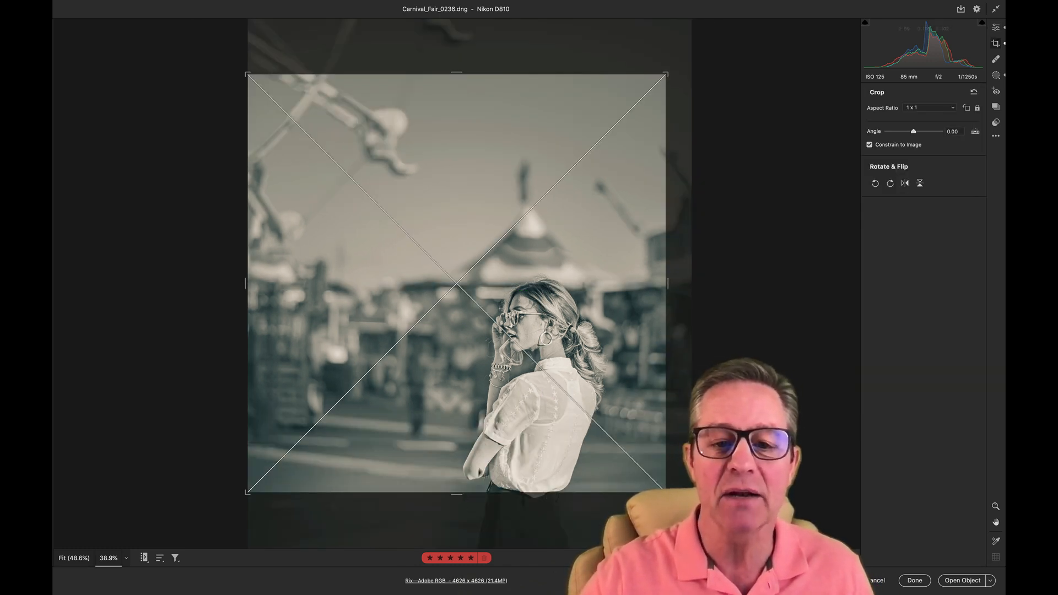
left_click_drag(487, 465, 483, 444)
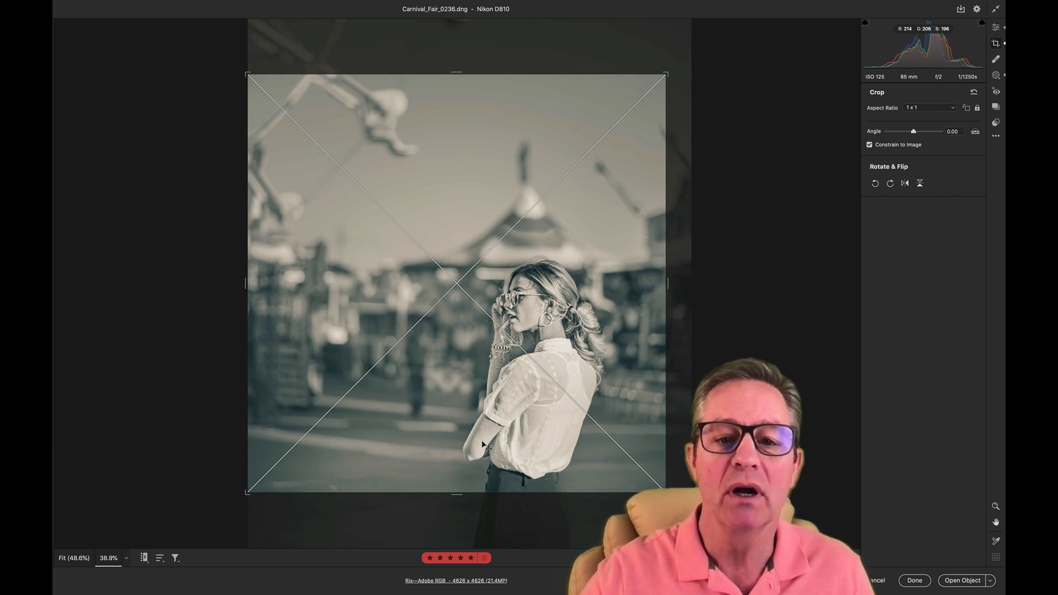
key("Return")
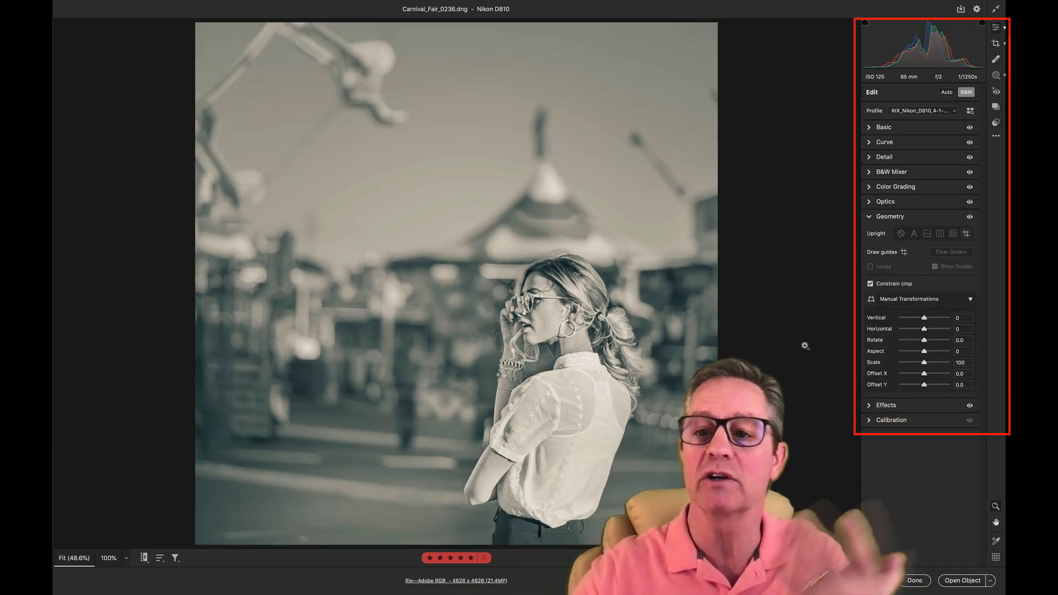
left_click(868, 218)
Expand the Effects settings and set the Calibration shadows tint to -13, collapsing Calibration
left_click(870, 233)
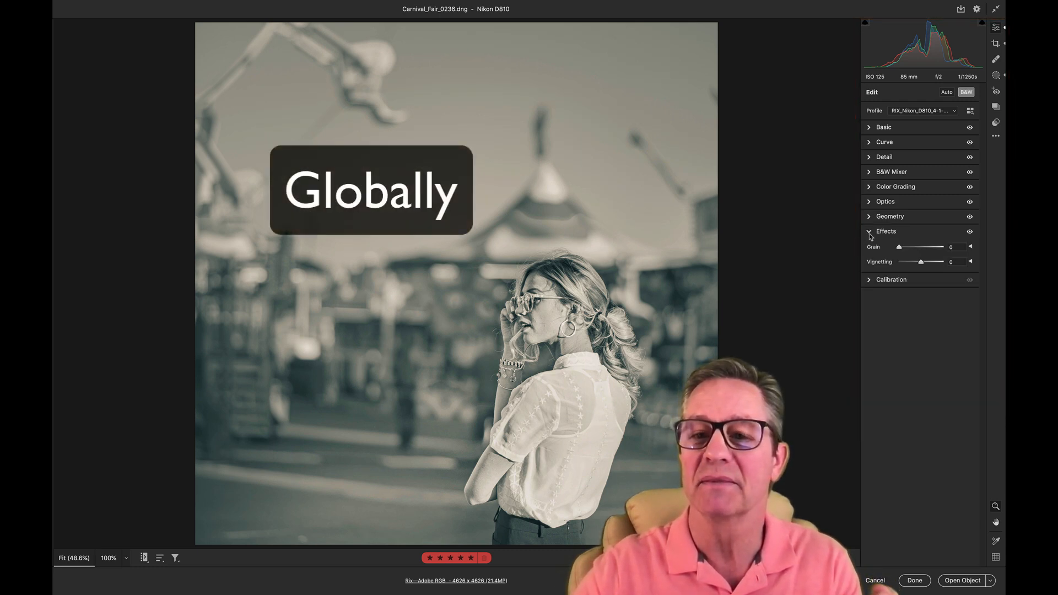
left_click(869, 281)
left_click(870, 281)
left_click(870, 281)
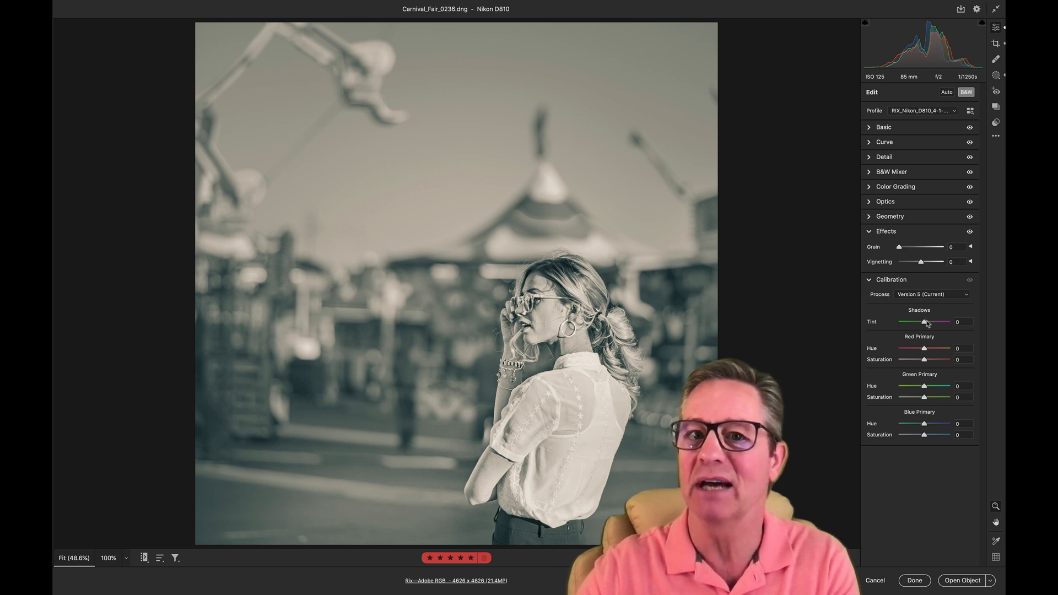
mouse_move(925, 324)
left_mouse_down()
mouse_move(905, 326)
mouse_move(922, 324)
left_mouse_up()
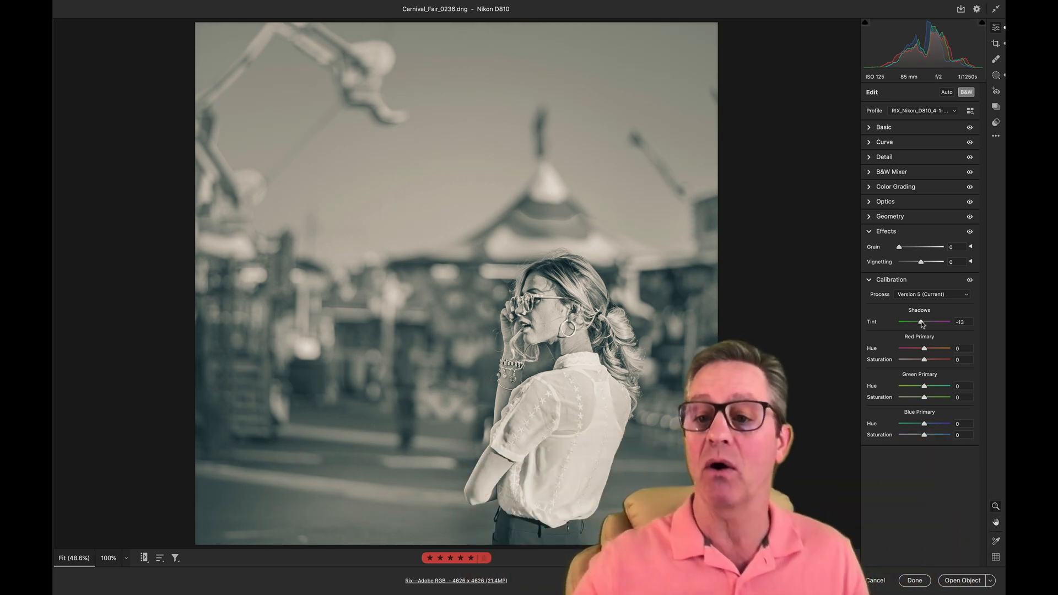
left_click(869, 282)
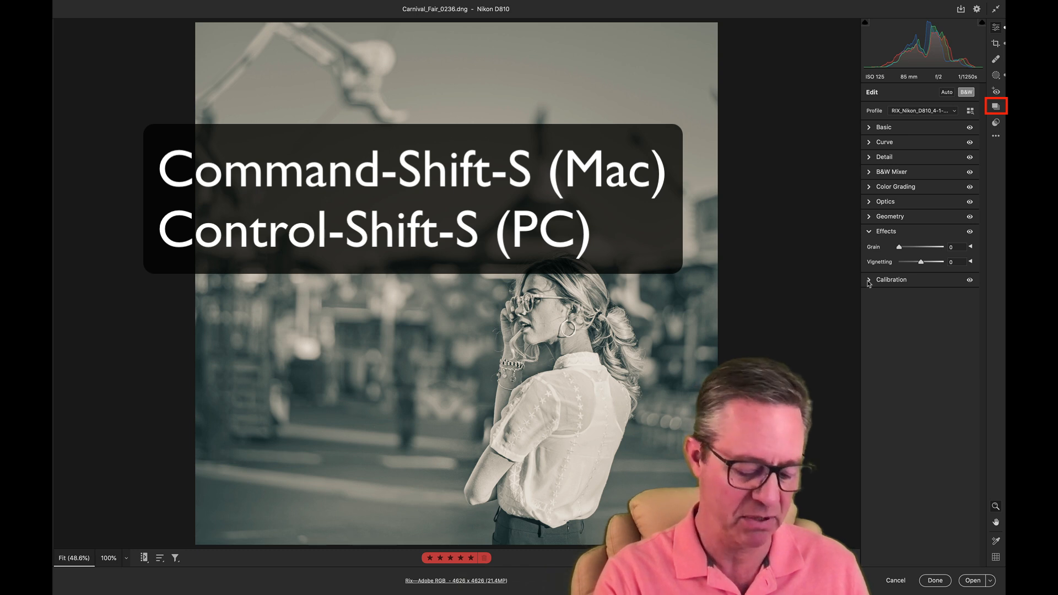
Save the current edit as a snapshot named Well Done
key("super+shift+s")
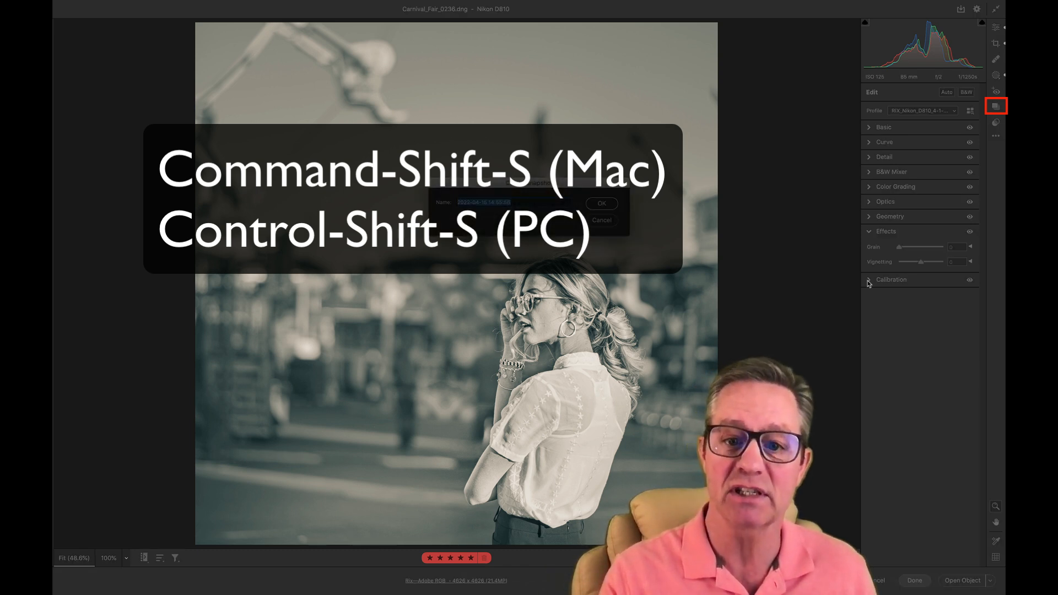
type("We")
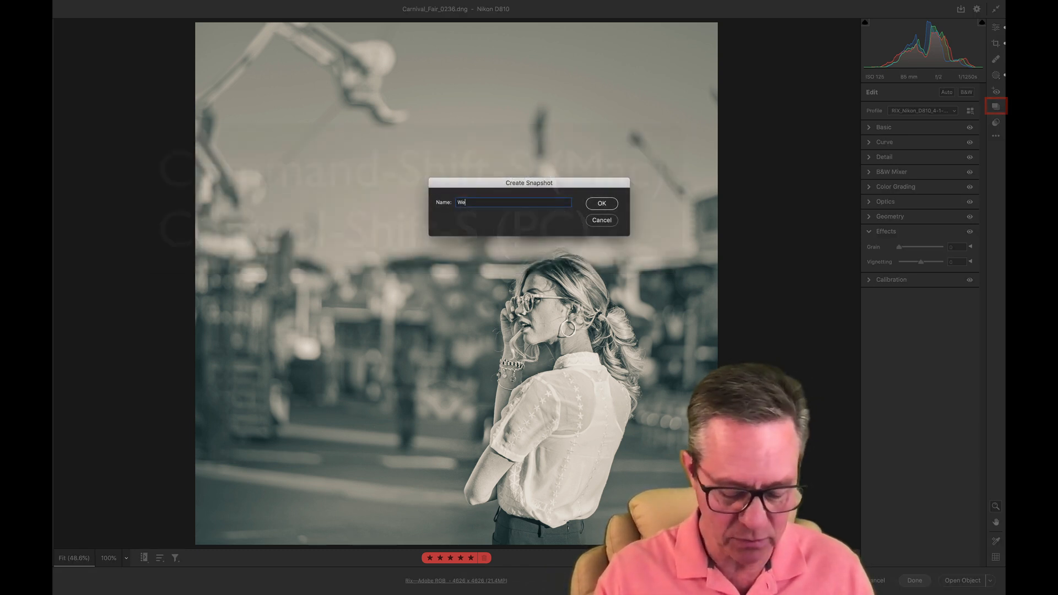
type("ll Done")
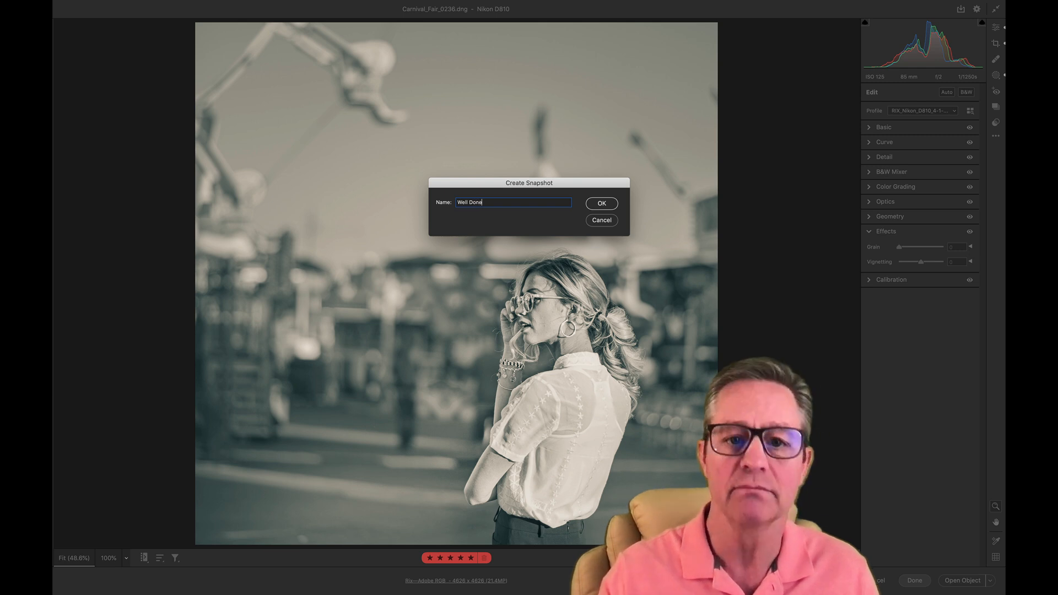
key("Return")
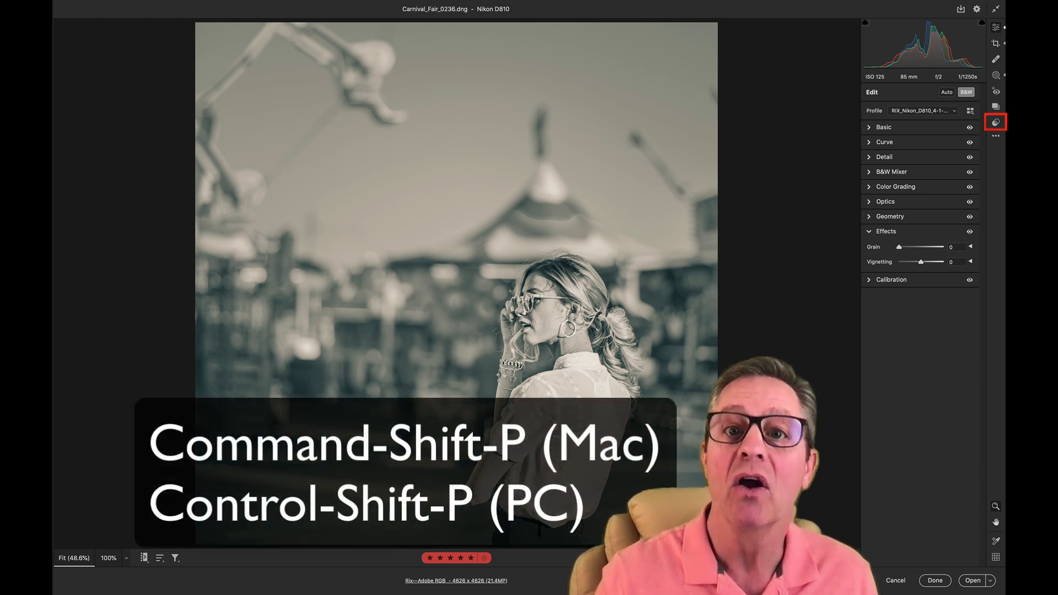
Start a new preset named A Good Job beside the woman's portrait and check which Geometry options it can include
key("super+shift+p")
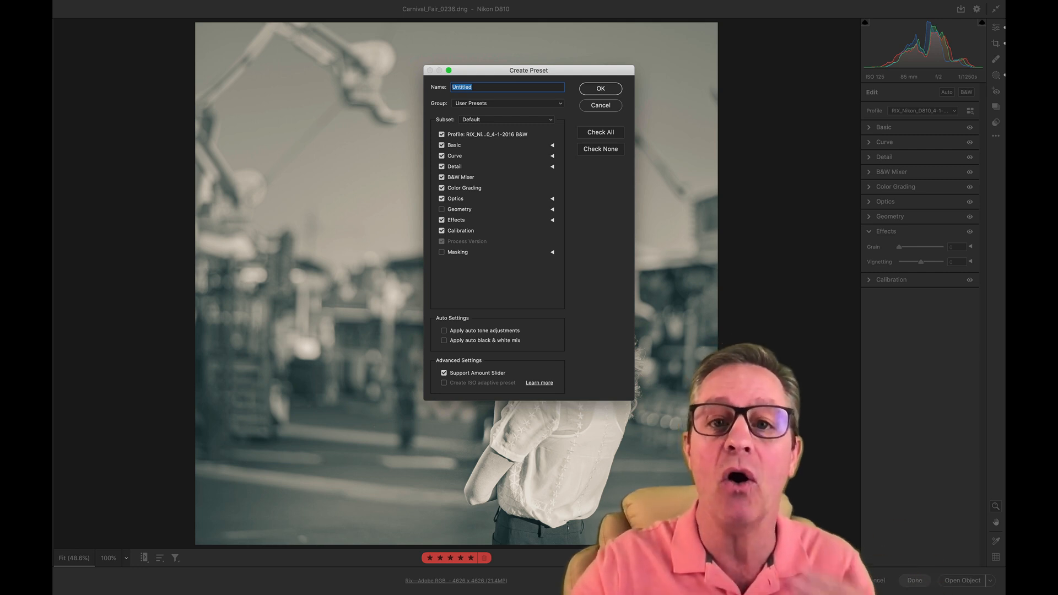
left_click_drag(630, 75, 841, 140)
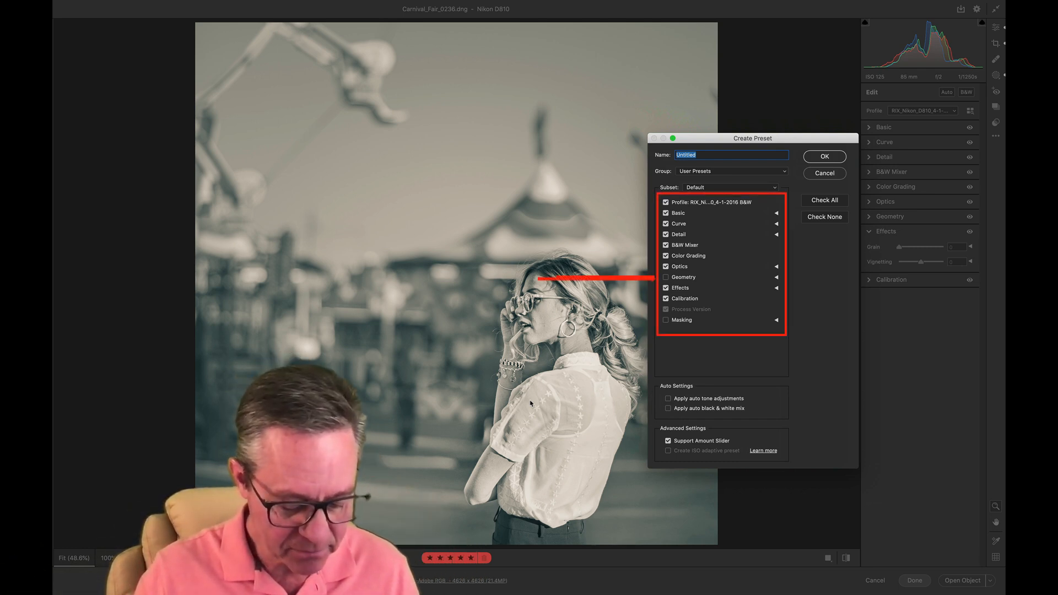
type("A")
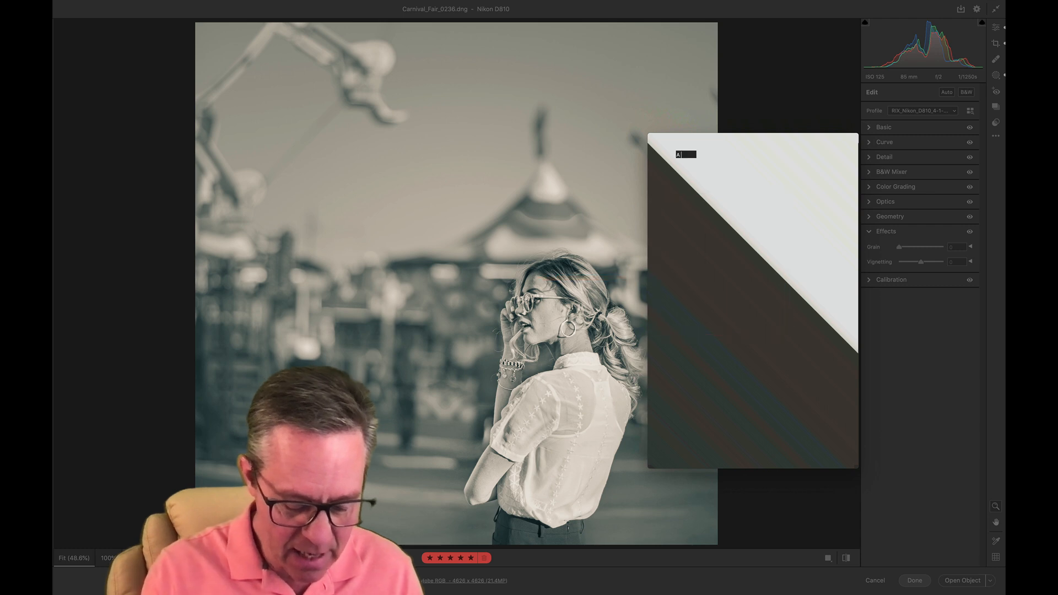
type(" Good Job")
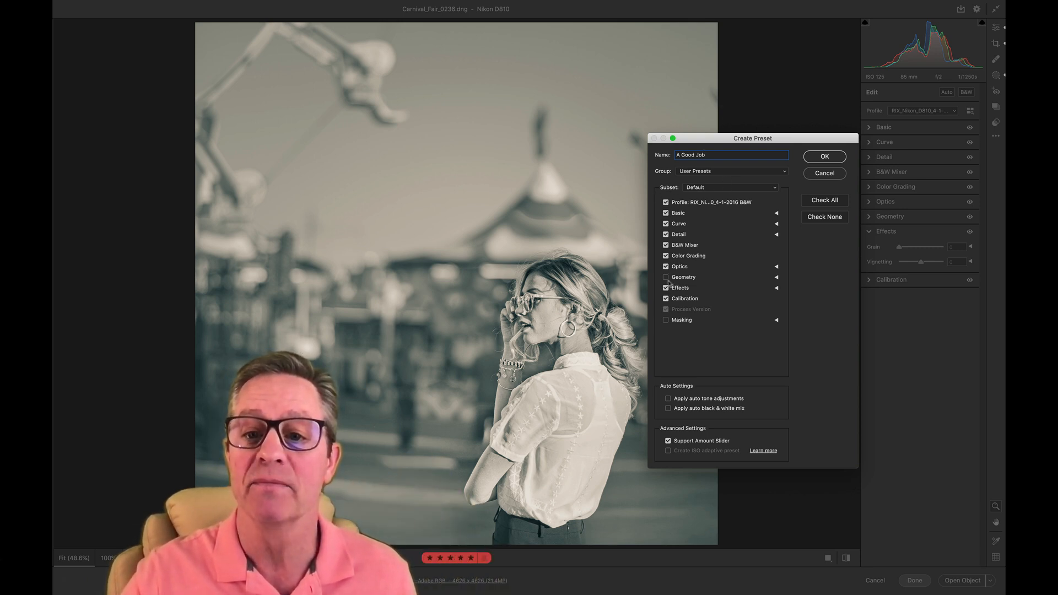
left_click(777, 279)
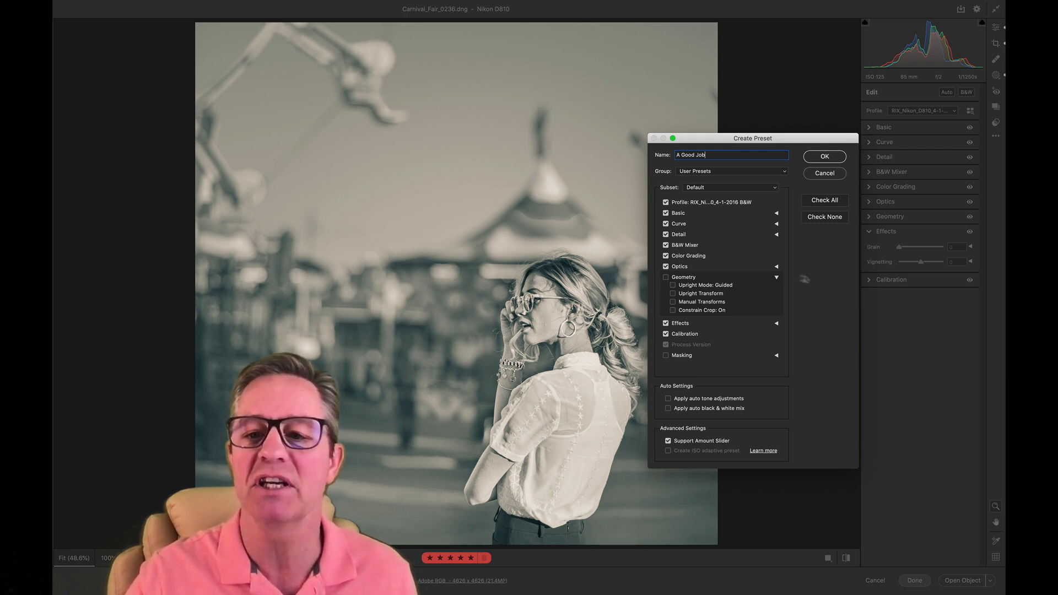
left_click(776, 278)
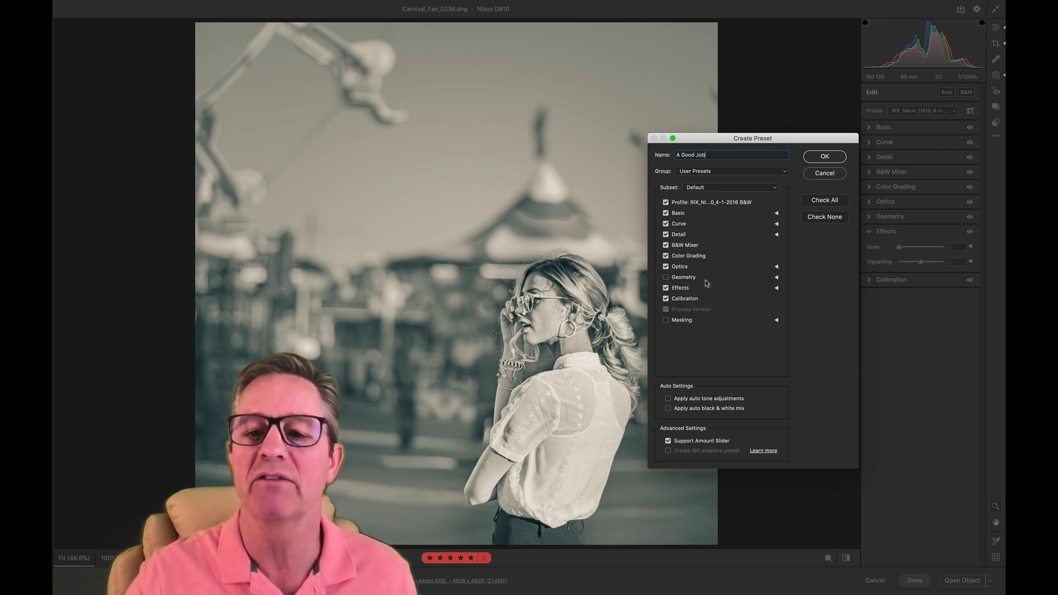
Exclude Basic, Curve, Detail, B&W Mixer, Optics, Effects, Calibration and Process Version from the preset, keeping the profile and Color Grading
left_click(665, 299)
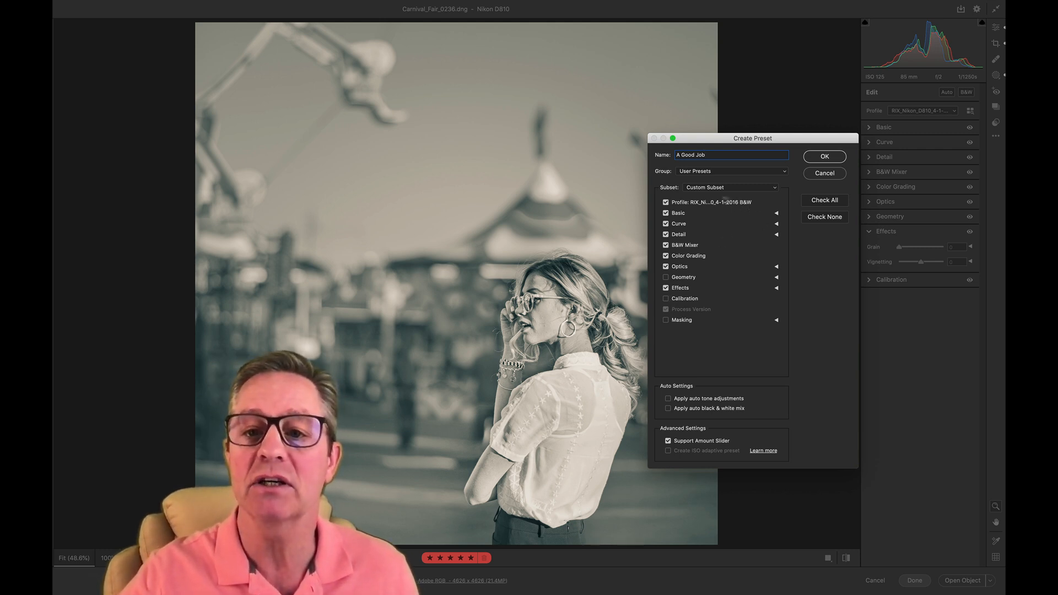
left_click(776, 214)
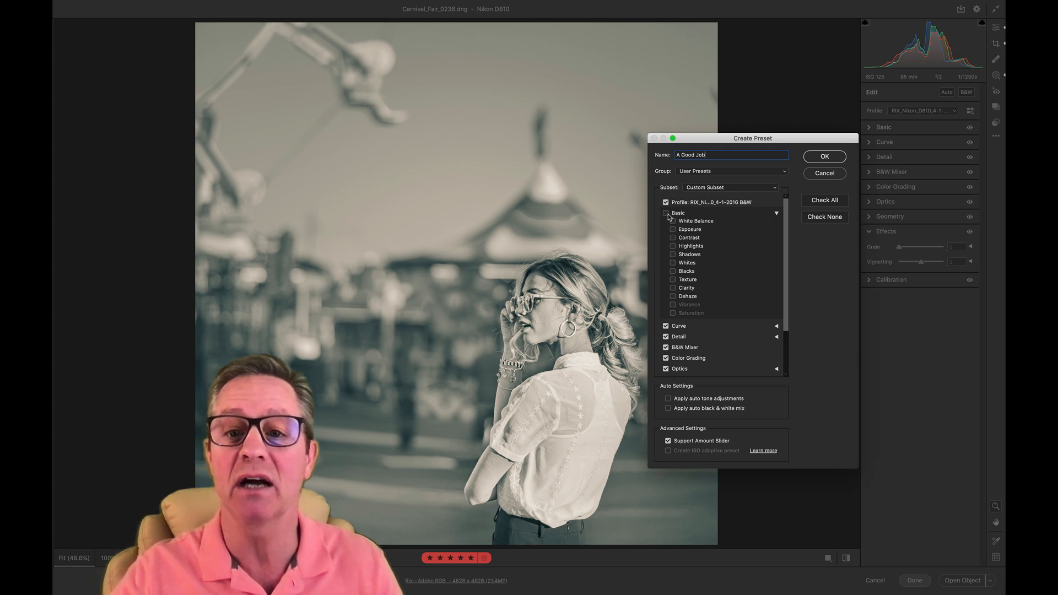
left_click(667, 213)
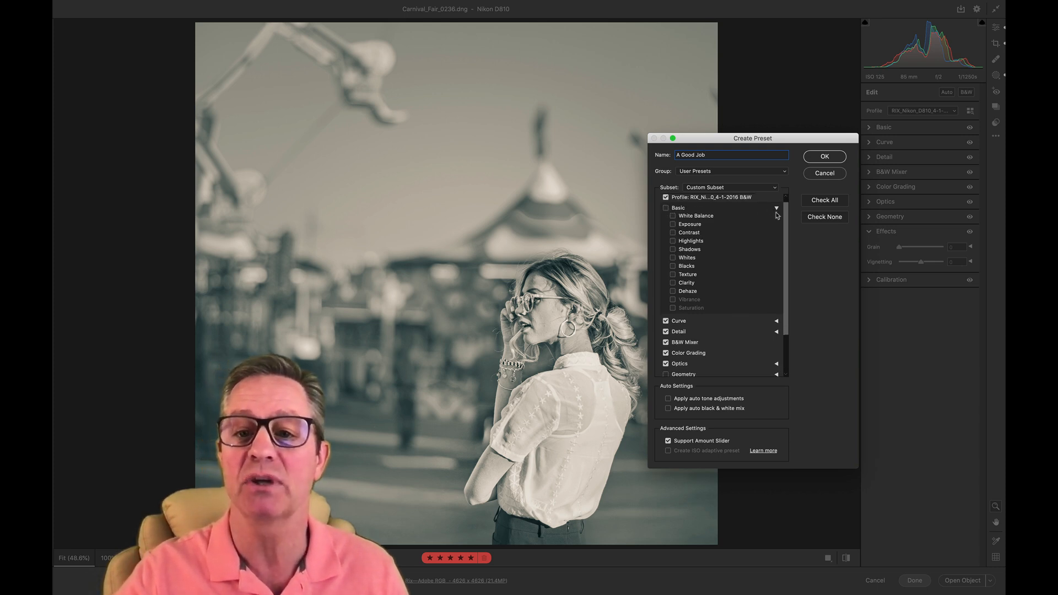
left_click(777, 212)
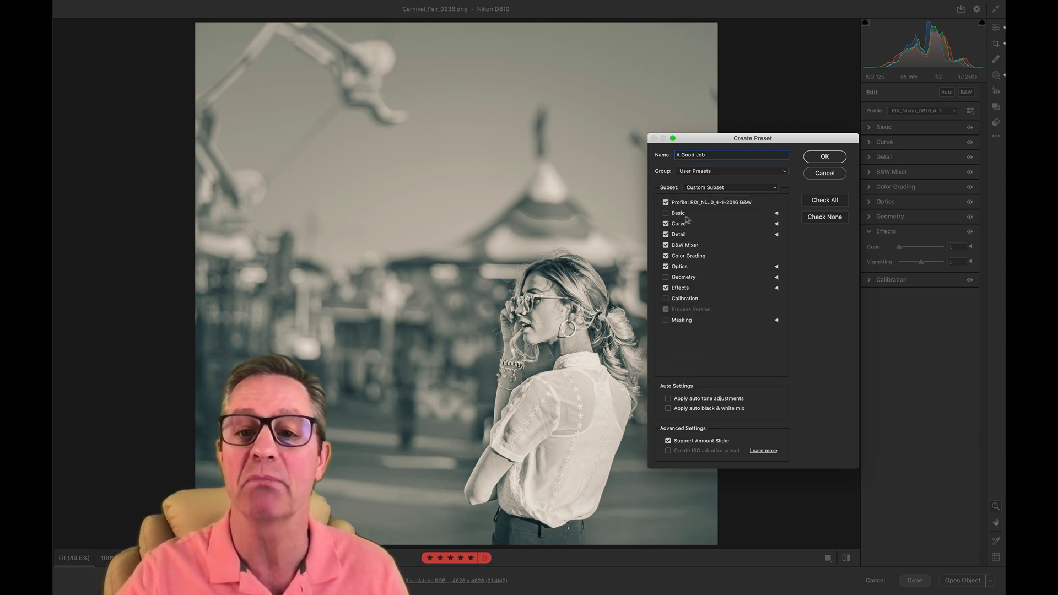
left_click(666, 224)
left_click(667, 235)
left_click(666, 245)
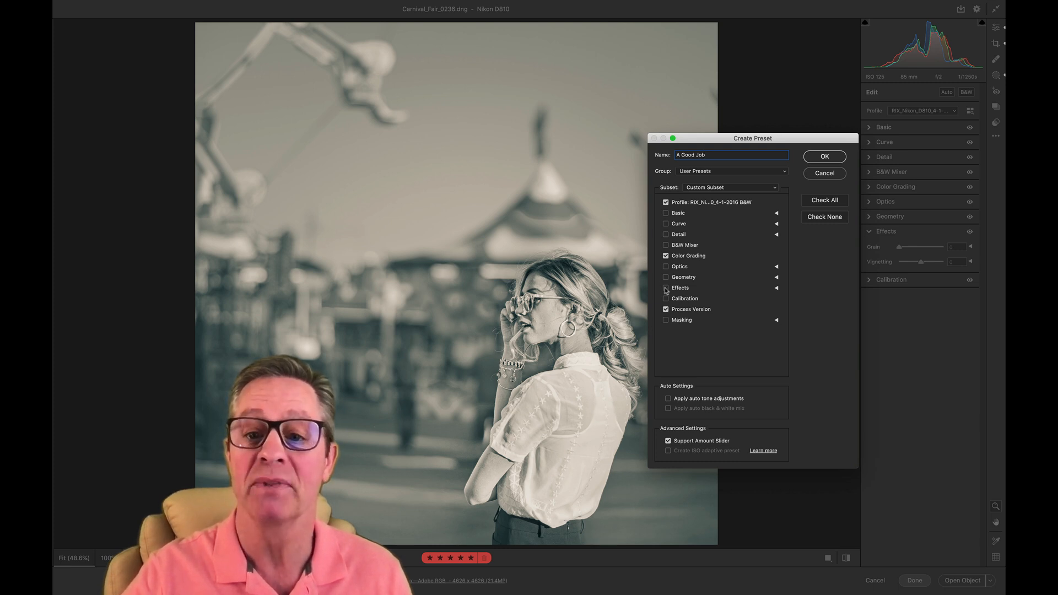
left_click(667, 310)
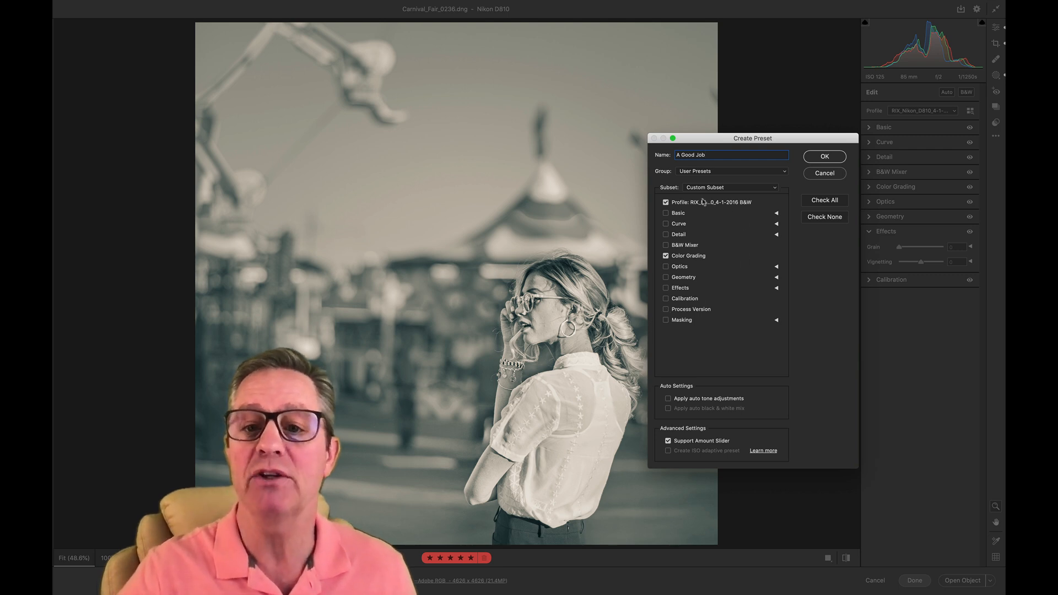
Try including Upright Transform, leave all Geometry options excluded except Constrain Crop's own check, and save the preset as A Good Job
left_click(777, 268)
left_click(777, 268)
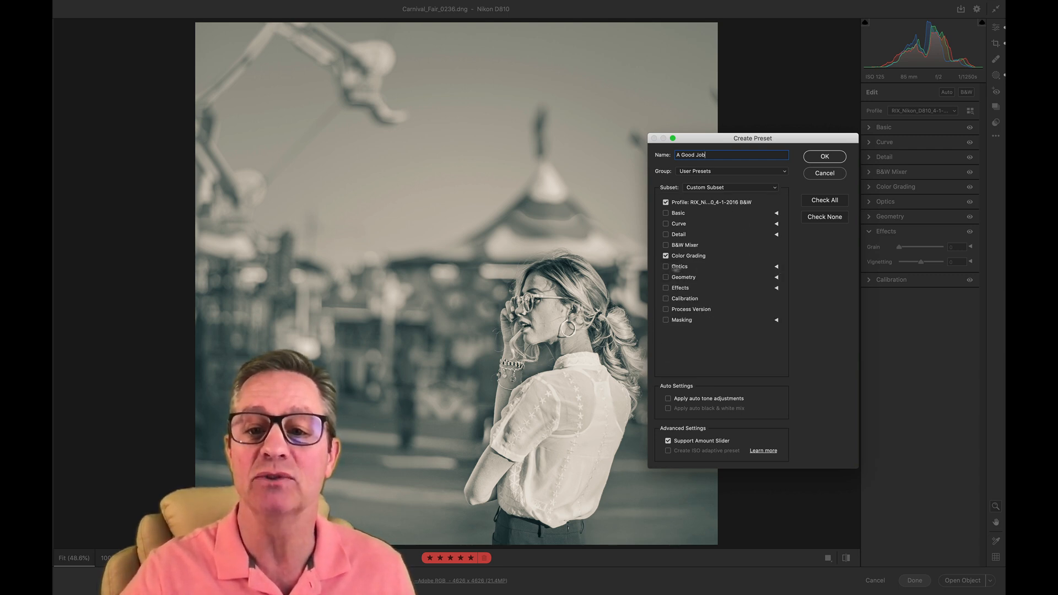
left_click(776, 277)
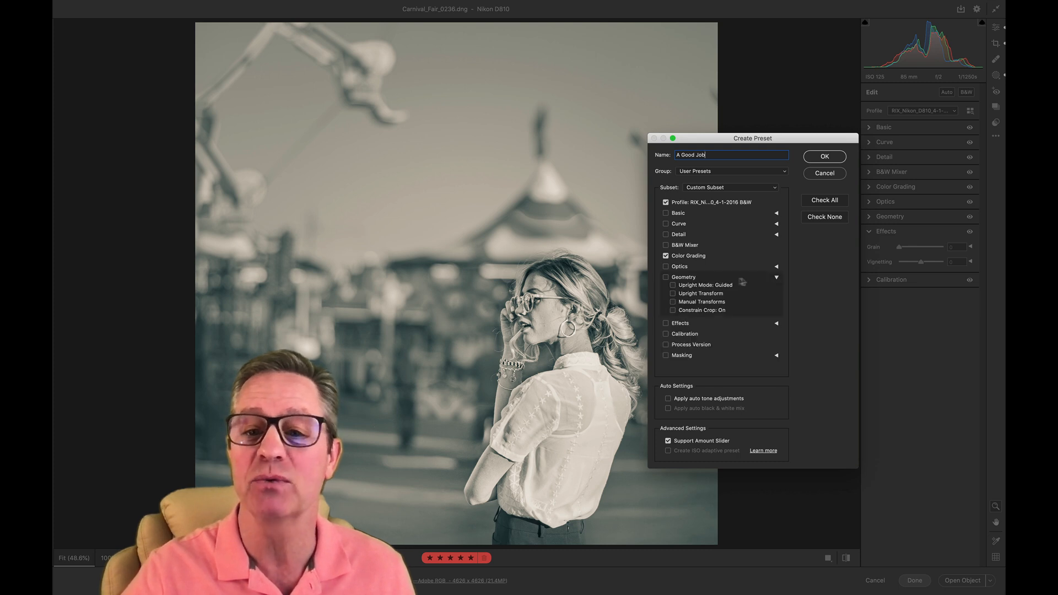
left_click(673, 294)
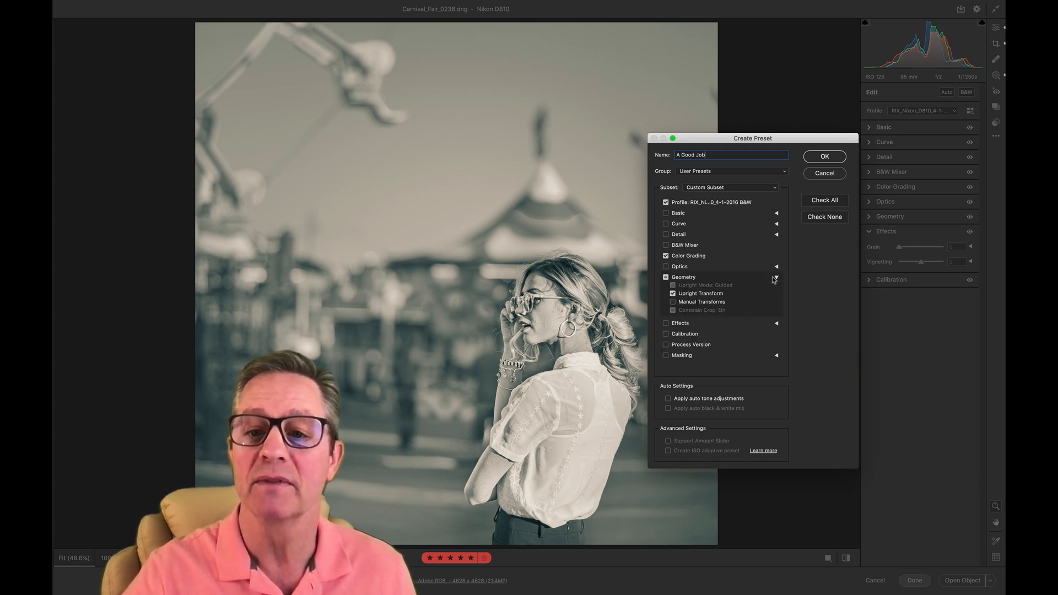
left_click(666, 277)
left_click(665, 277)
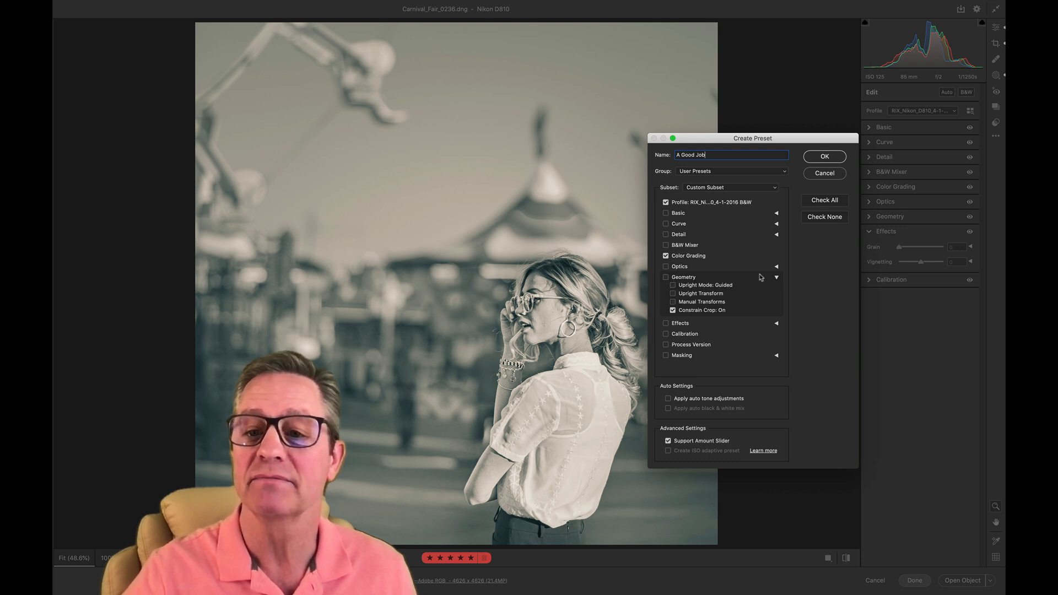
left_click(777, 277)
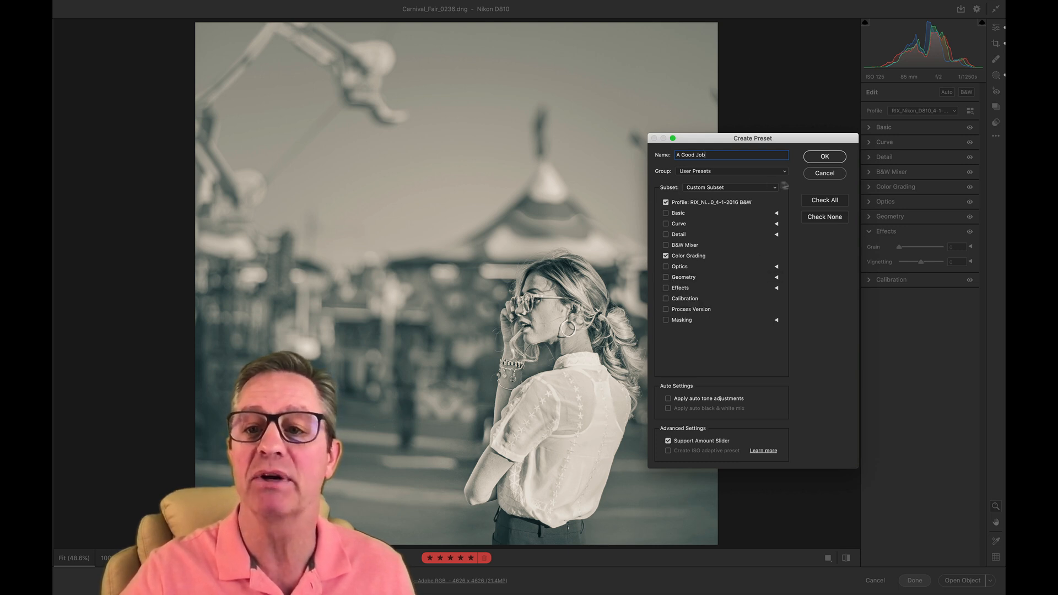
left_click(827, 159)
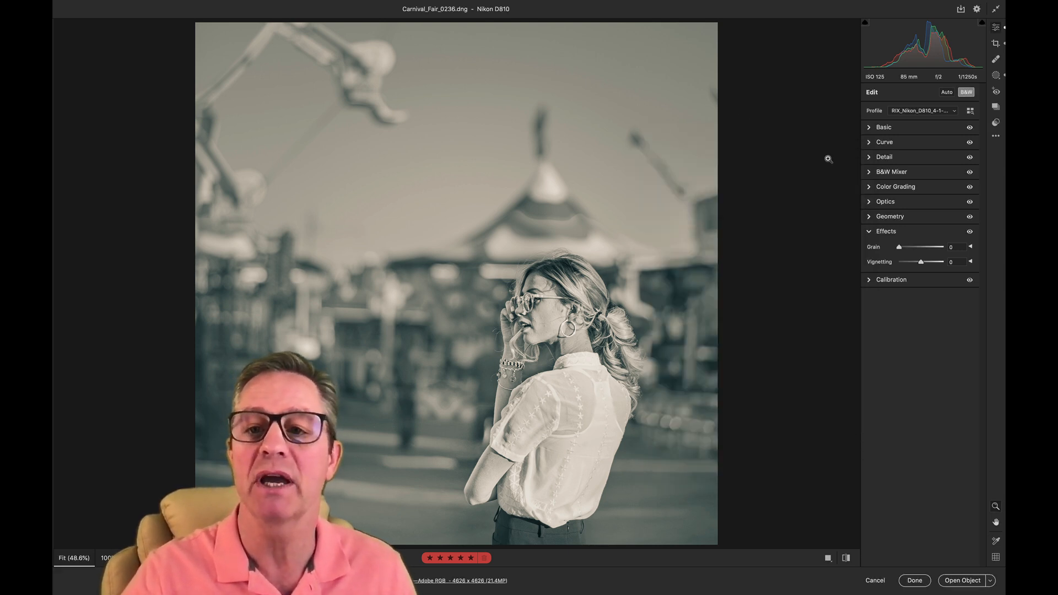
Reset the carnival portrait's current edits, discarding the black-and-white treatment
key("alt")
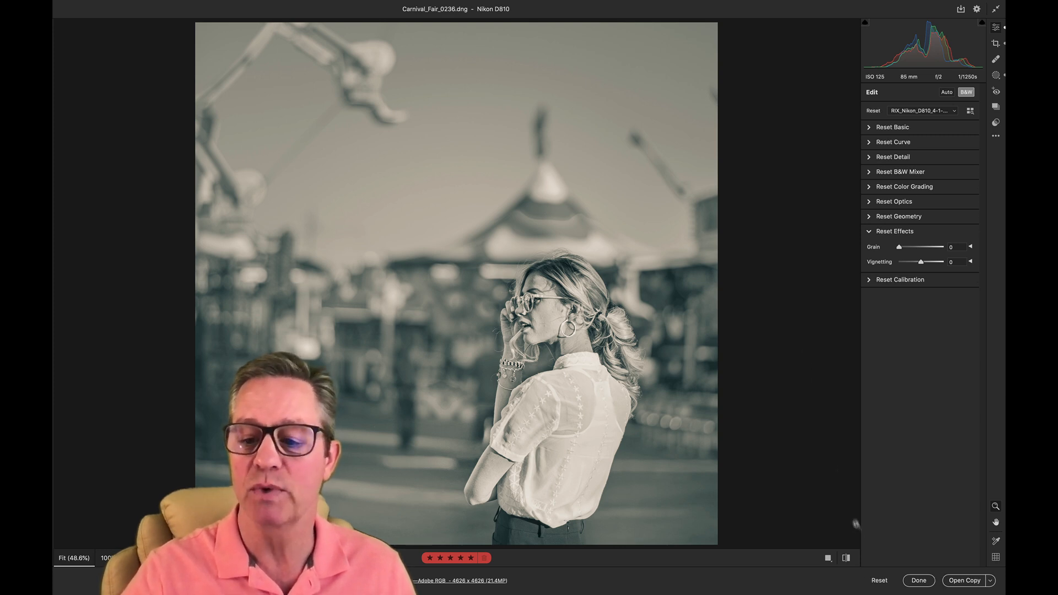
key("alt")
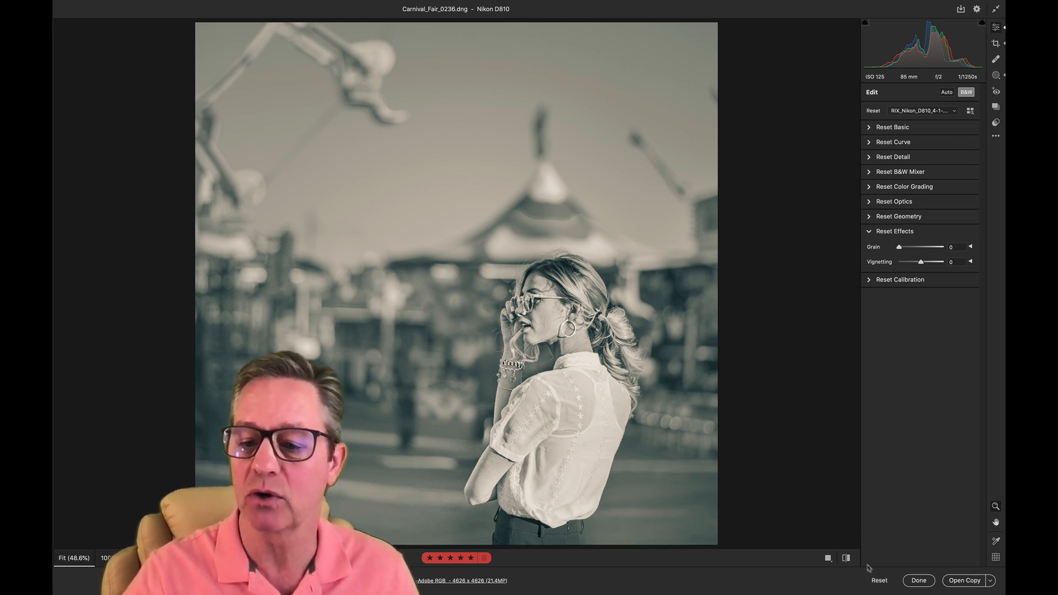
left_click(878, 581, "alt")
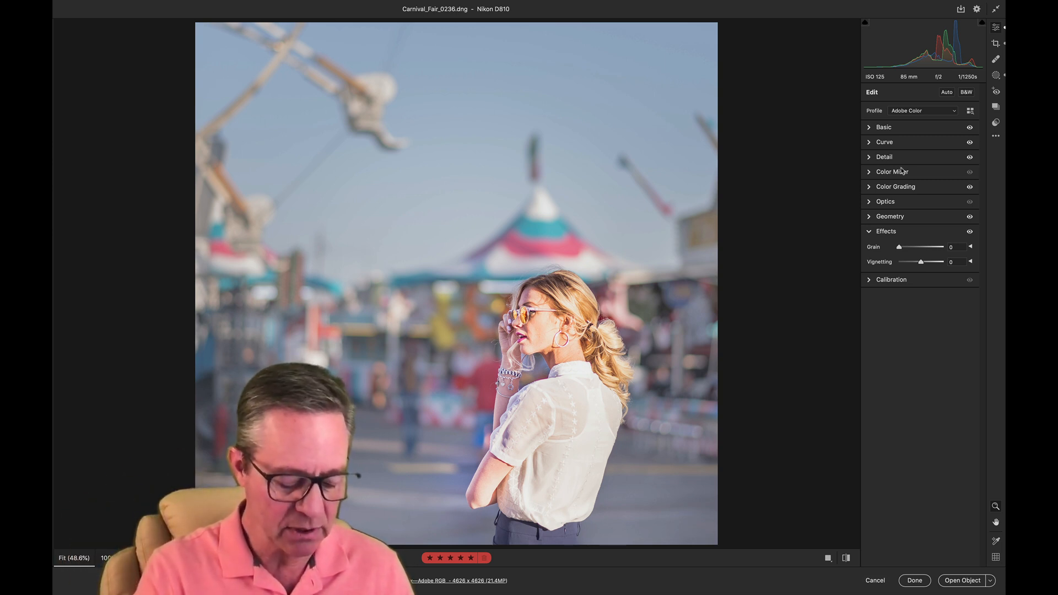
Show the saved snapshots, preview Low Contrast Gray 2-toned and 2019, and apply the Demo snapshot to the portrait
key("shift+s")
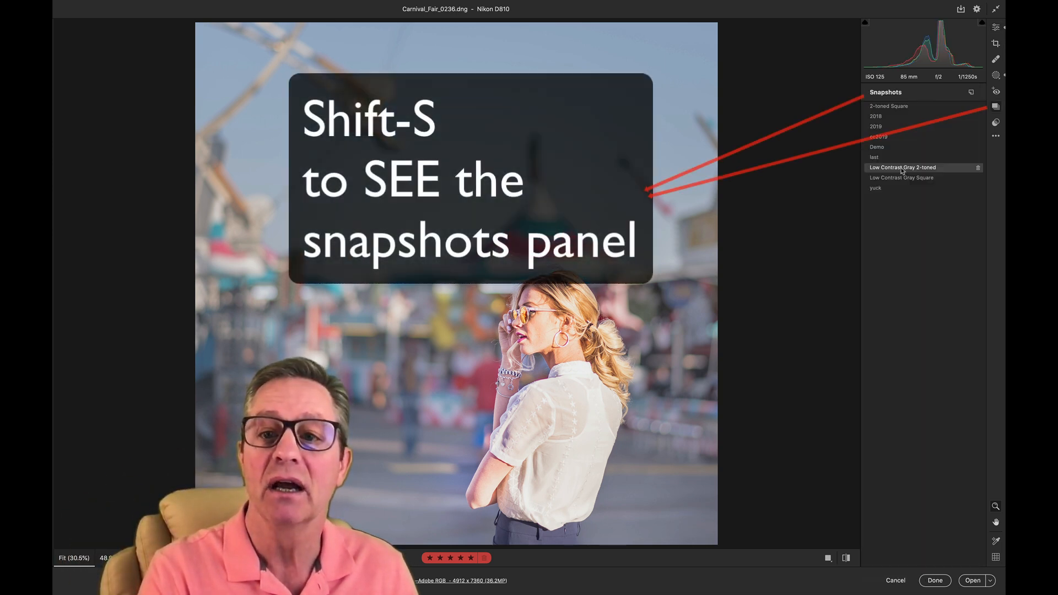
left_click(902, 170)
key("shift")
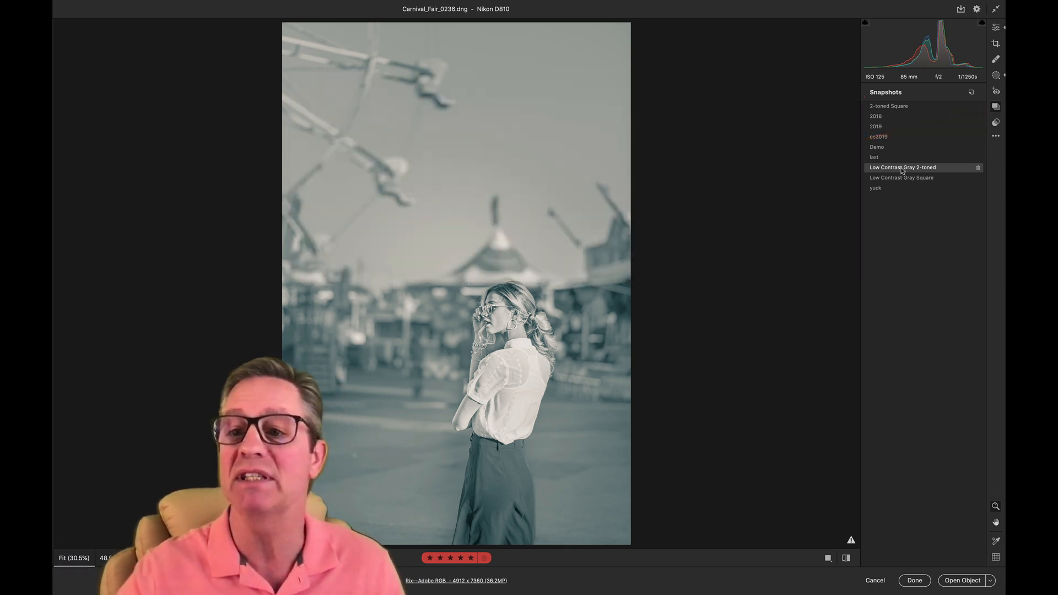
left_click(879, 126)
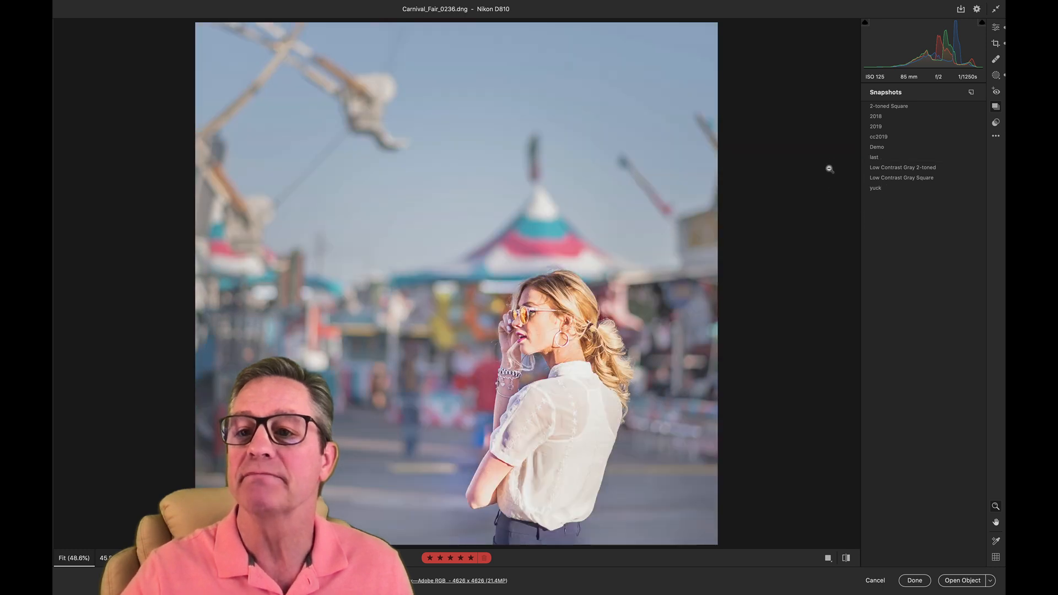
left_click(901, 148)
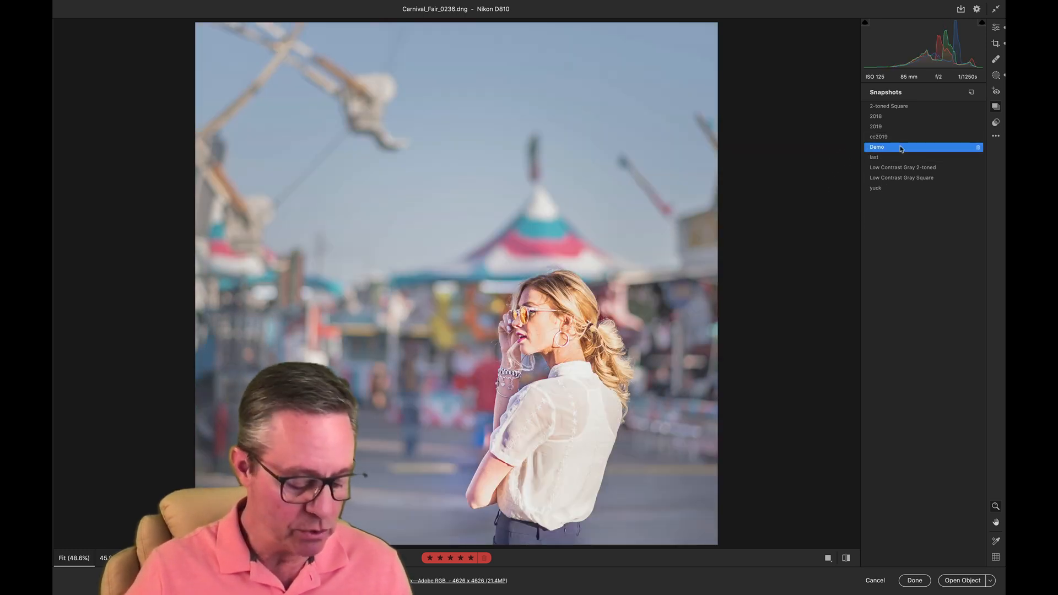
Compare the presets, edit settings and snapshots lists, and preview A Good Job and other user presets on the portrait
key("shift+p")
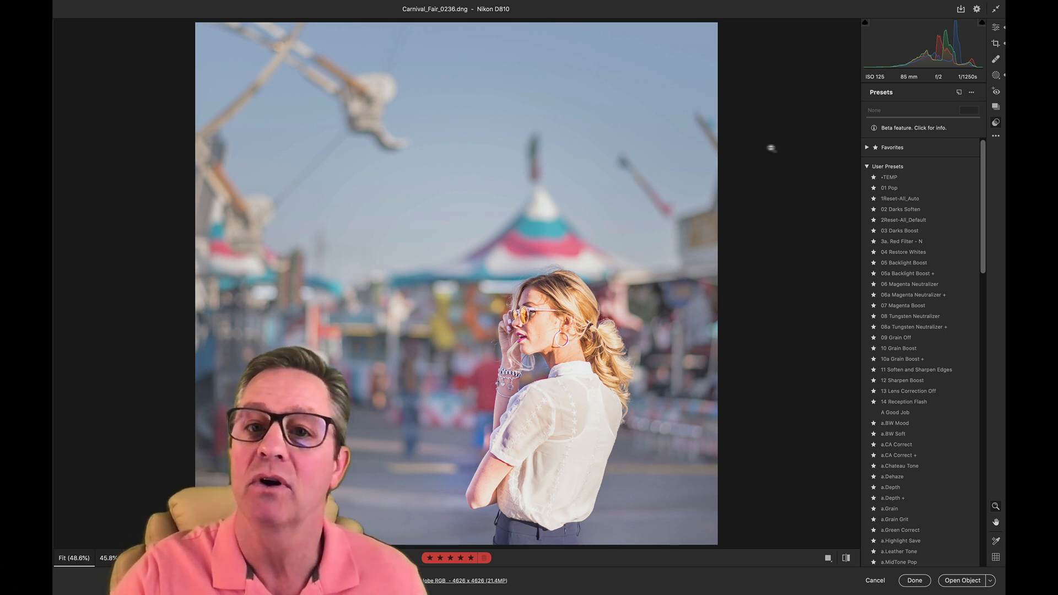
key("e")
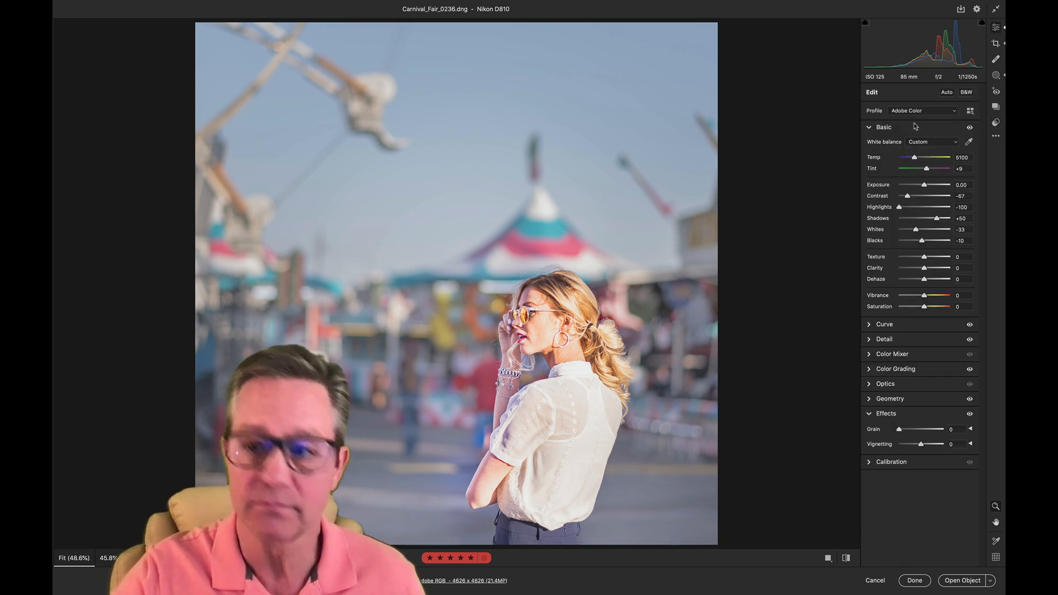
left_click(997, 107)
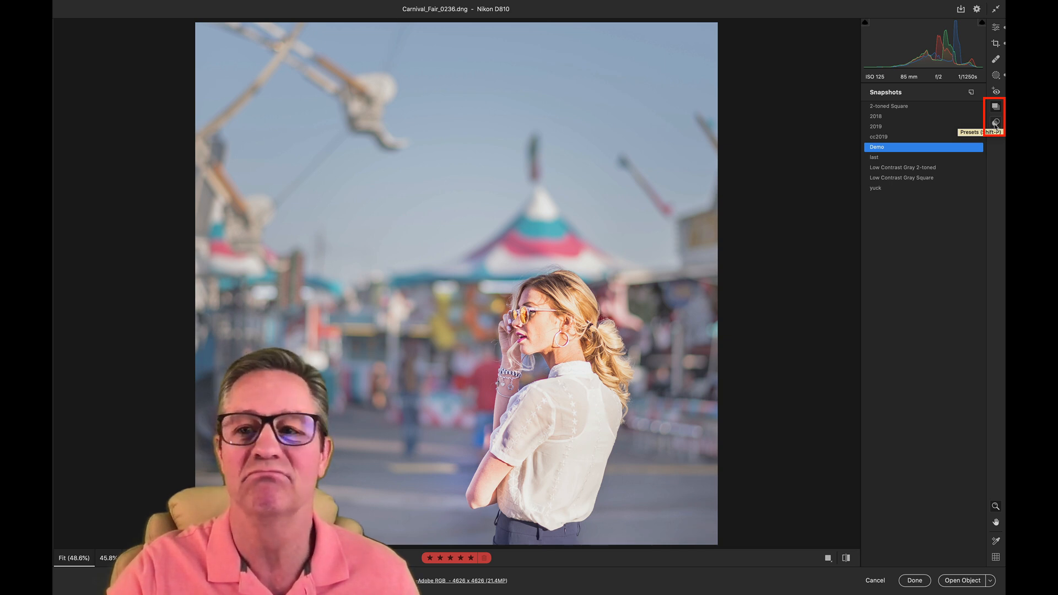
left_click(996, 125)
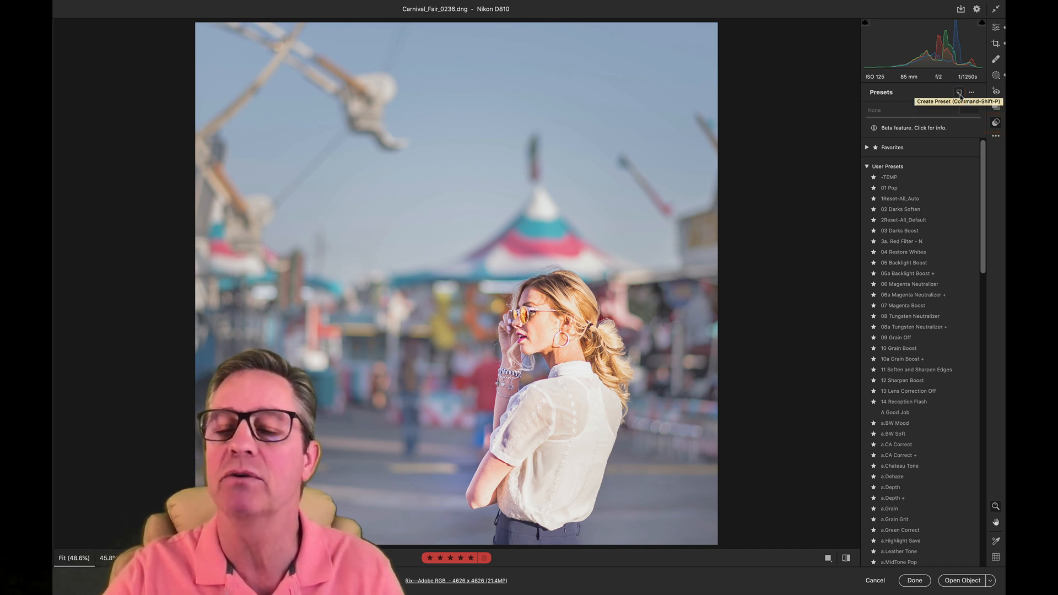
left_click(997, 108)
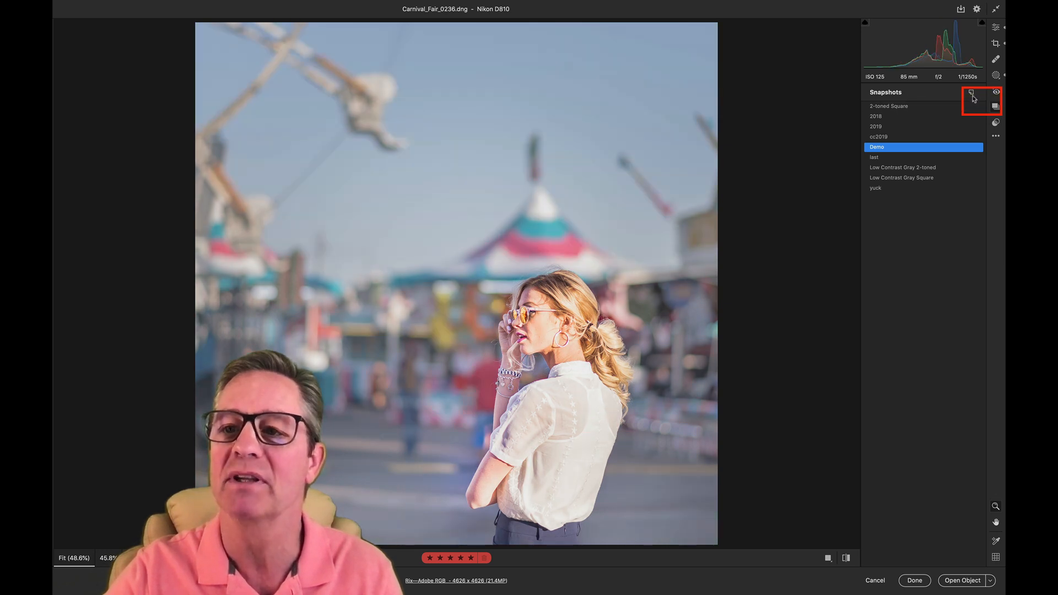
left_click(996, 122)
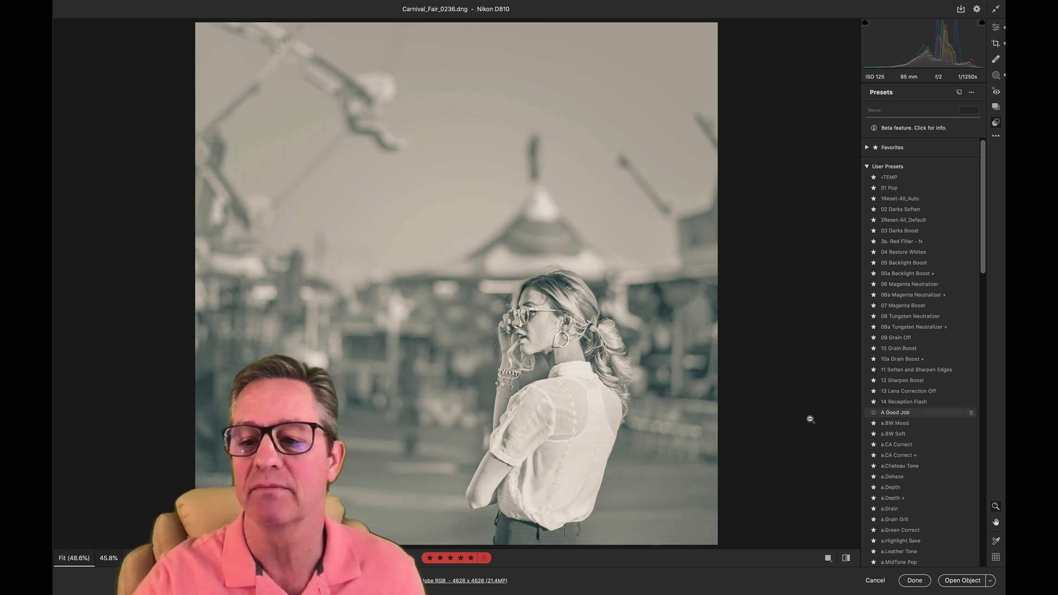
scroll(932, 438, "down", 15)
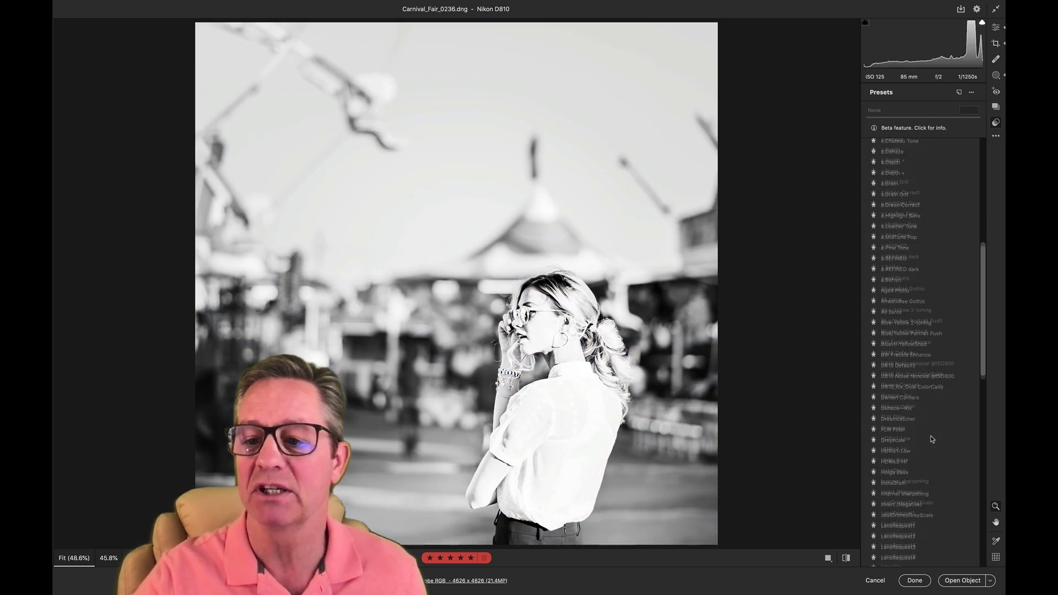
scroll(931, 440, "up", 15)
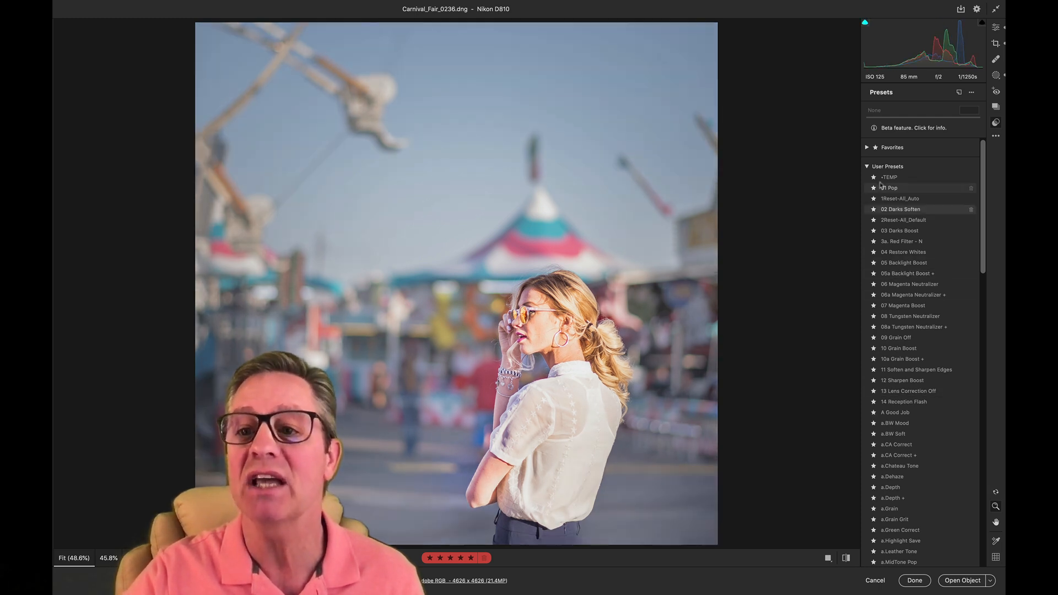
Examine the Favorites and User Presets groups and browse through the user presets
left_click(866, 149)
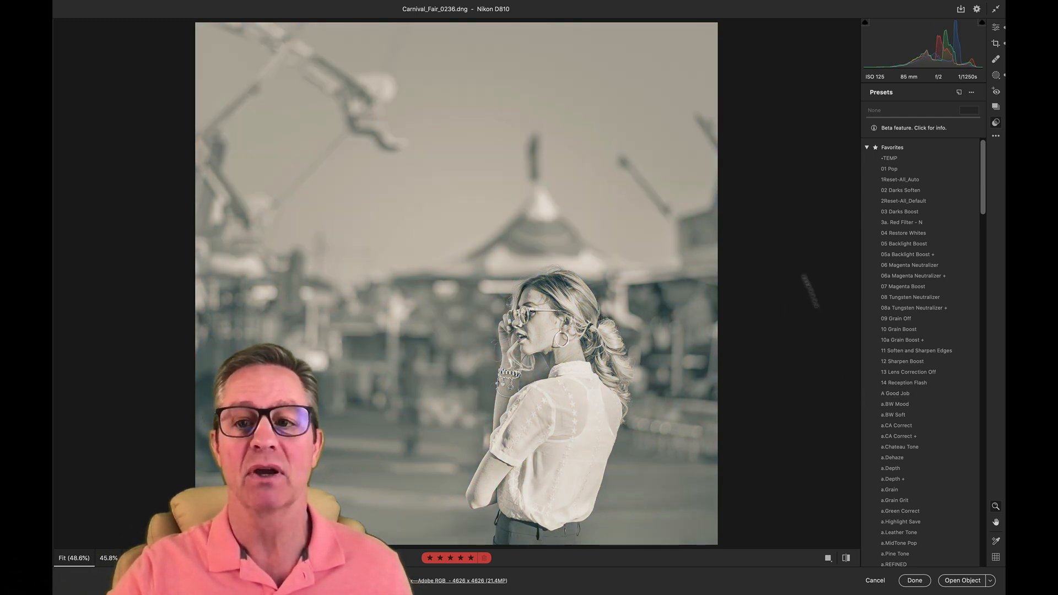
left_click(867, 148)
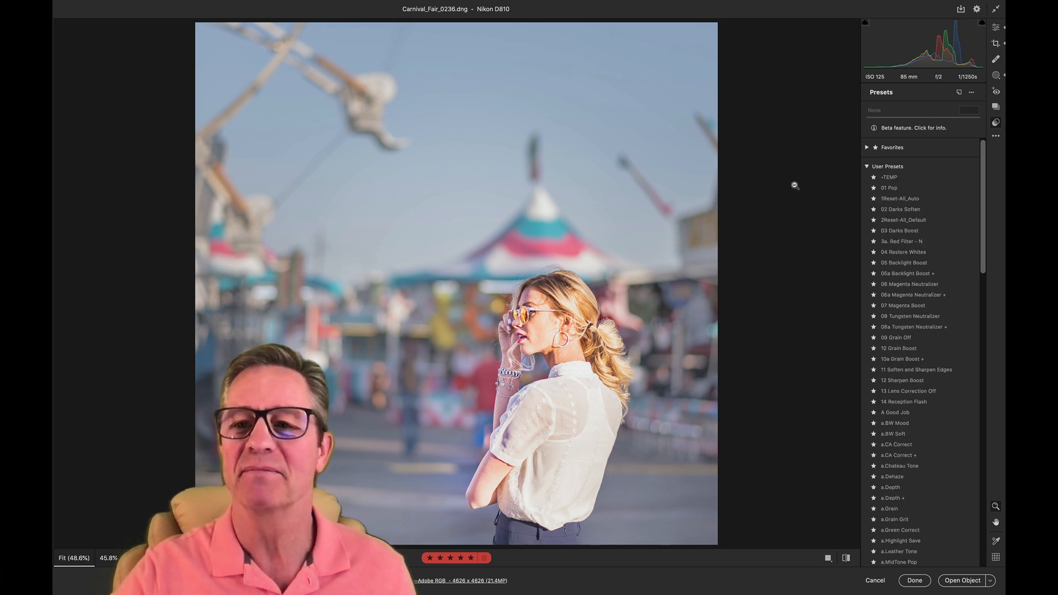
left_click(867, 166)
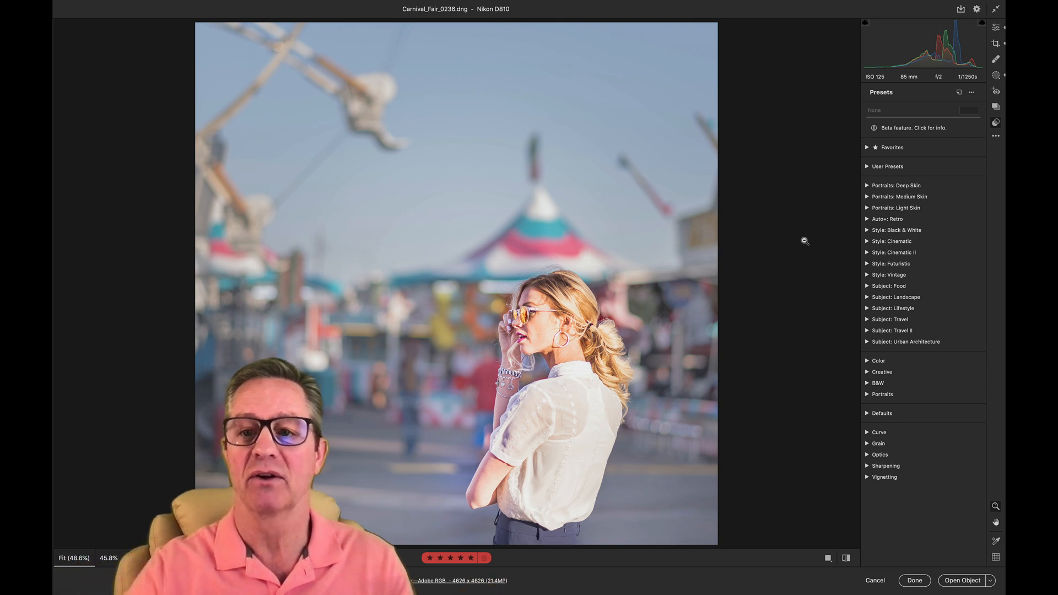
left_click(867, 167)
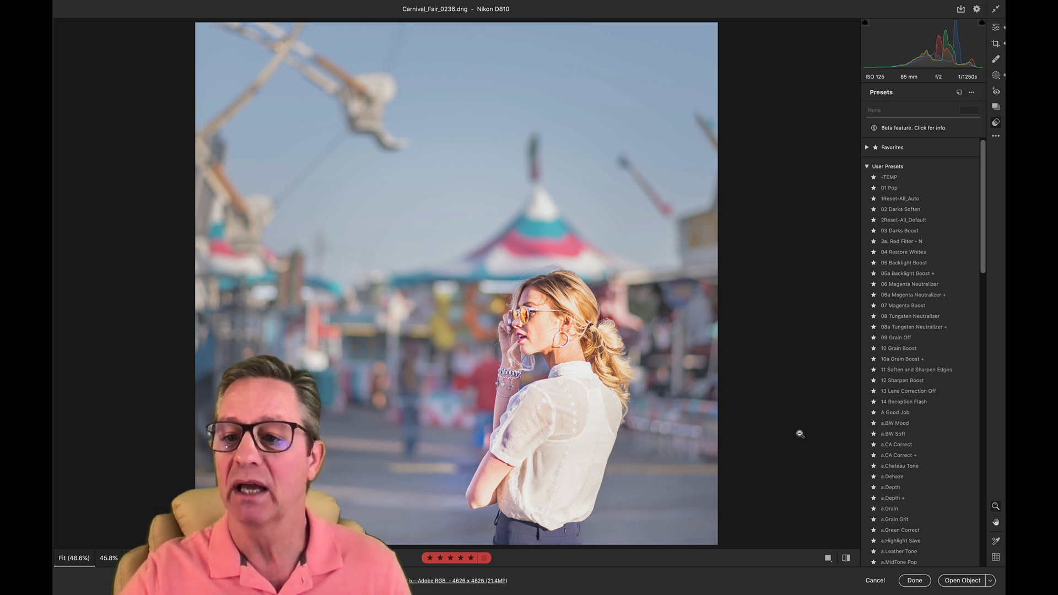
scroll(919, 473, "down", 3)
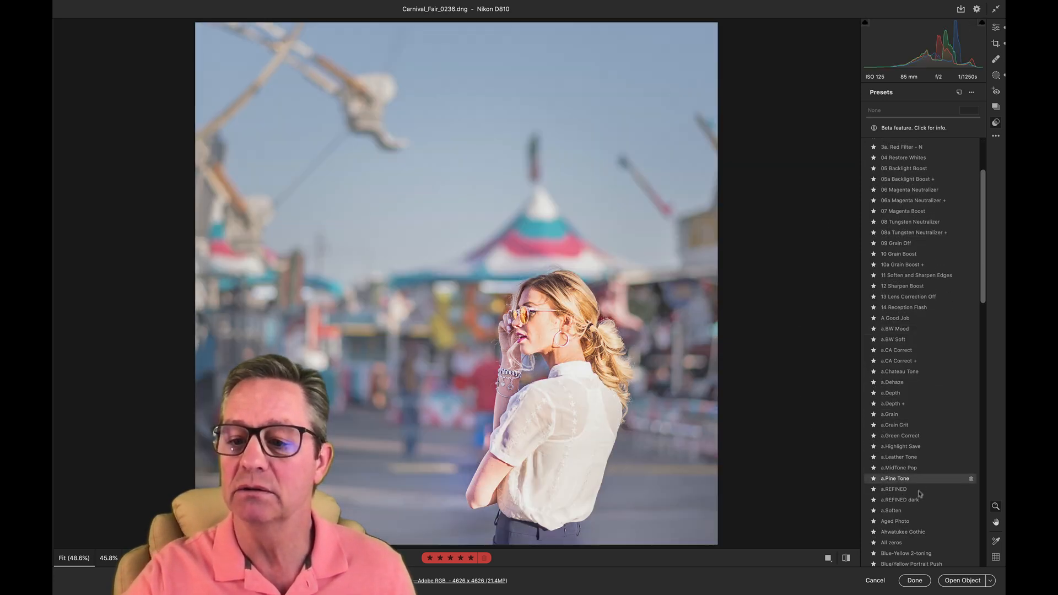
scroll(919, 485, "down", 3)
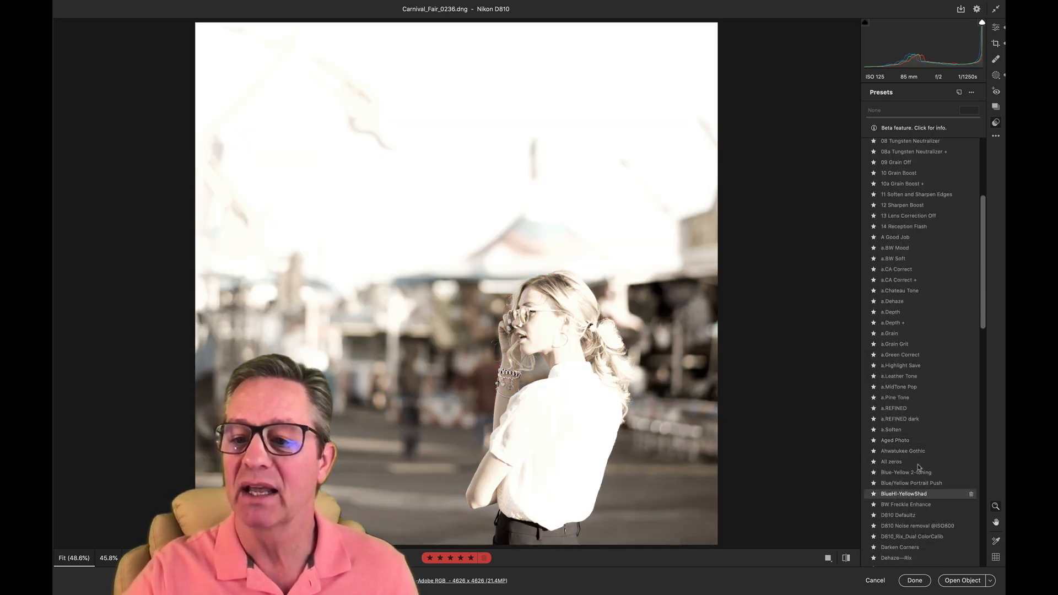
scroll(888, 477, "down", 3)
scroll(888, 476, "up", 3)
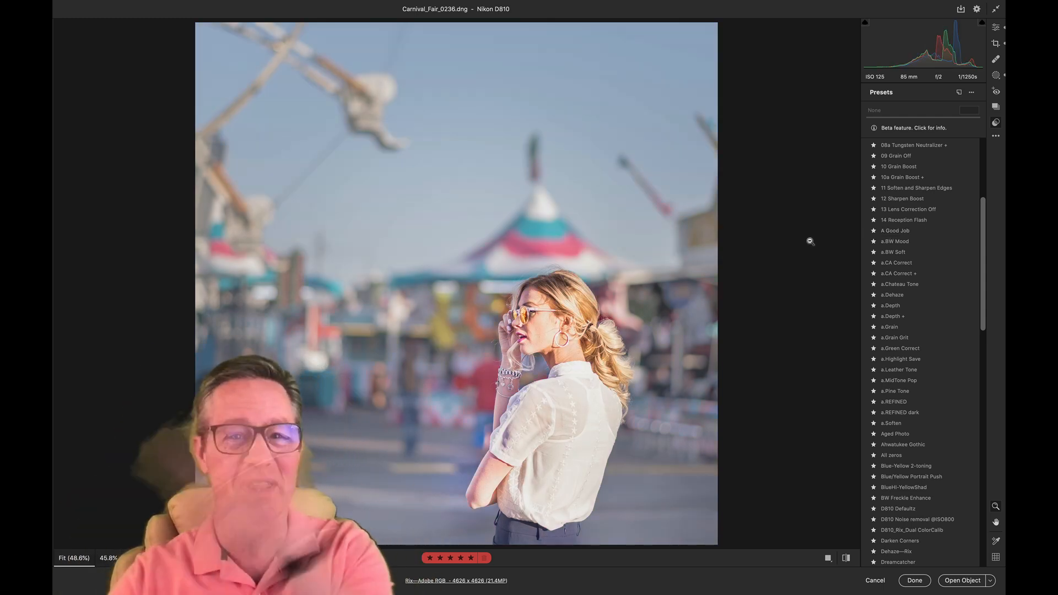
Accept the Camera Raw edits, switch to Adobe Bridge and try to apply the A Good Job develop setting to Carnival_Fair_0236.dng
left_click(915, 581)
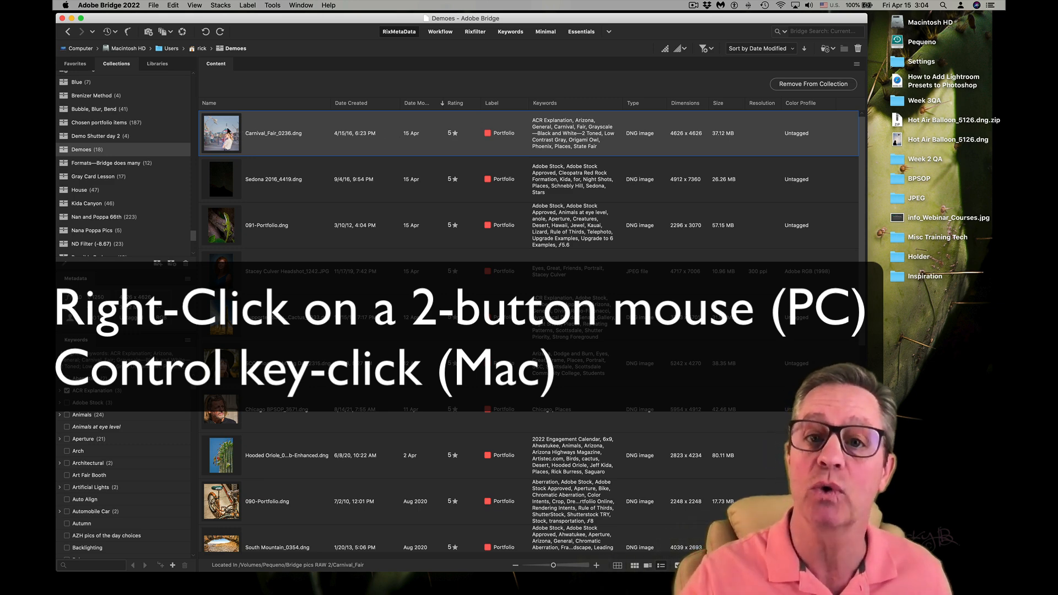
right_click(227, 130)
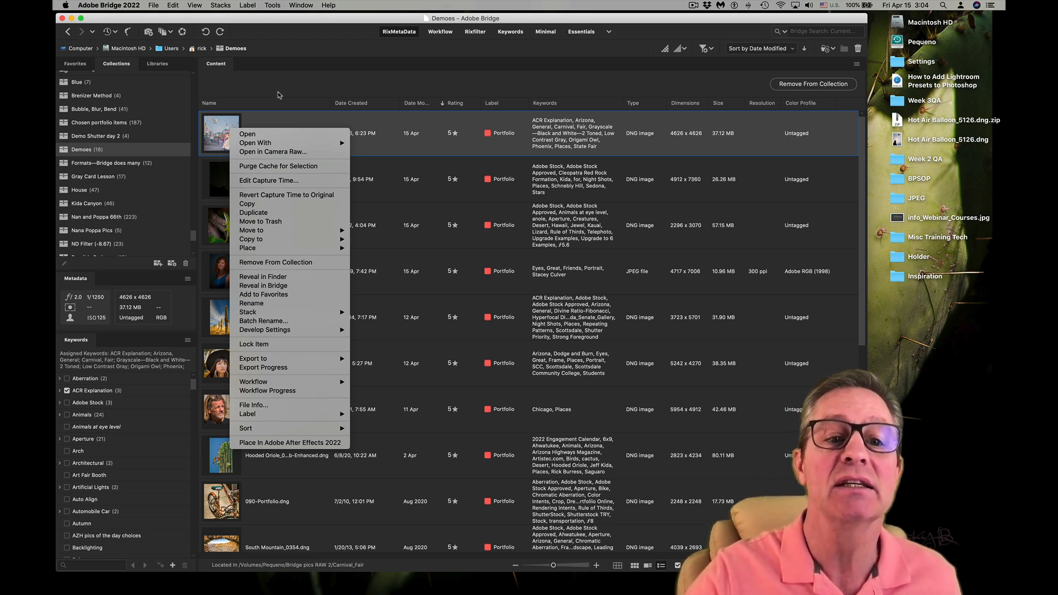
mouse_move(273, 334)
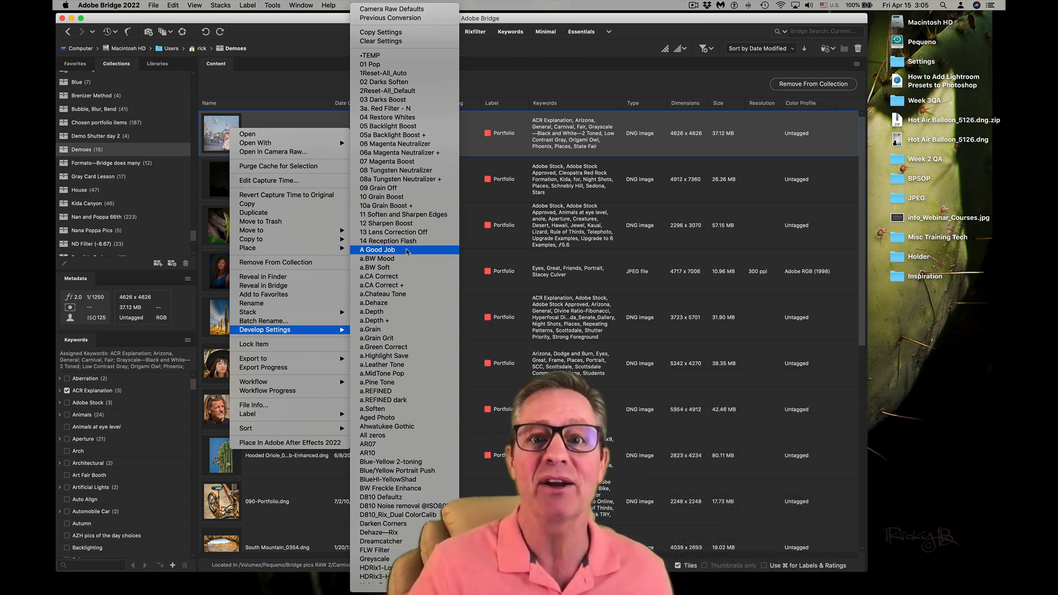
left_click(407, 251)
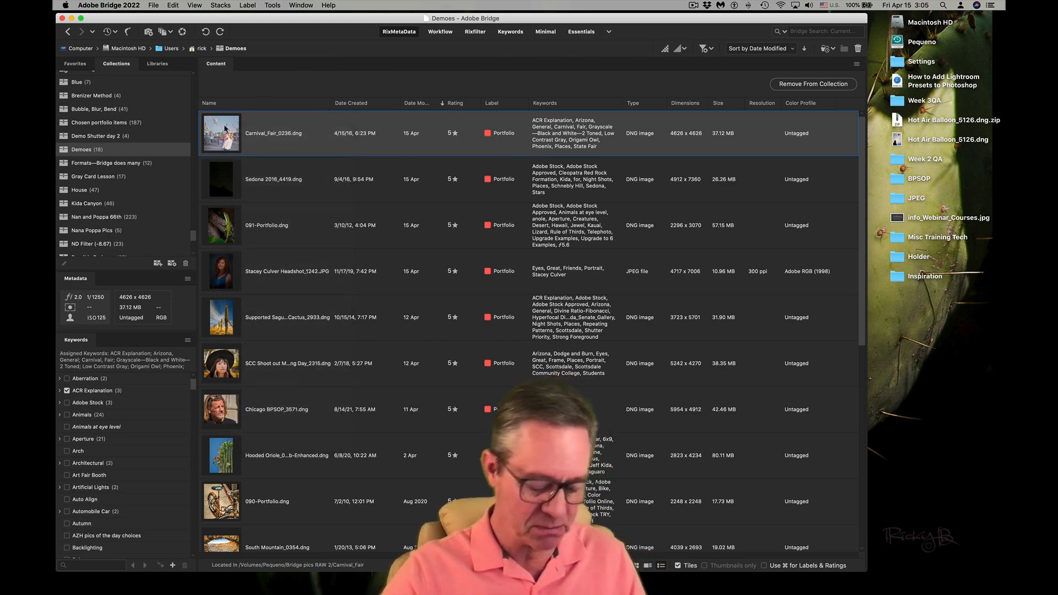
Apply the A Good Job develop setting to Carnival_Fair_0236.dng, checking the image full screen before and after
key("space")
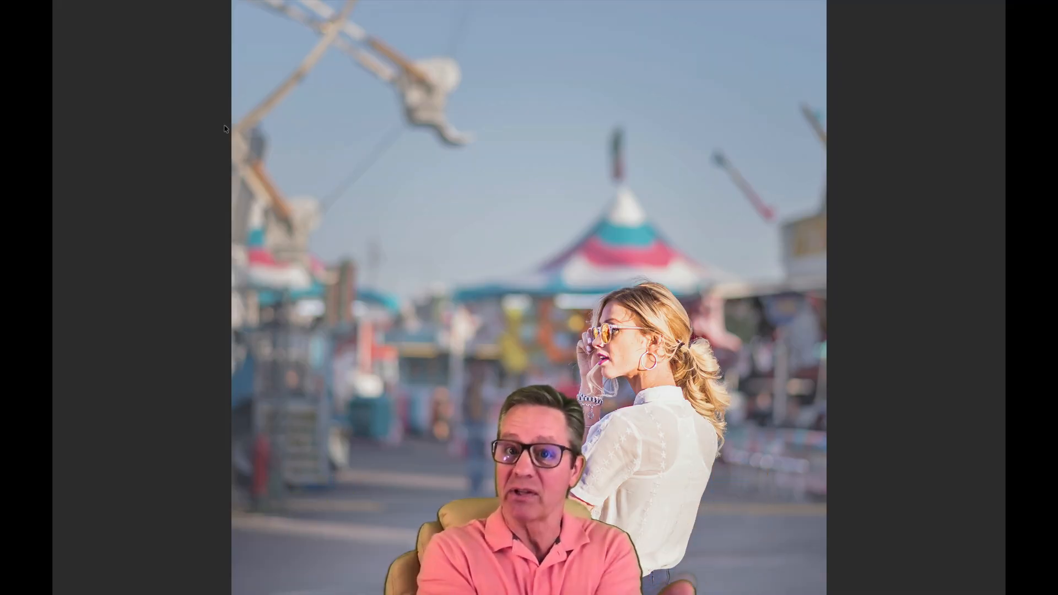
key("space")
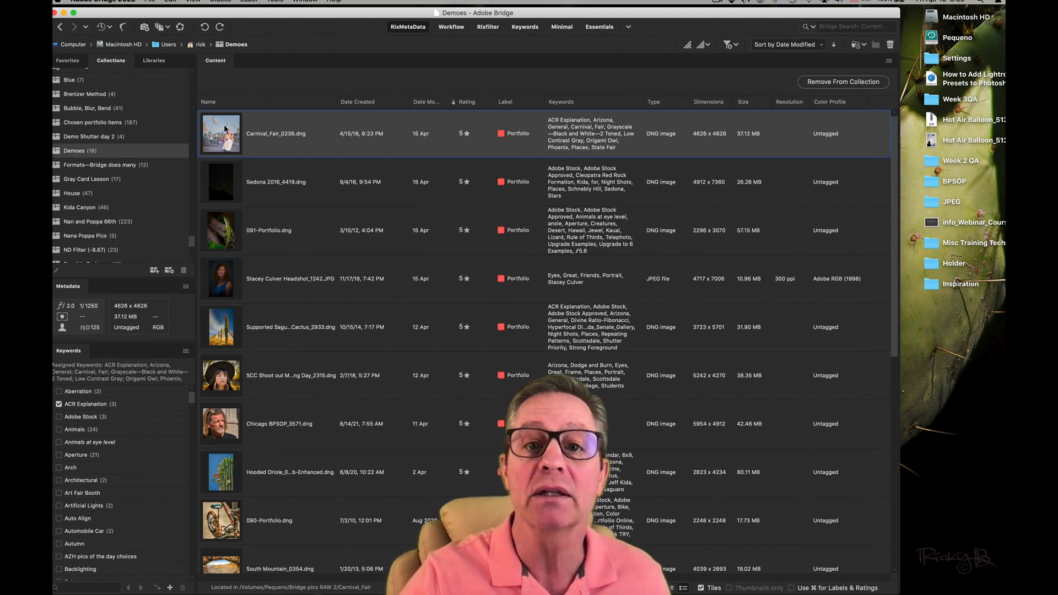
right_click(225, 128)
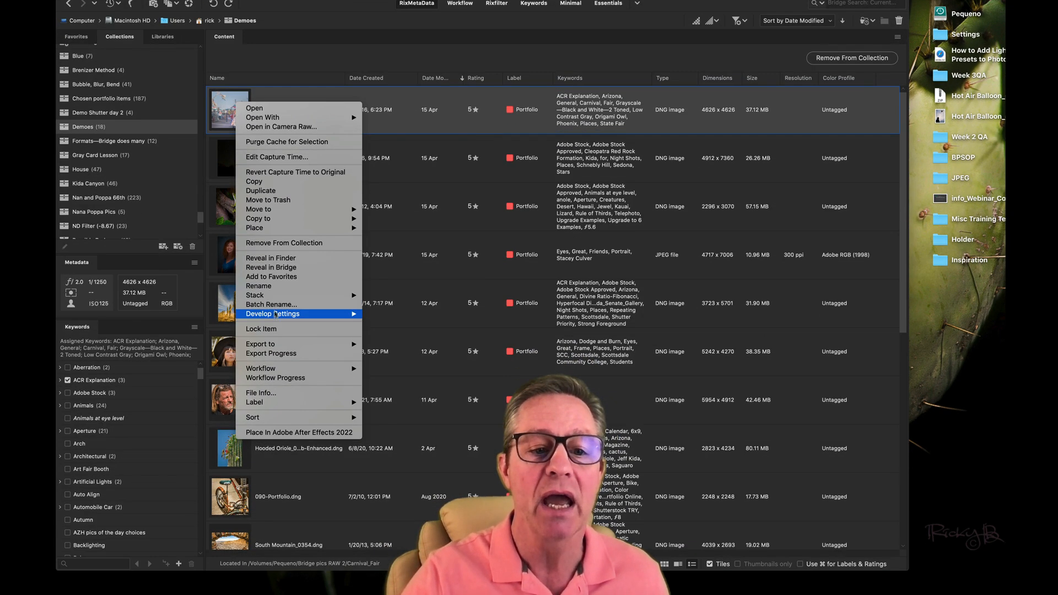
mouse_move(275, 316)
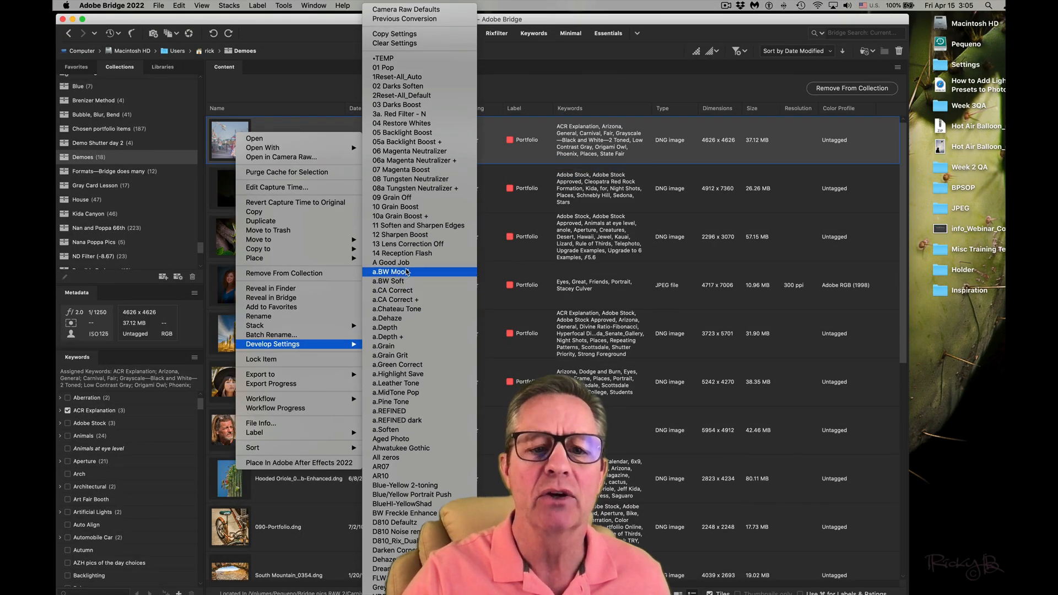
left_click(407, 263)
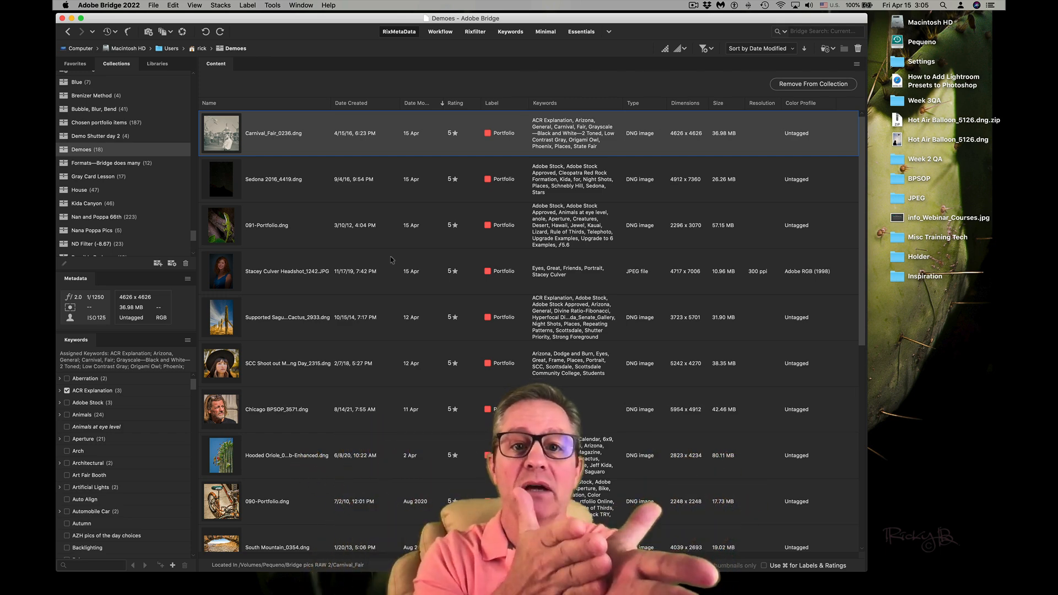
key("space")
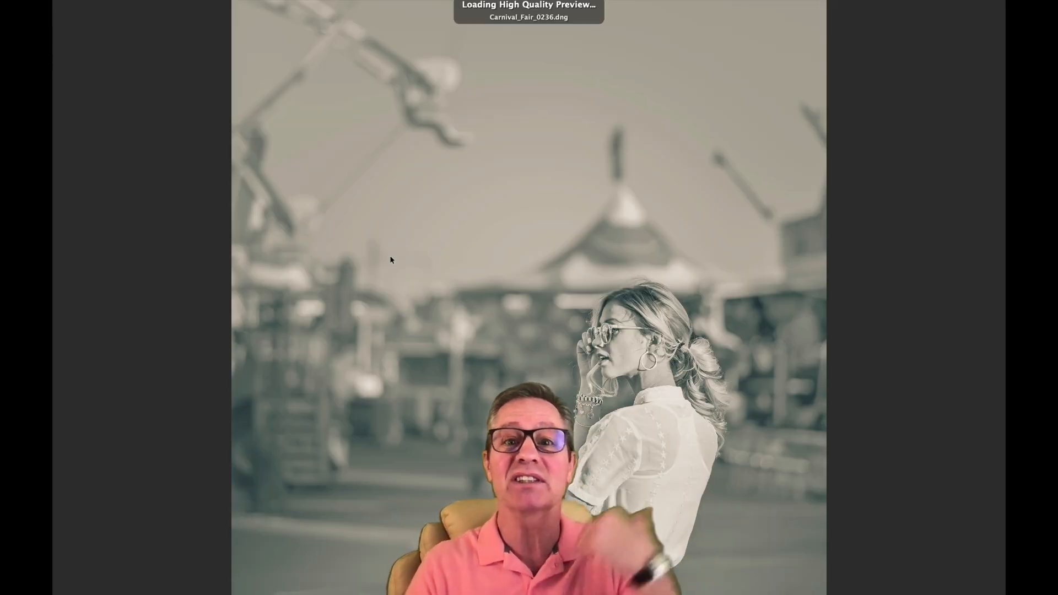
key("space")
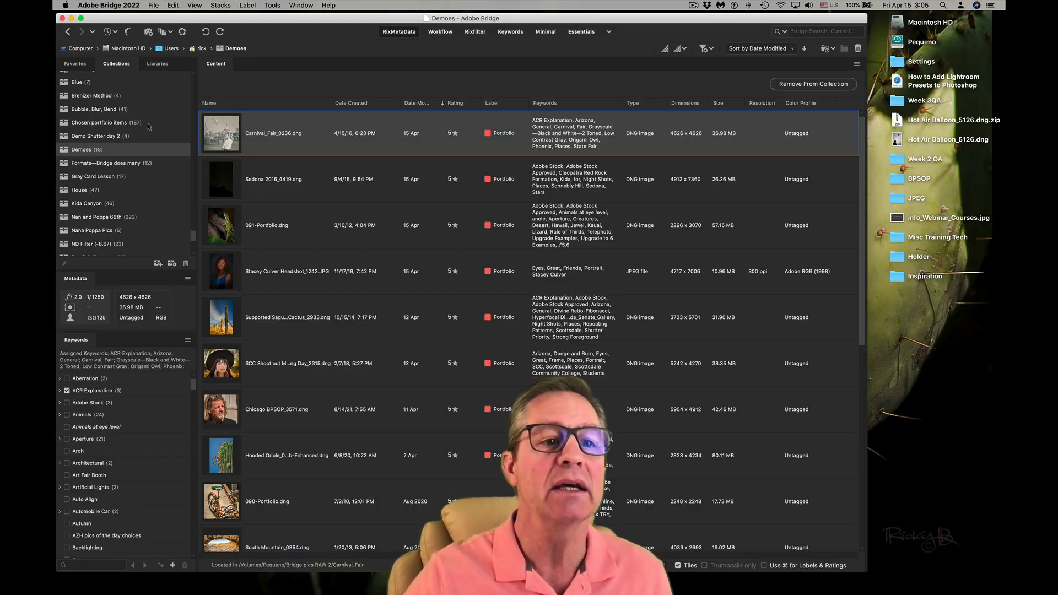
Open the Tripods4Sale folder inside the favorite Bridge pics RAW 2, with its contents sorted by date created
left_click(83, 65)
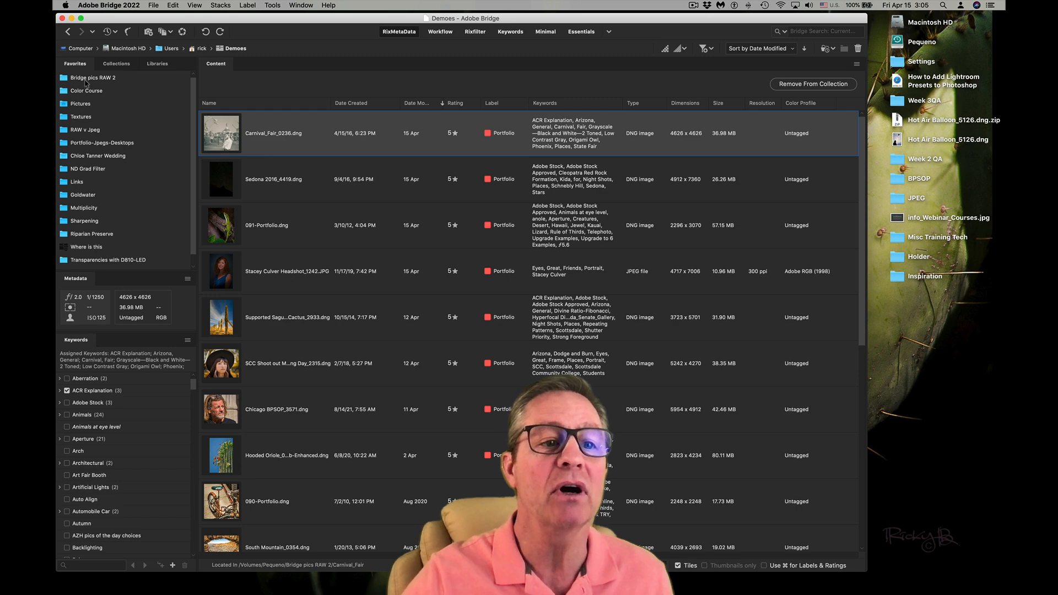
left_click(86, 79)
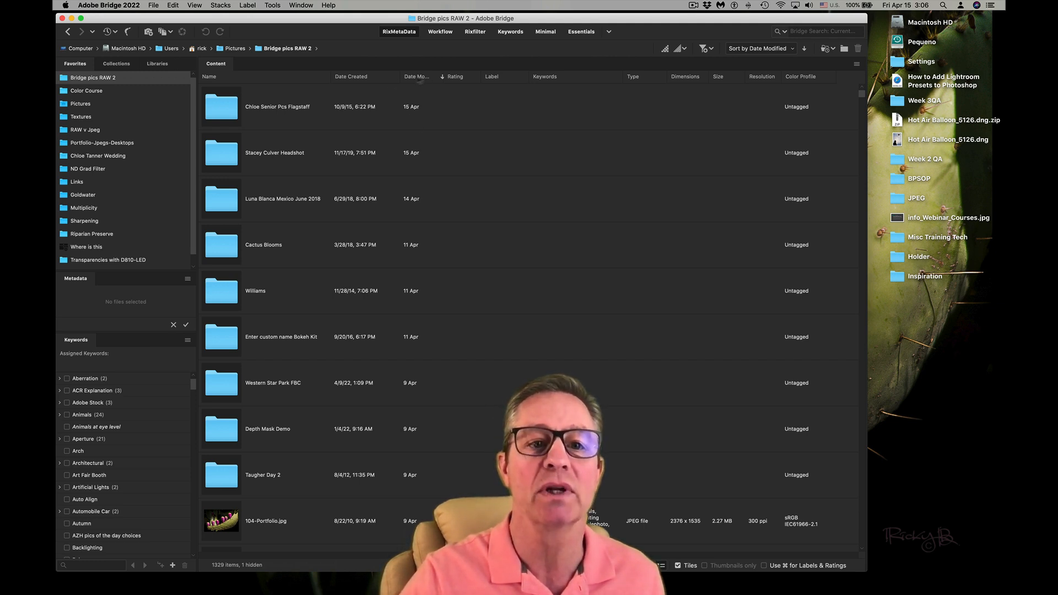
left_click(349, 79)
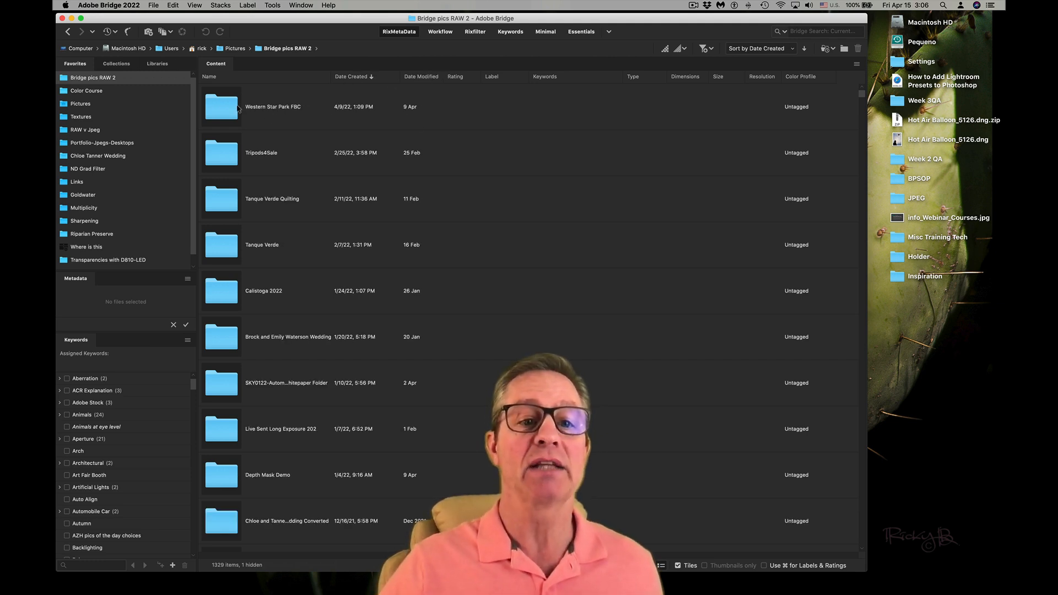
double_click(221, 148)
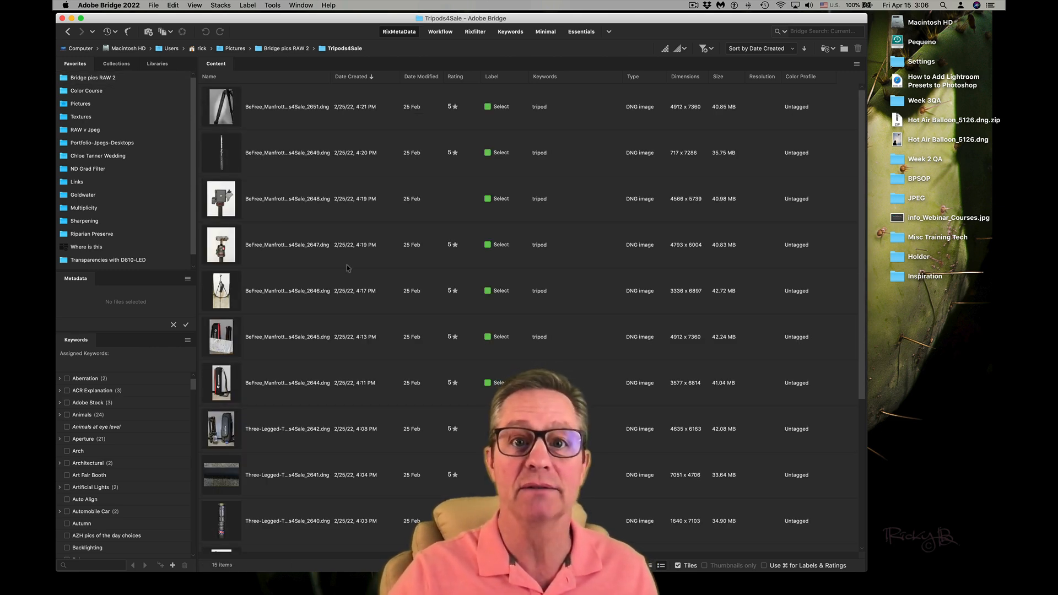
Apply the A Good Job develop setting to all the images in the Tripods4Sale folder
left_click(347, 266)
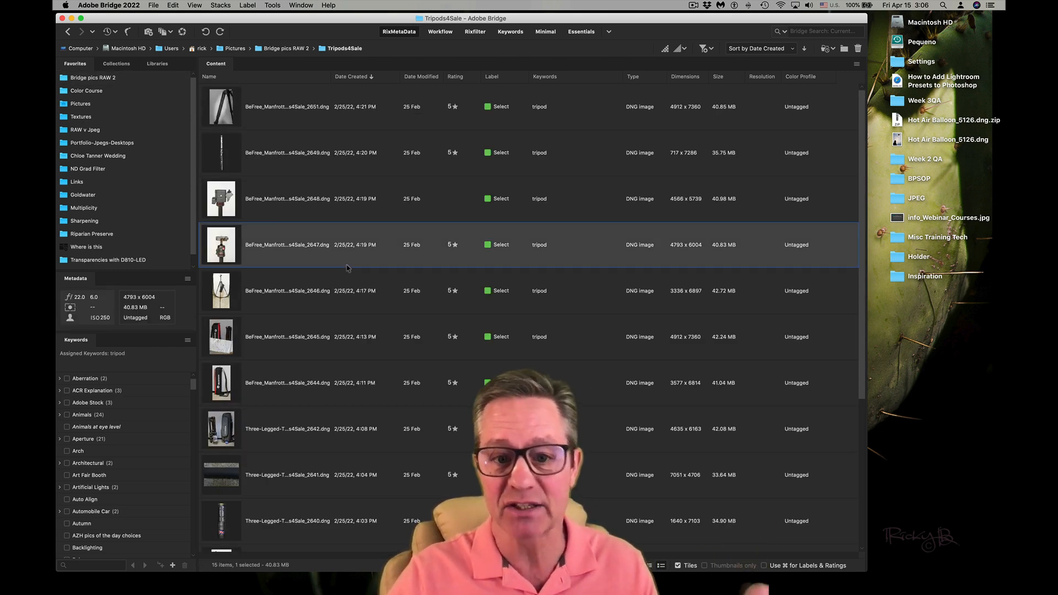
key("super+a")
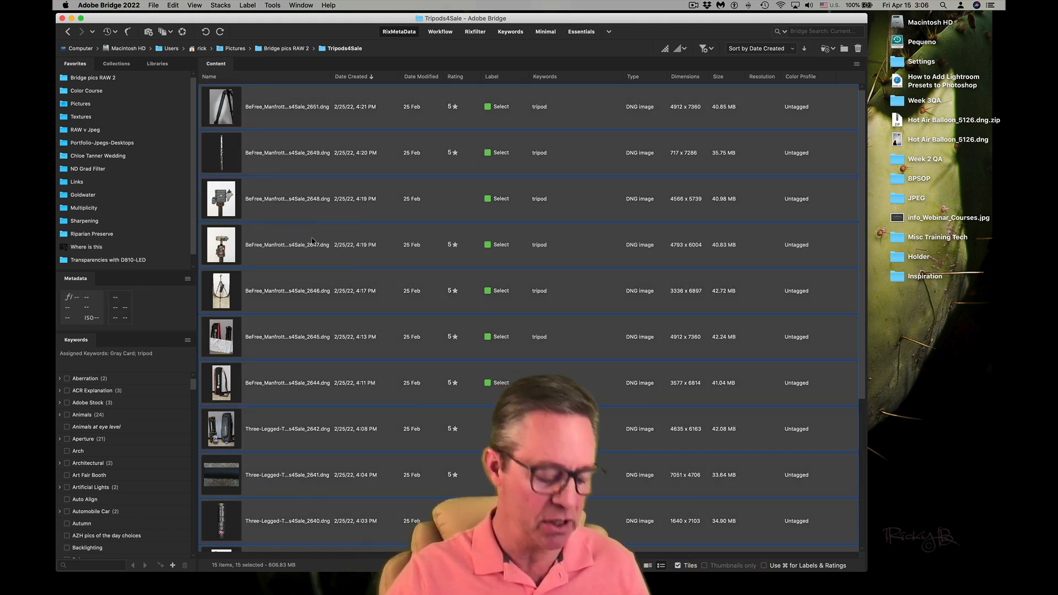
right_click(239, 210)
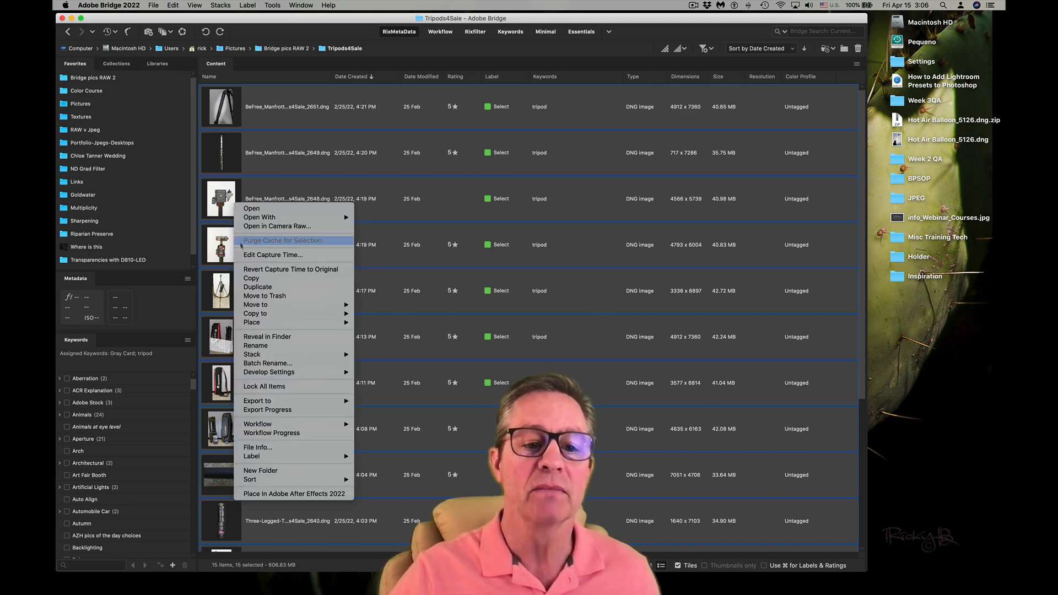
mouse_move(258, 372)
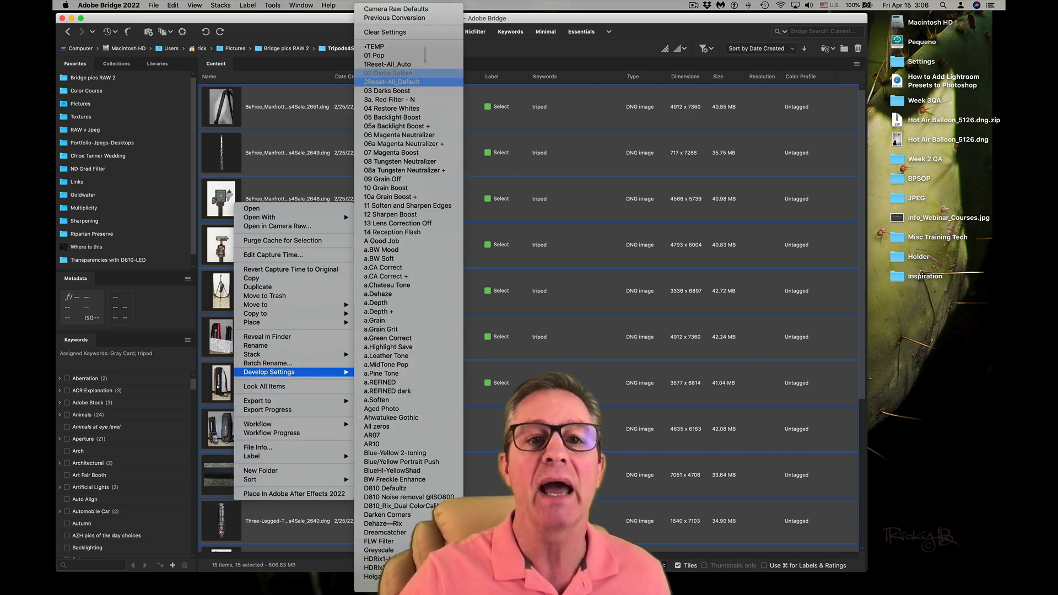
left_click(386, 240)
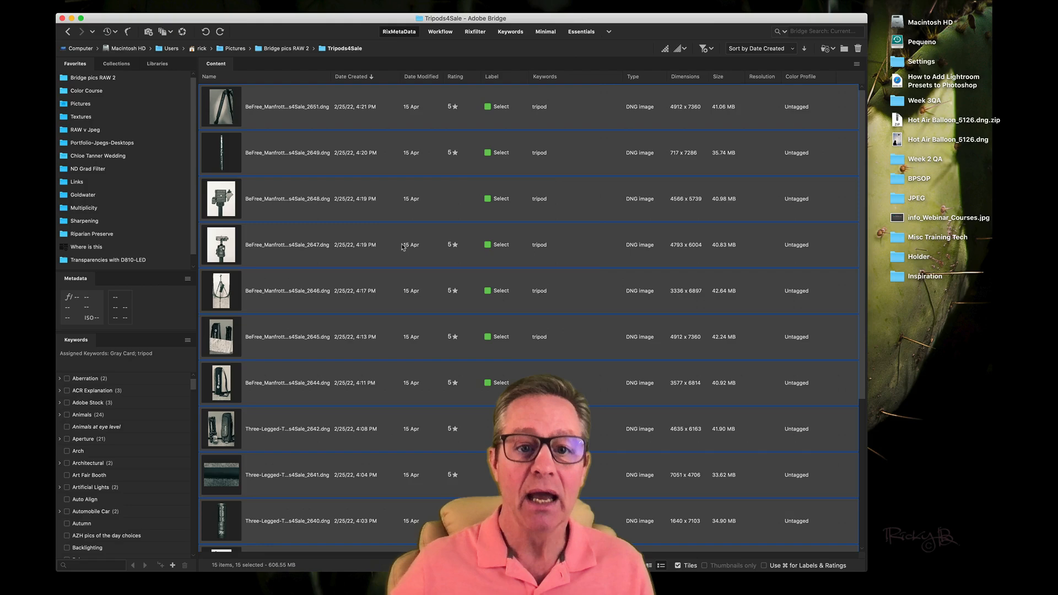
Examine the processed tripod images one after another in full-screen preview
key("space")
key("Right")
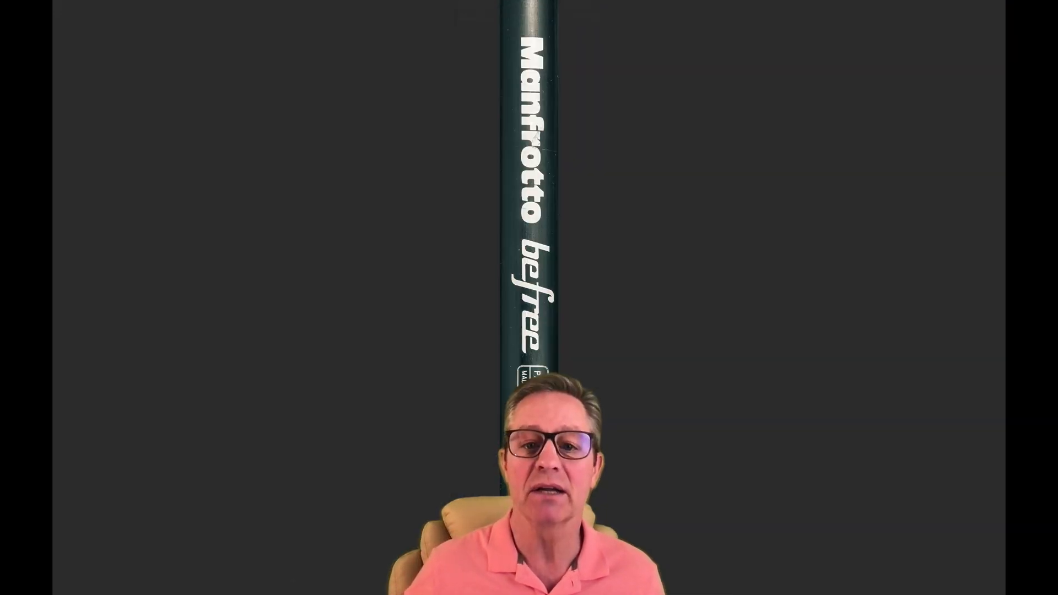
key("Right")
key("Right")
key("Right")
key("Right")
key("Right")
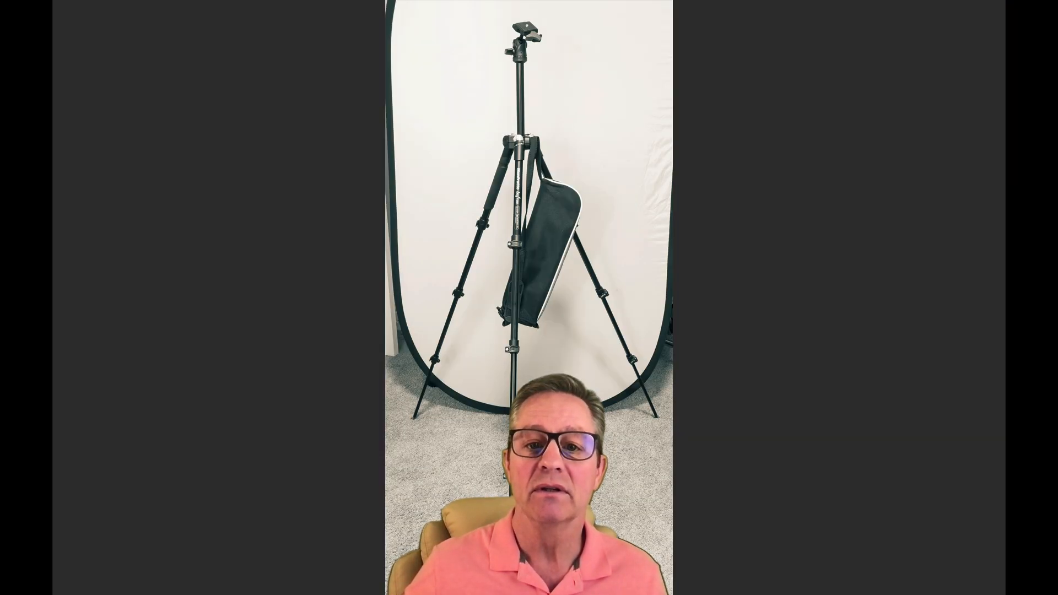
key("Right")
key("Right")
key("Right")
key("Right")
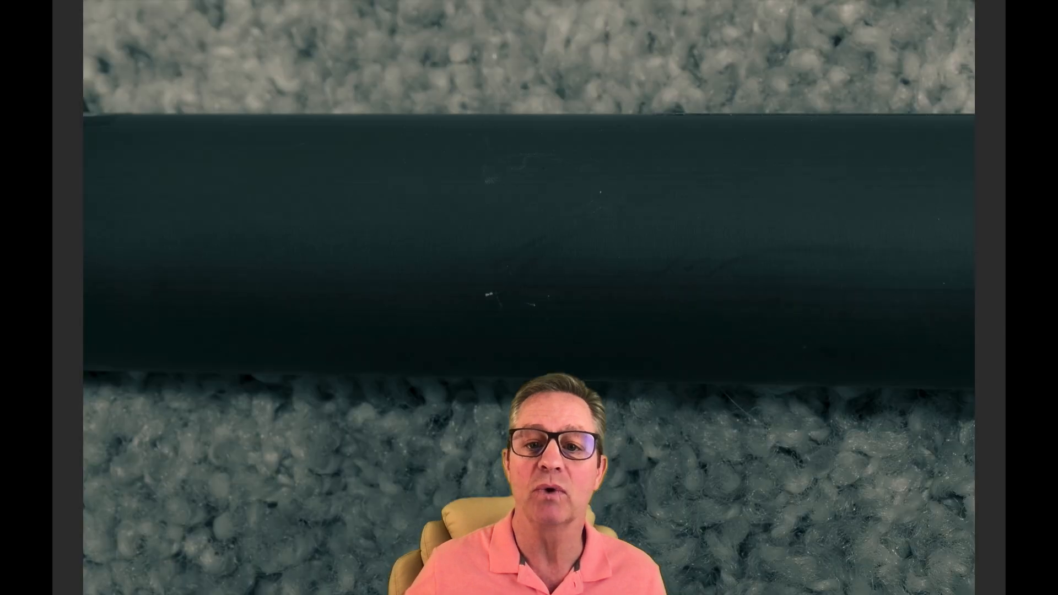
key("Right")
key("Right")
key("Right")
key("Right")
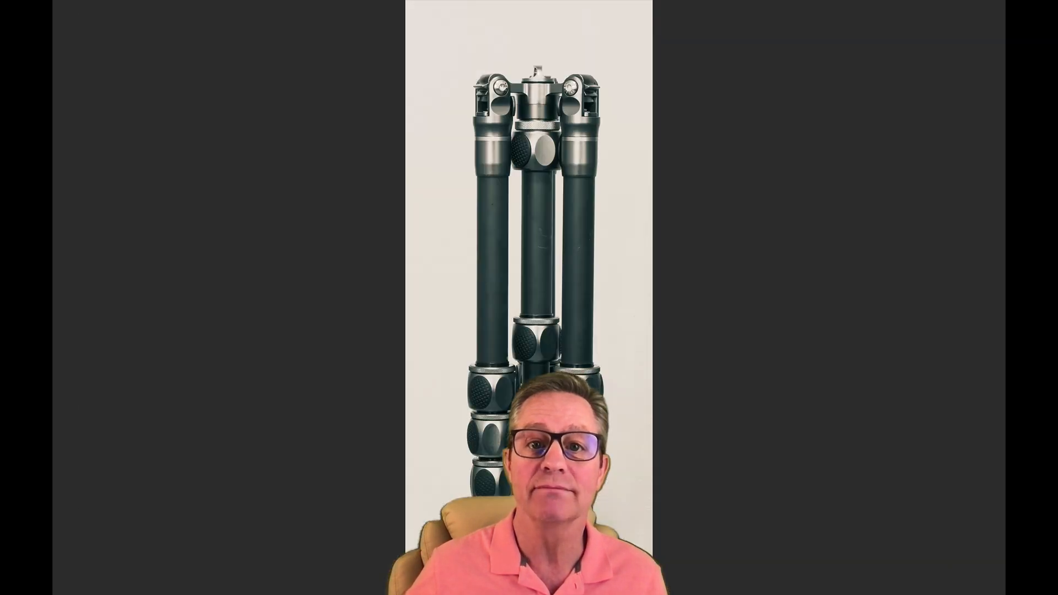
key("Right")
key("Right")
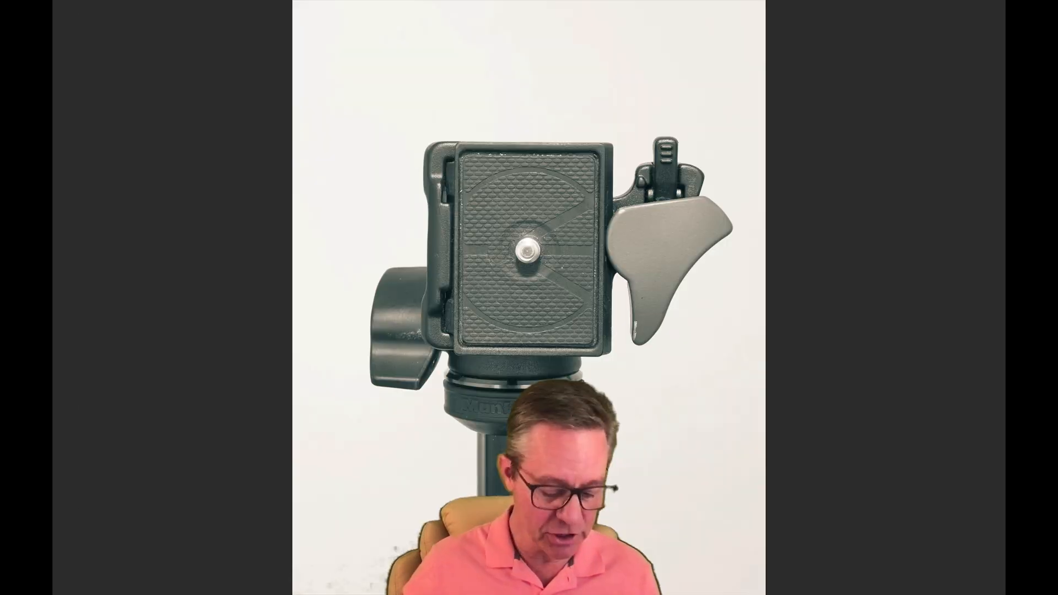
key("Escape")
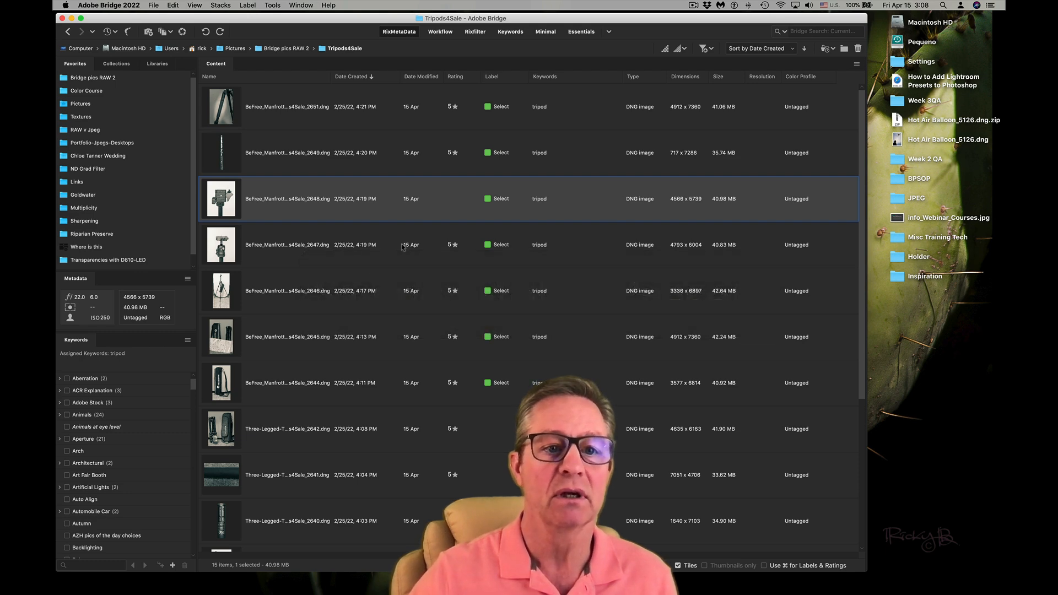
Open BeFree_Manfrotto_Tripods4Sale_2648.dng in Camera Raw and grade its highlights toward magenta, midtones toward teal and shadows toward a stronger blue
left_click(153, 5)
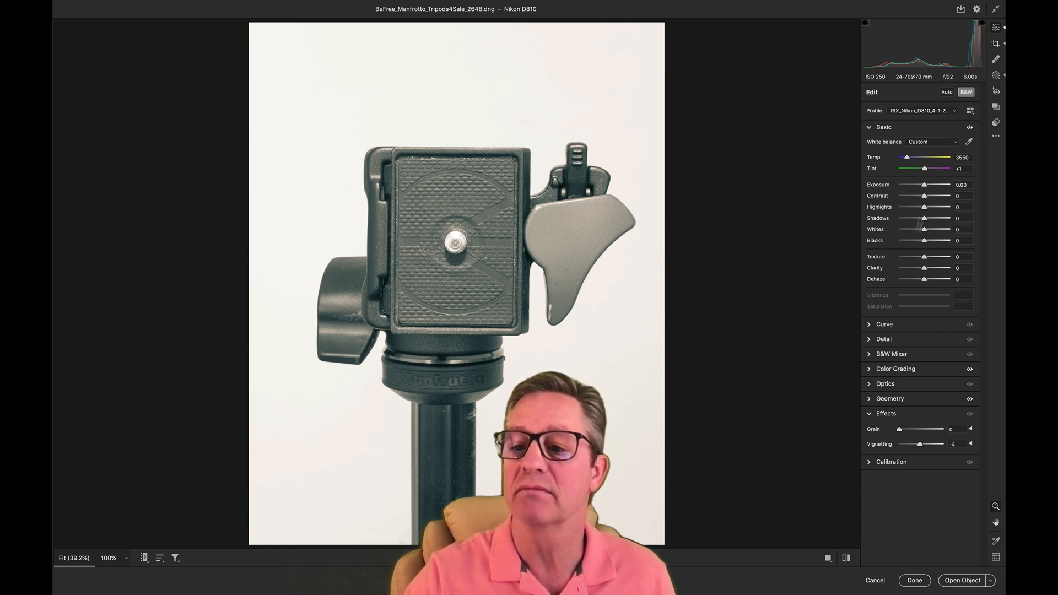
left_click(869, 369)
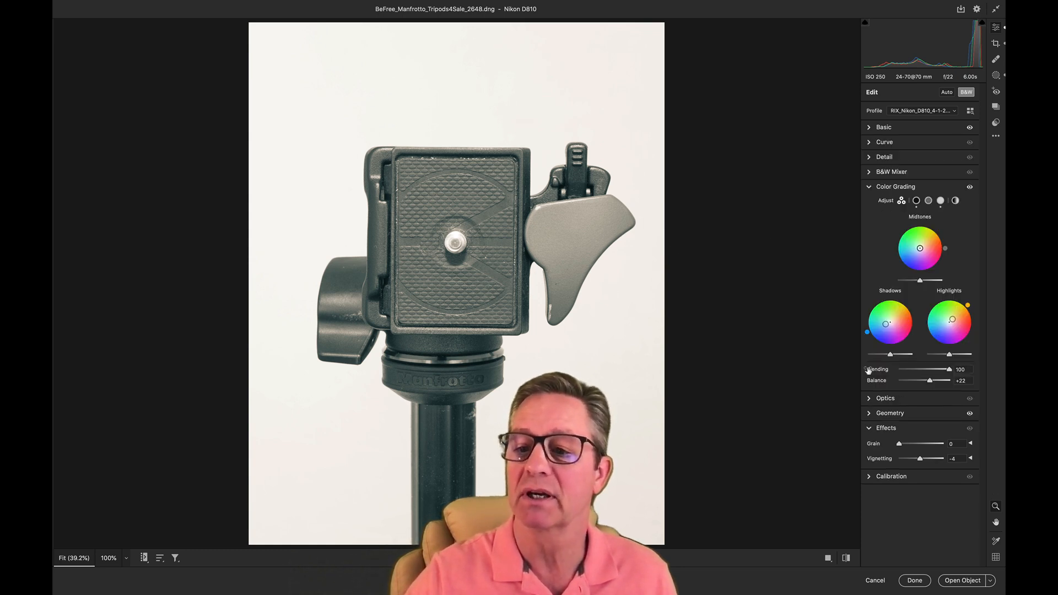
left_click_drag(953, 320, 953, 329)
left_click_drag(919, 248, 909, 248)
left_click_drag(886, 324, 880, 326)
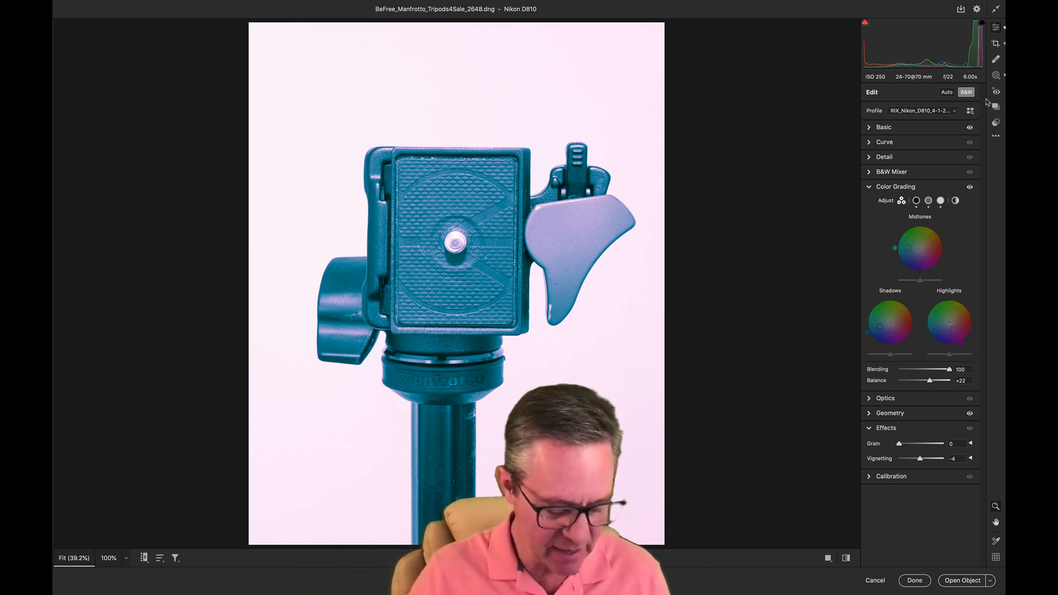
Create a preset named Blueish Purple in the User Presets group with all settings included
key("super+shift+p")
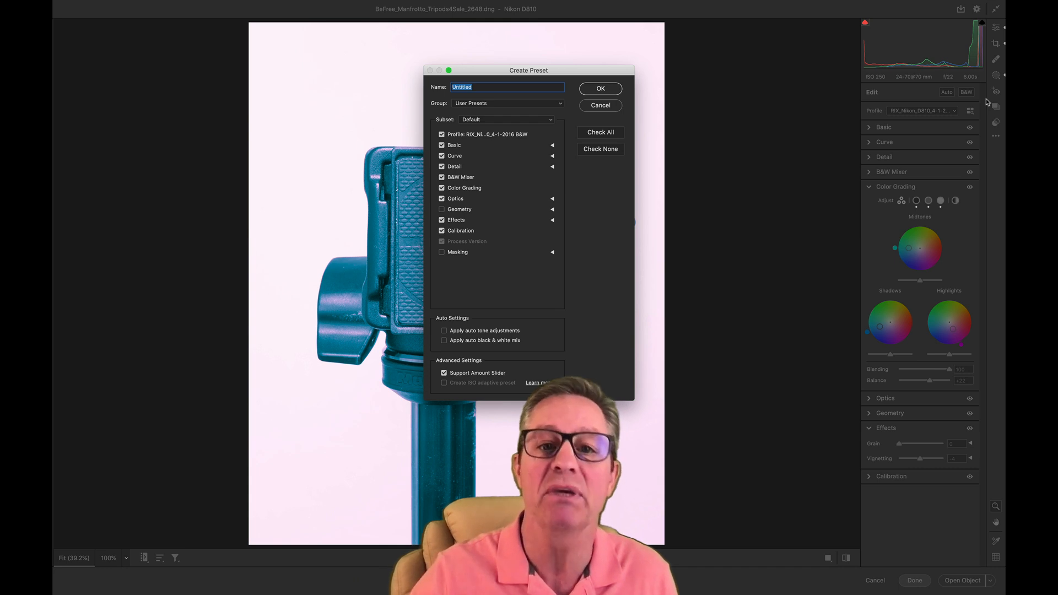
type("Blu")
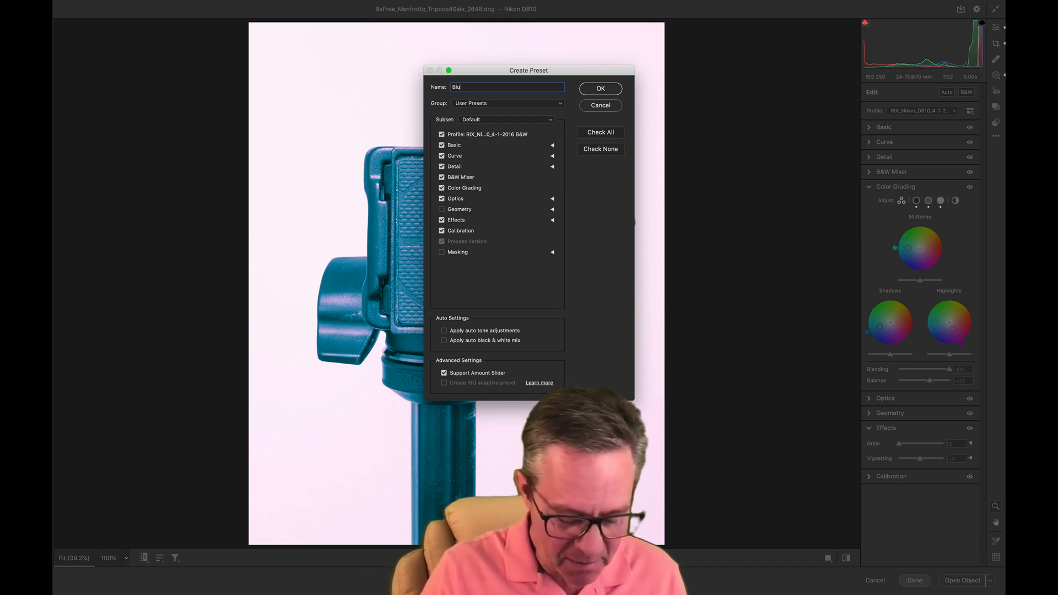
type("eish Purple")
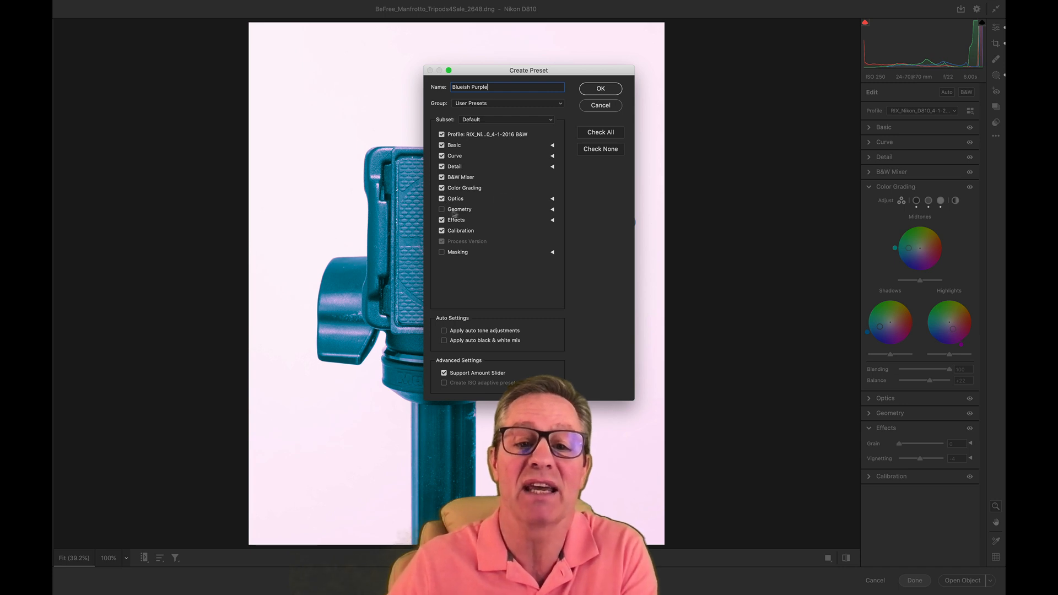
left_click(597, 134)
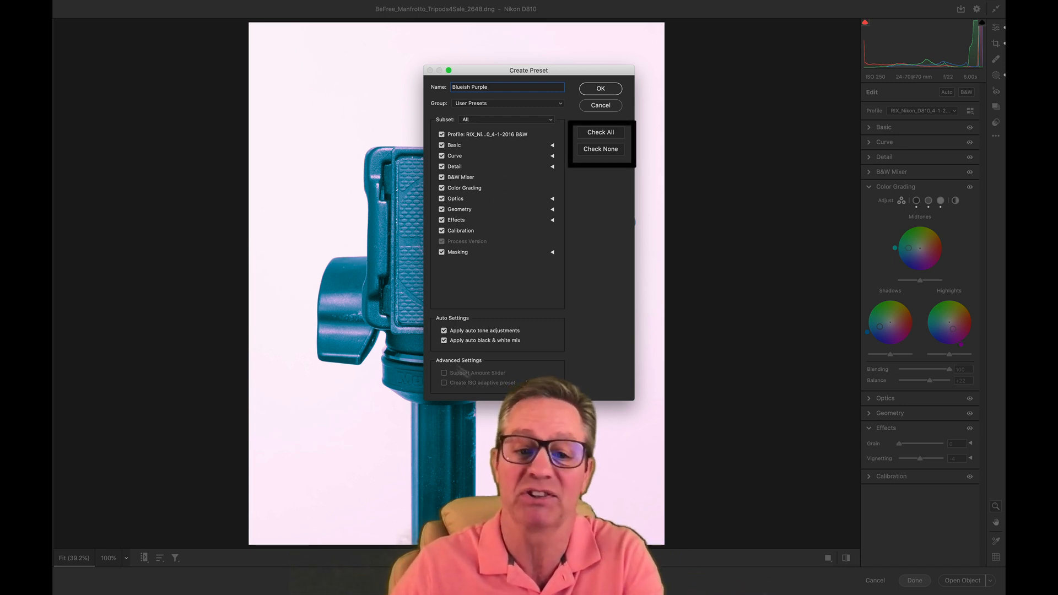
left_click(601, 89)
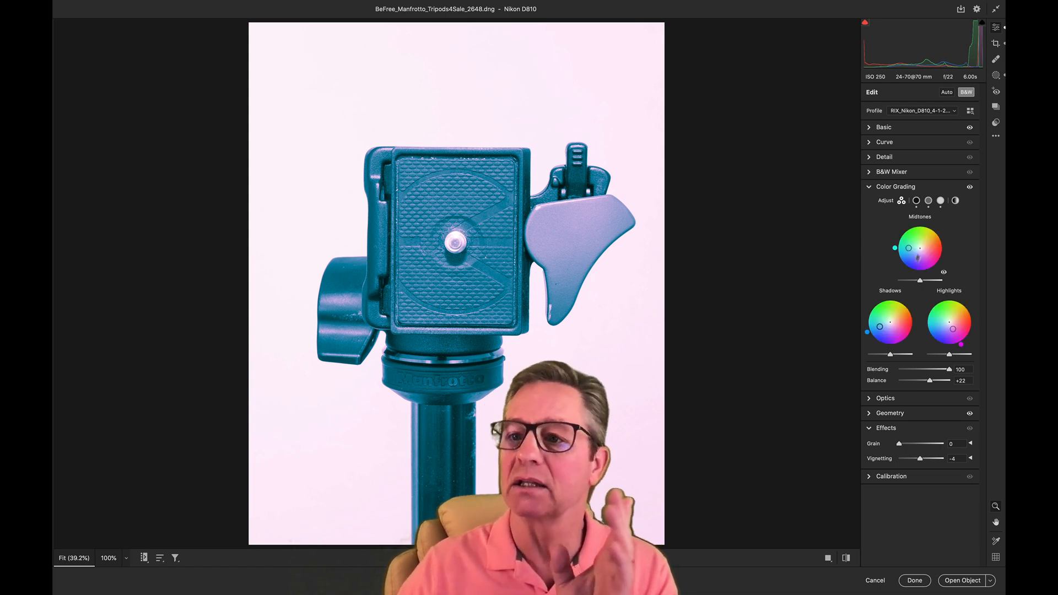
Mark the Blueish Purple user preset as a favorite and accept the Camera Raw edits
left_click(996, 122)
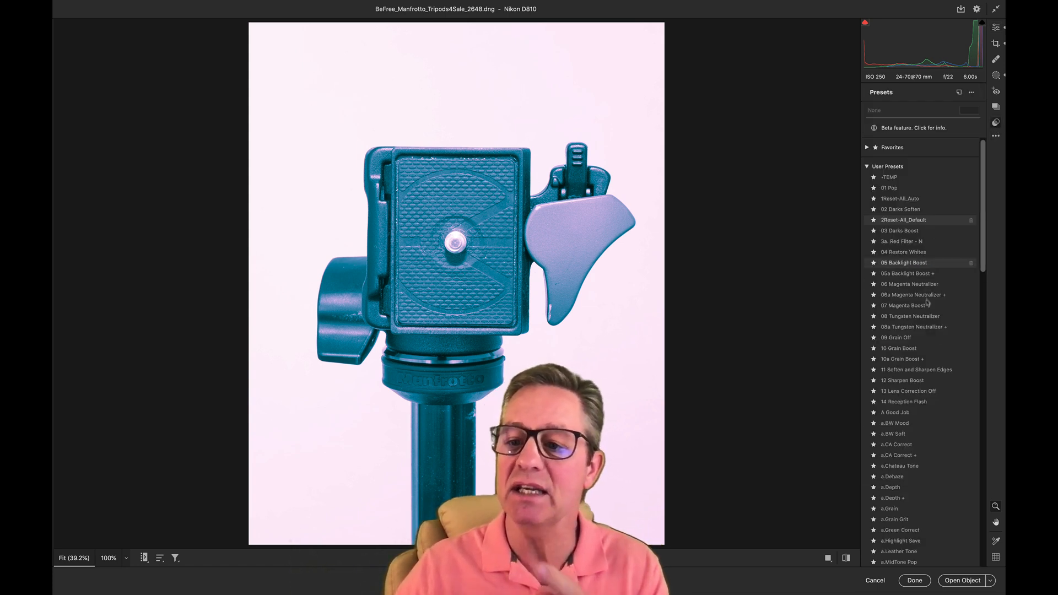
scroll(928, 315, "down", 10)
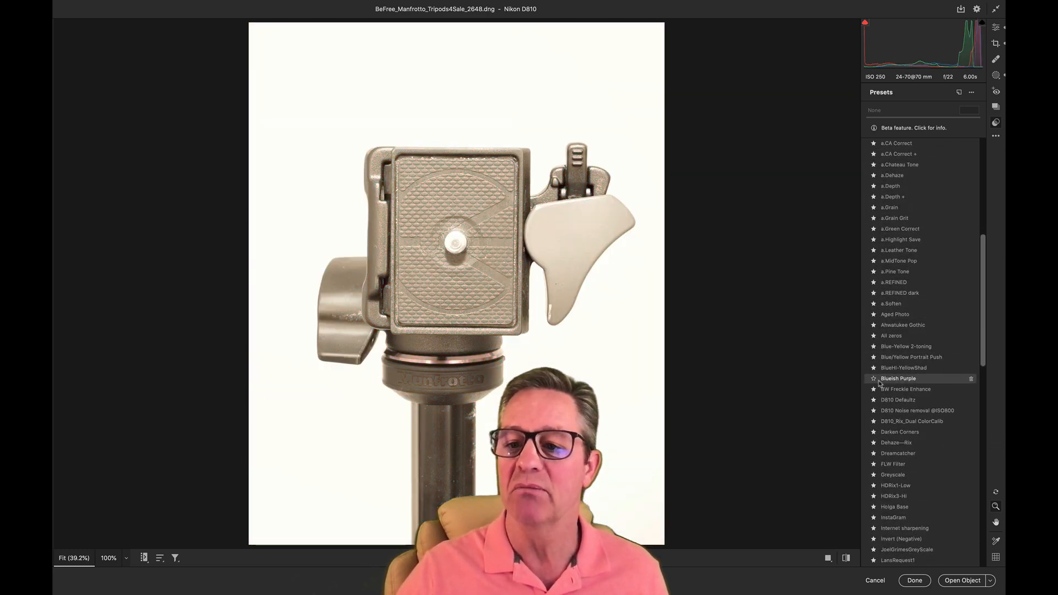
left_click(895, 378)
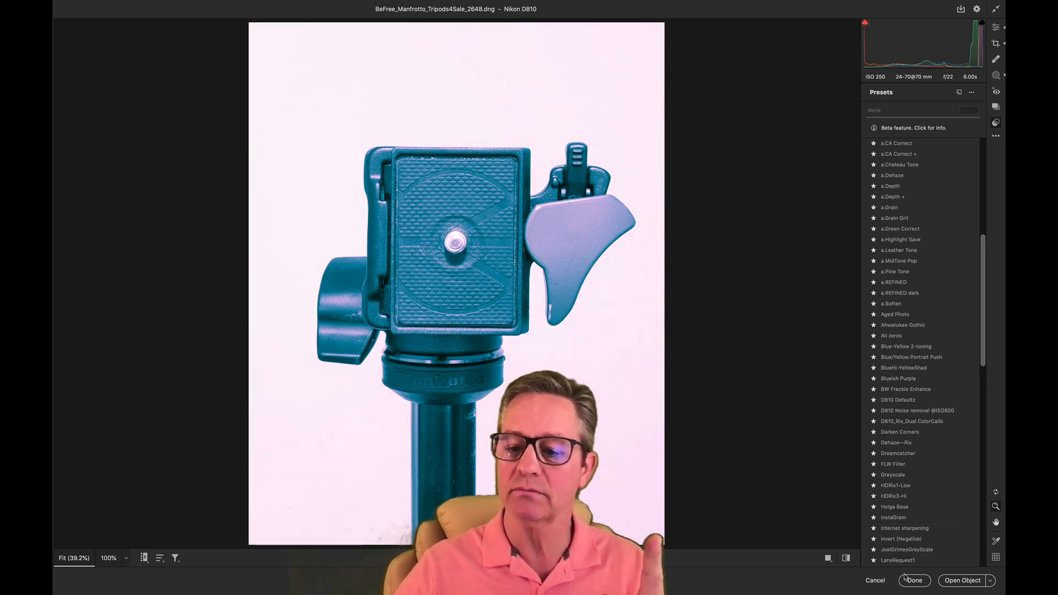
left_click(905, 579)
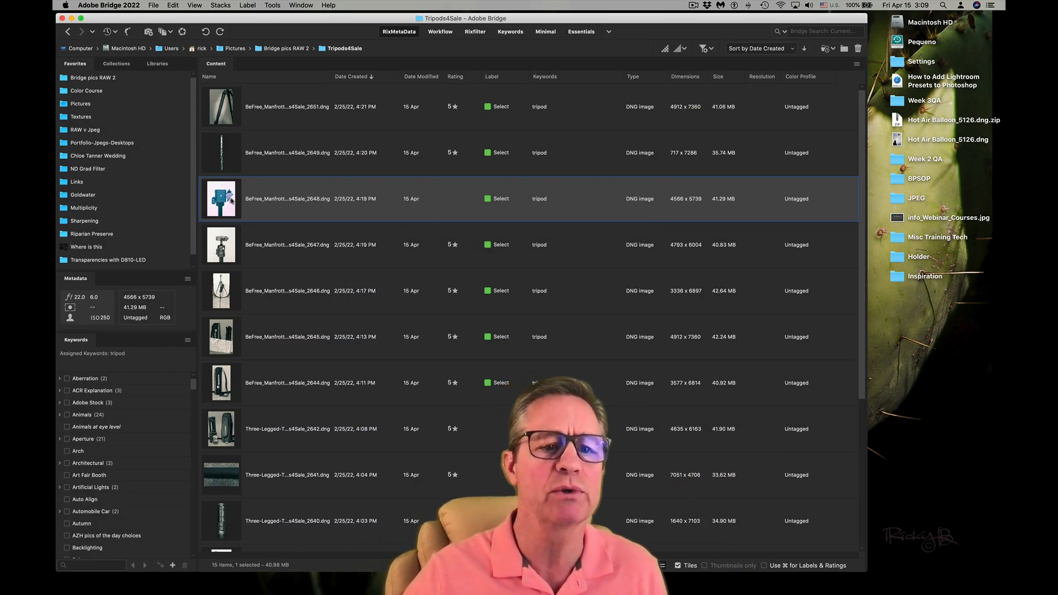
Select all the tripod images in the folder and review the develop presets available for them
key("super+a")
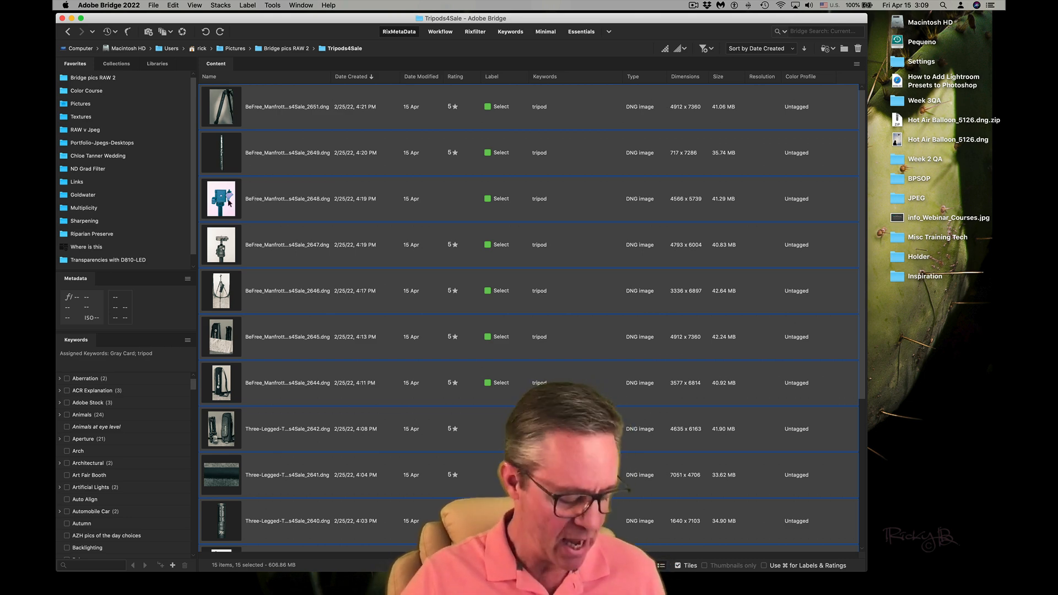
right_click(230, 202)
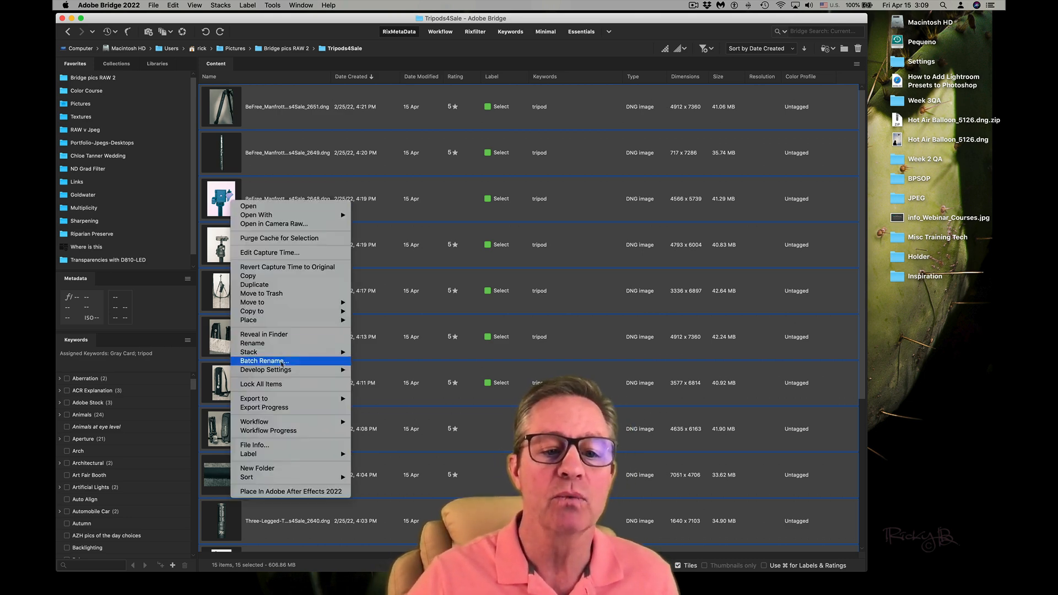
mouse_move(282, 374)
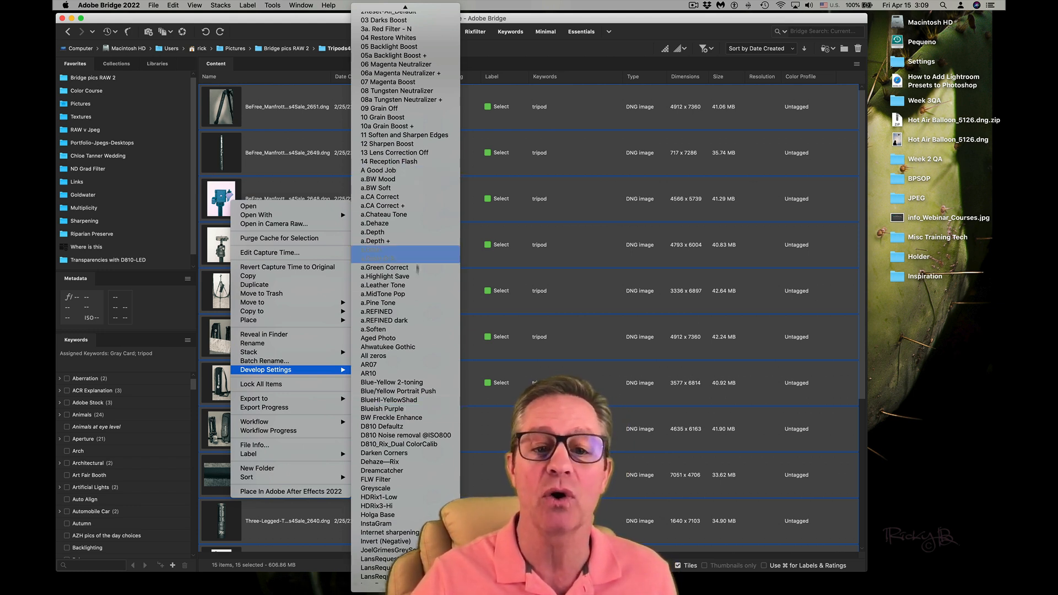
left_click(393, 463)
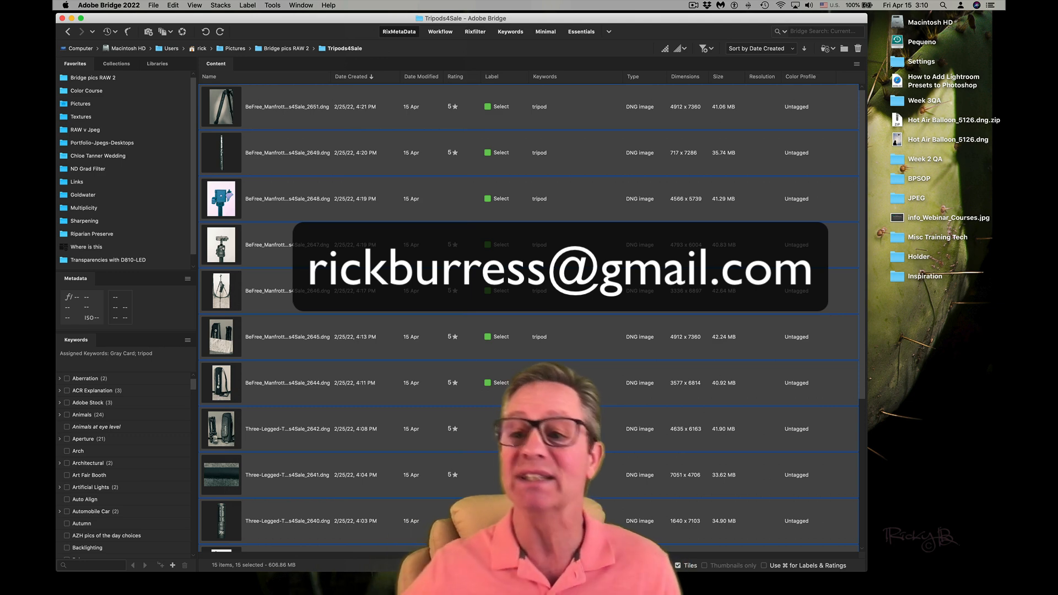
Switch to Finder, locate User Presets.zip in the BPSOP folder's Zips-Handouts subfolder, and close the folder window
left_click(898, 179)
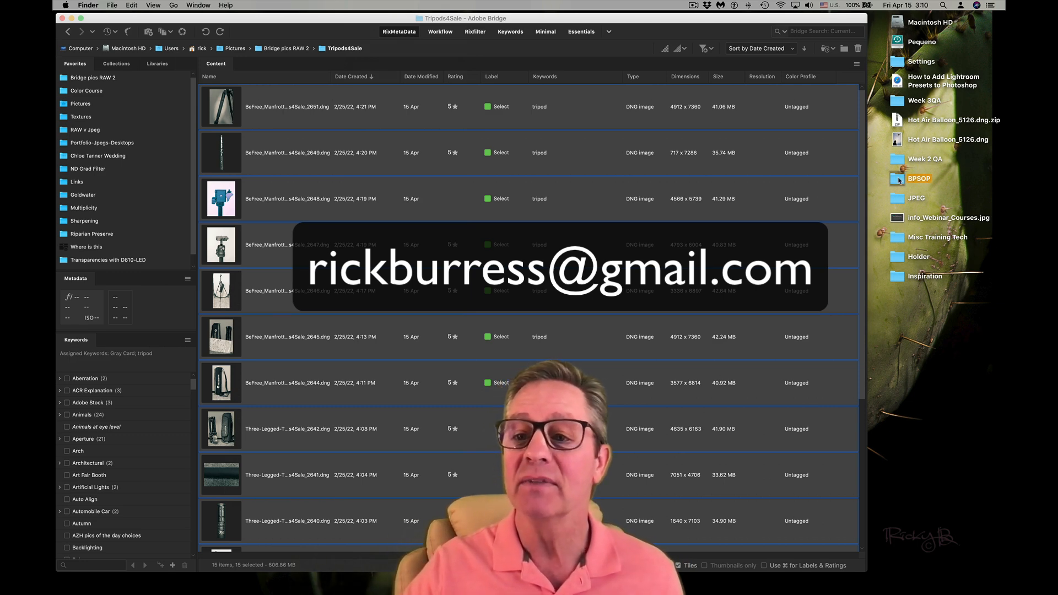
double_click(898, 179)
left_click_drag(499, 33, 644, 66)
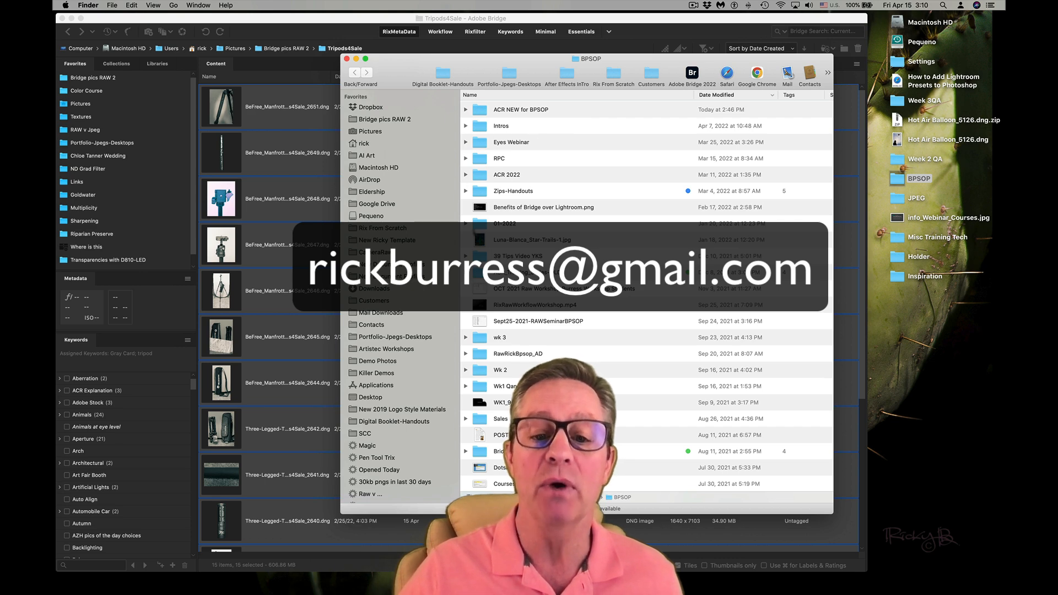
left_click(482, 191)
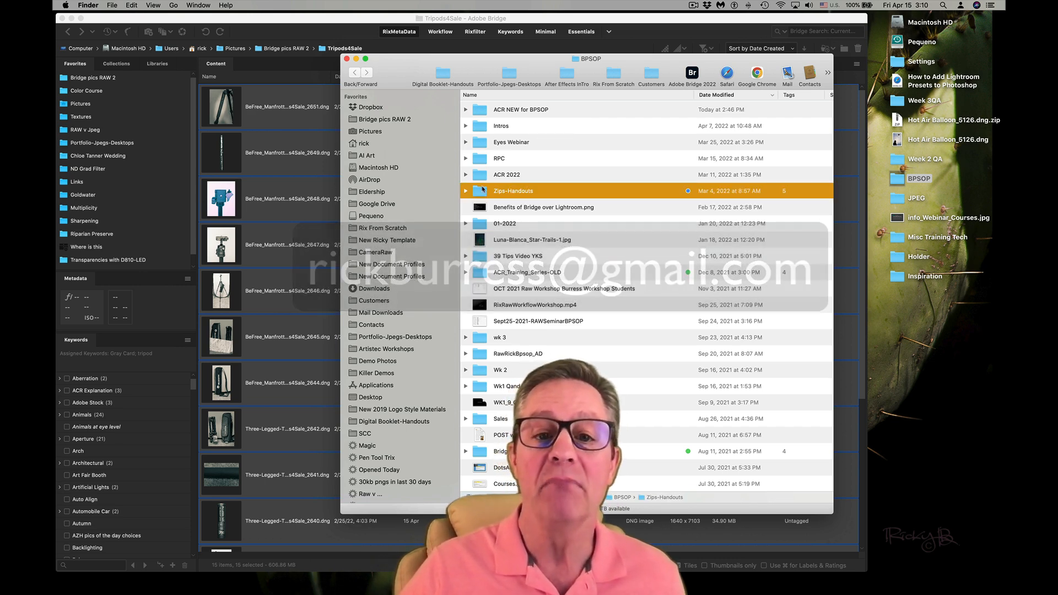
double_click(482, 192)
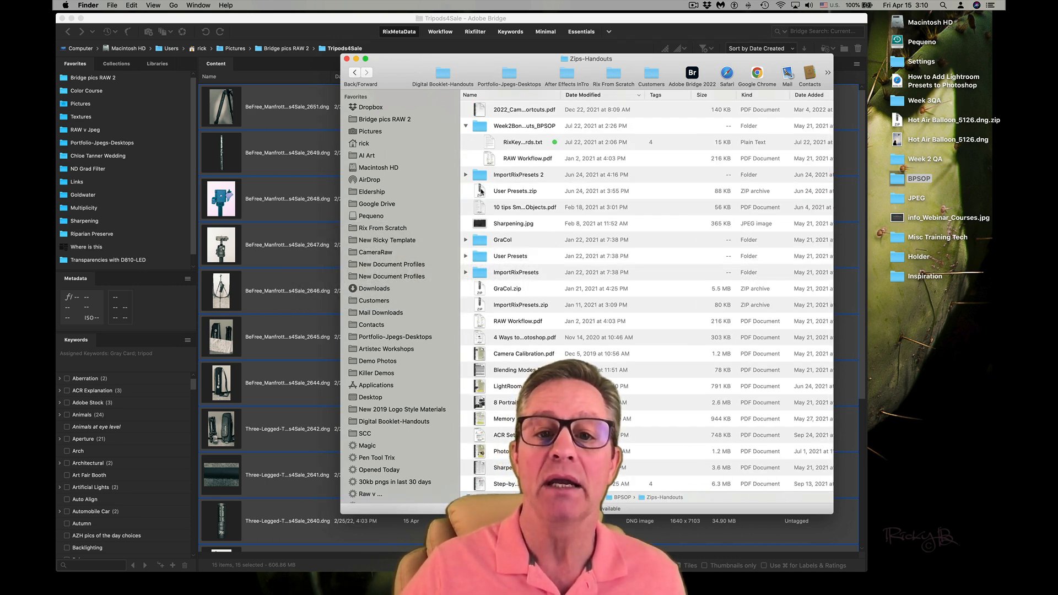
left_click(481, 191)
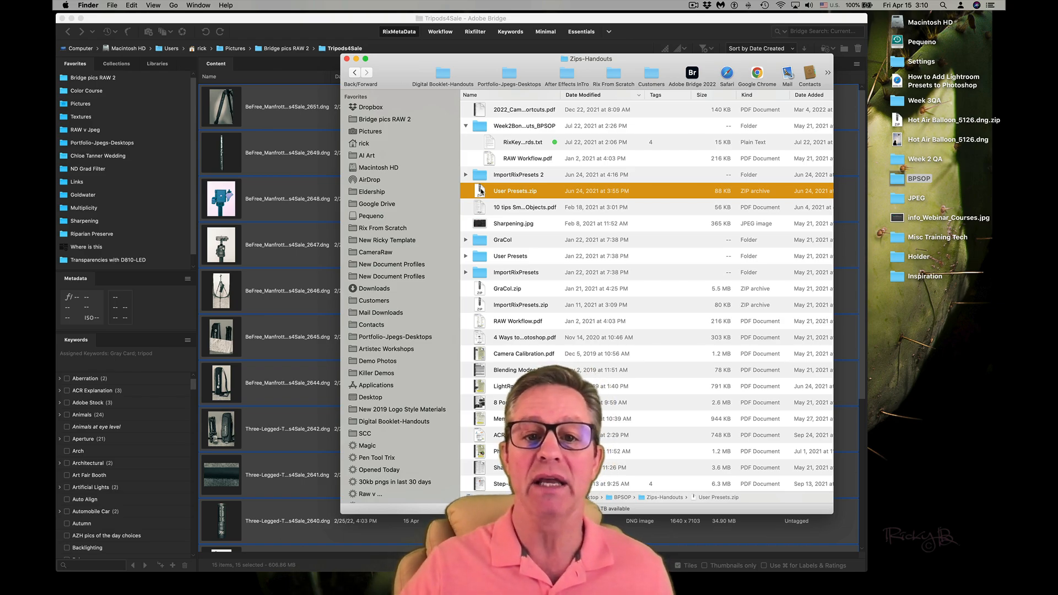
scroll(482, 192, "up", 2)
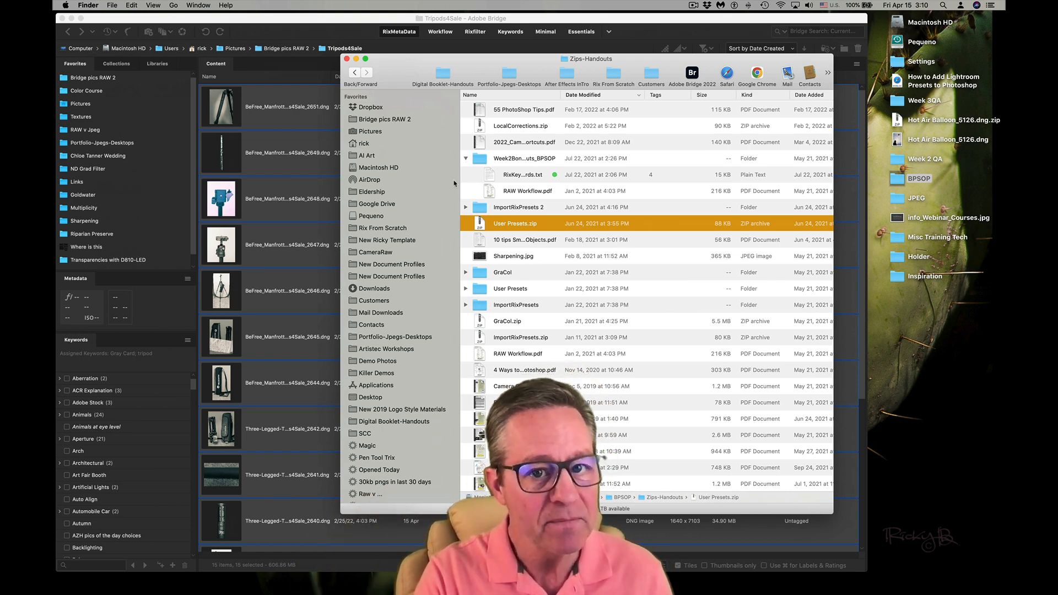
key("super+w")
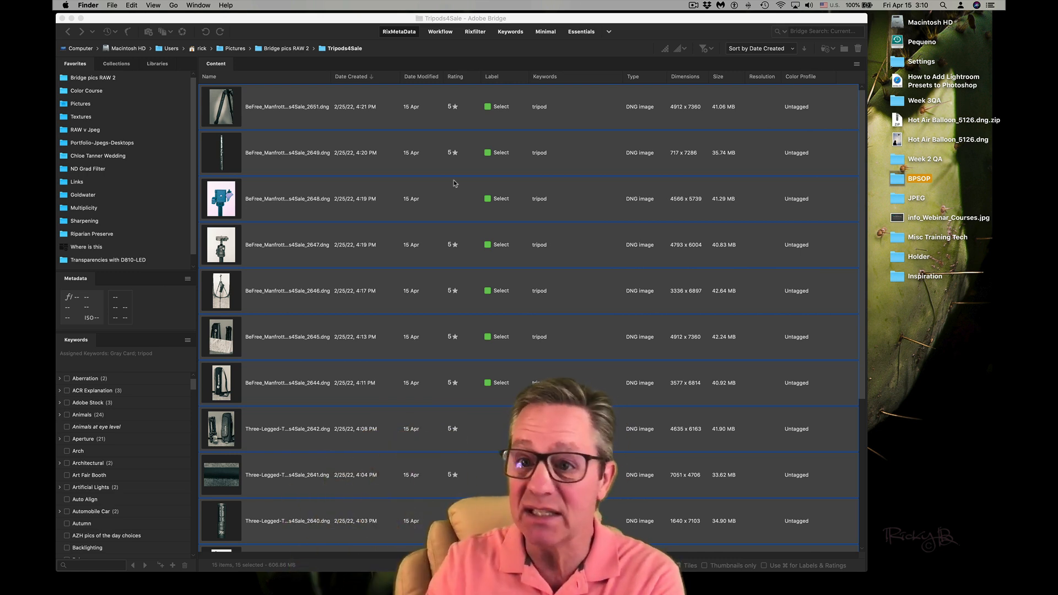
Return to Adobe Bridge, open all the selected tripod images in Camera Raw, and view the user presets
left_click(503, 23)
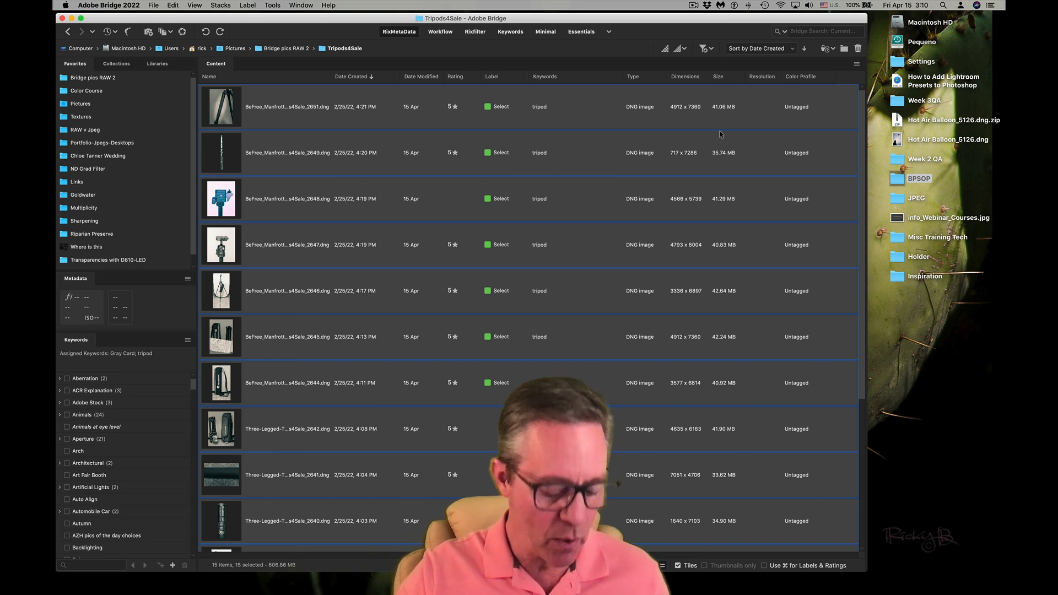
key("super+r")
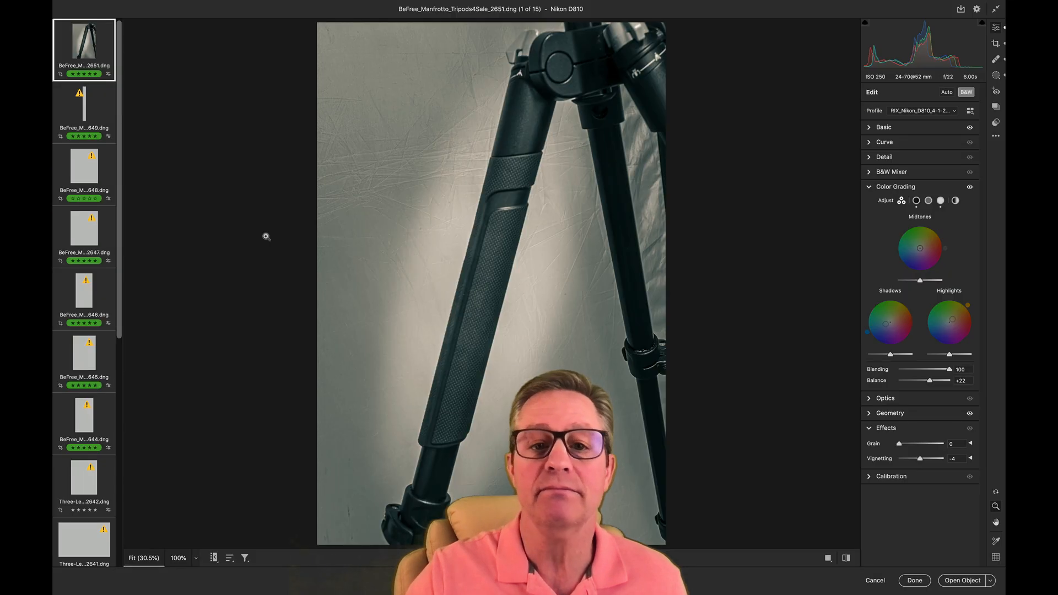
left_click(997, 125)
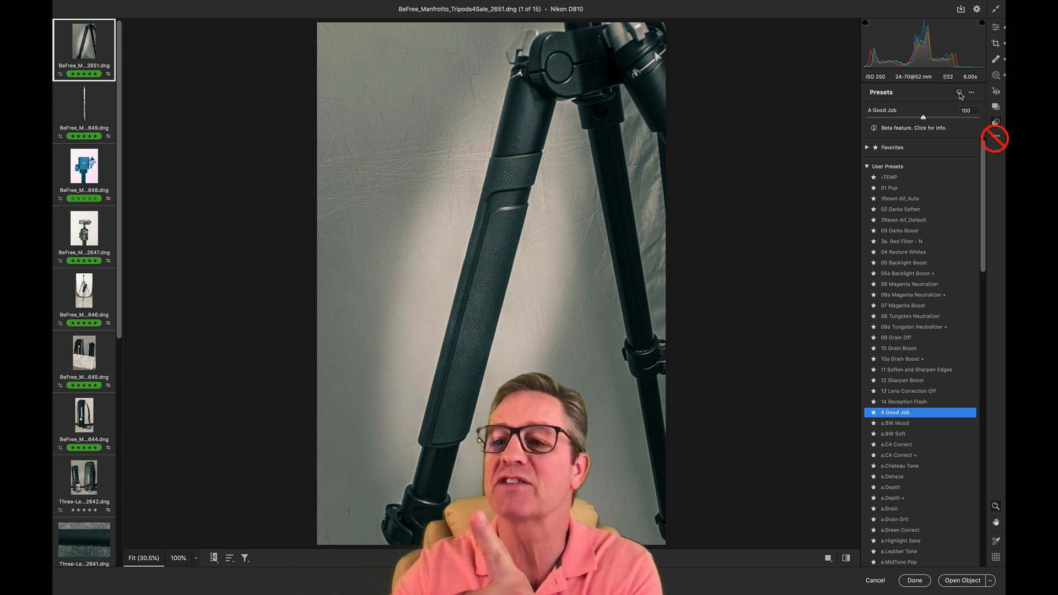
left_click(997, 138)
left_click(997, 139)
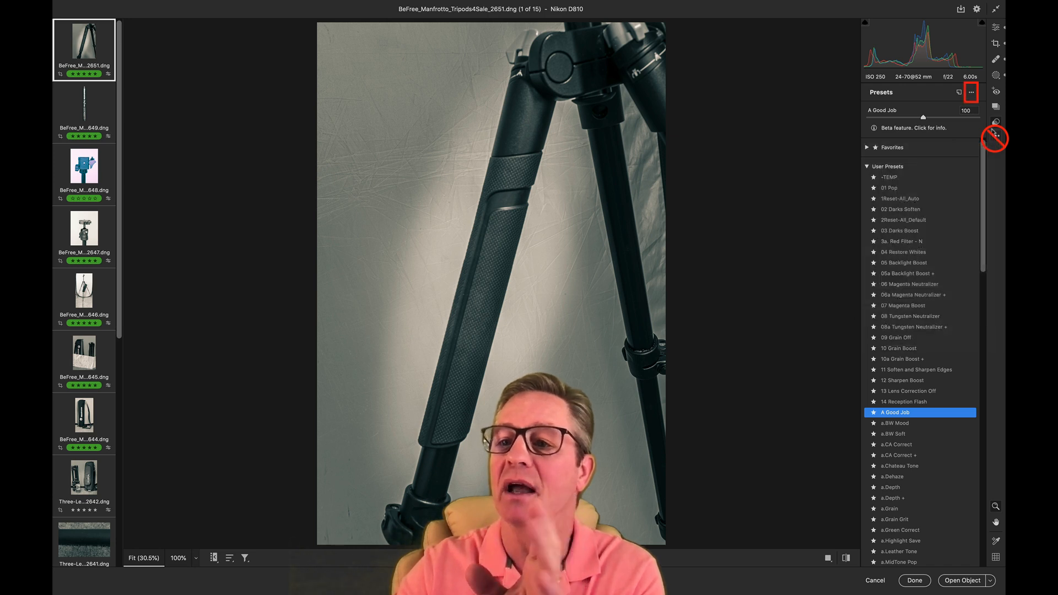
Start importing profiles and presets, choose ImportRixPresets.zip from Zips-Handouts, and cancel the import
left_click(972, 94)
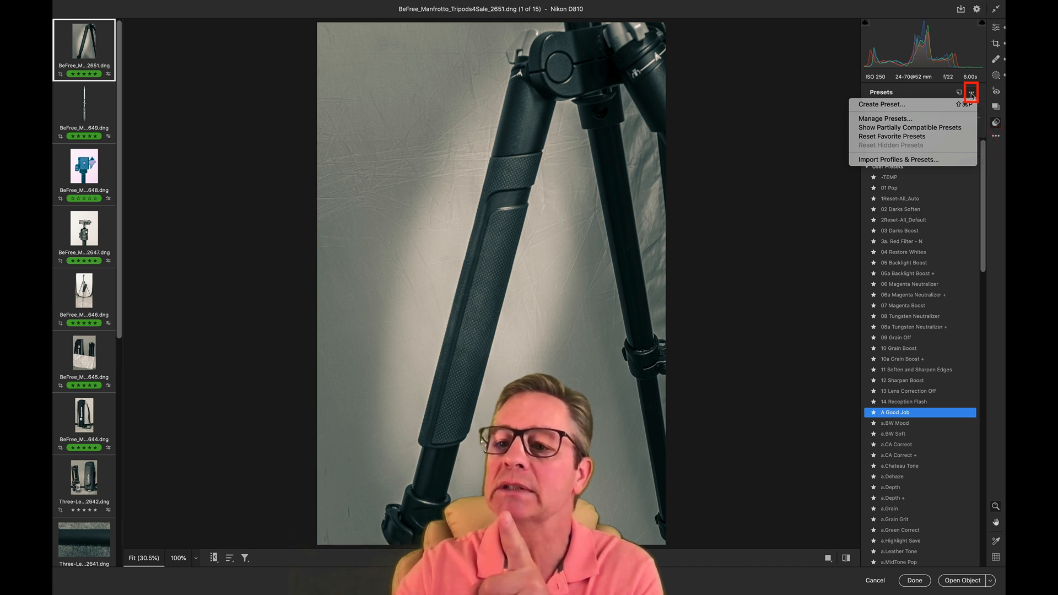
left_click(902, 161)
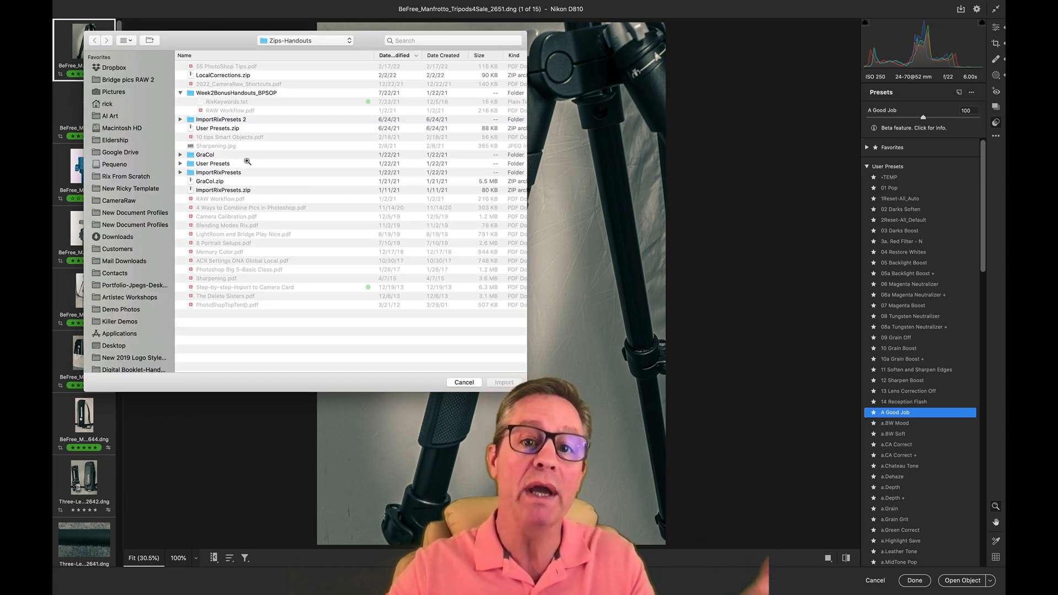
left_click(236, 191)
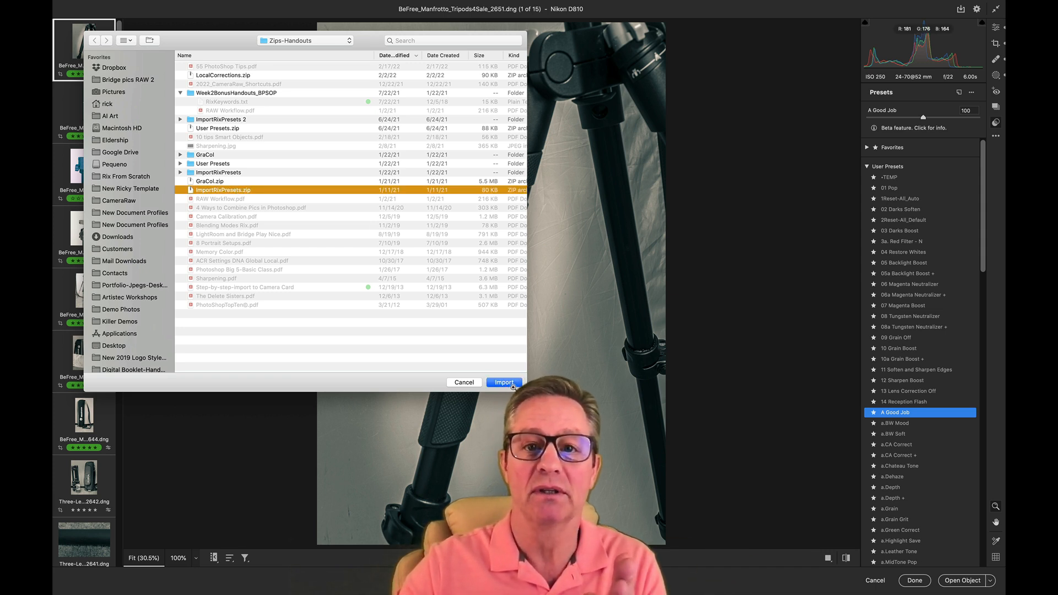
left_click(464, 386)
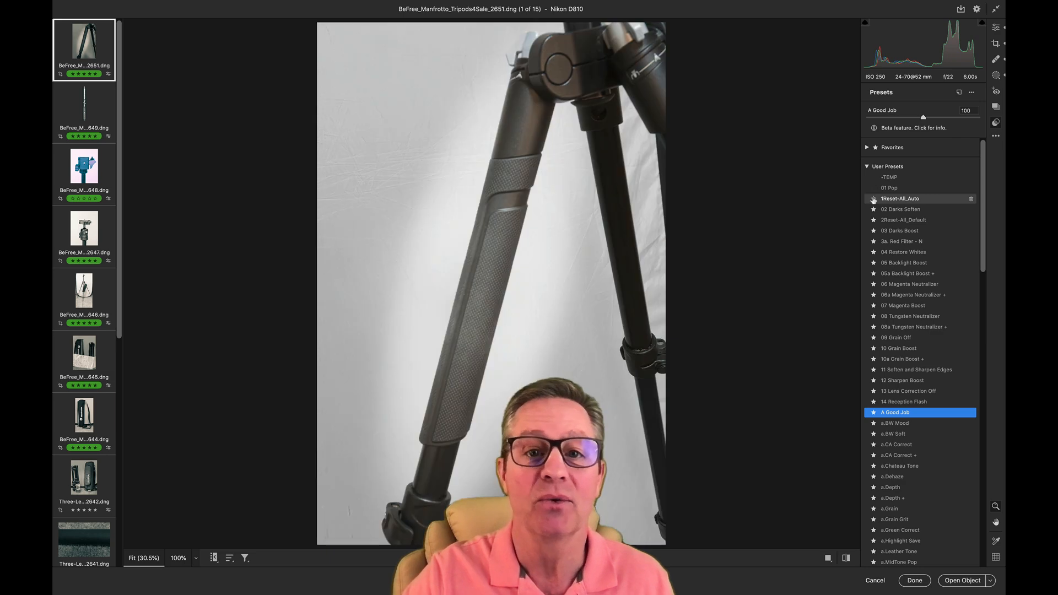
Remove the user presets 3a. Red Filter - N, 04 Restore Whites and 05 Backlight Boost from the favorites
left_click(874, 231)
left_click(873, 242)
left_click(874, 252)
left_click(874, 263)
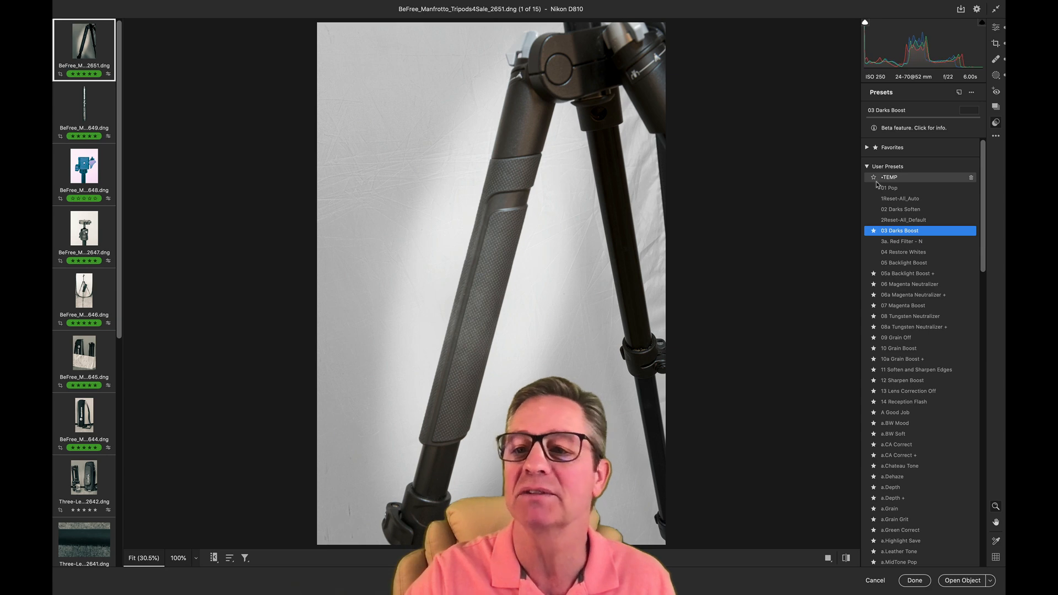
Mark the unstarred user presets from TEMP through 05 Backlight Boost as favorites again and leave Camera Raw without saving edits
left_click(874, 178)
left_click(874, 188)
left_click(874, 198)
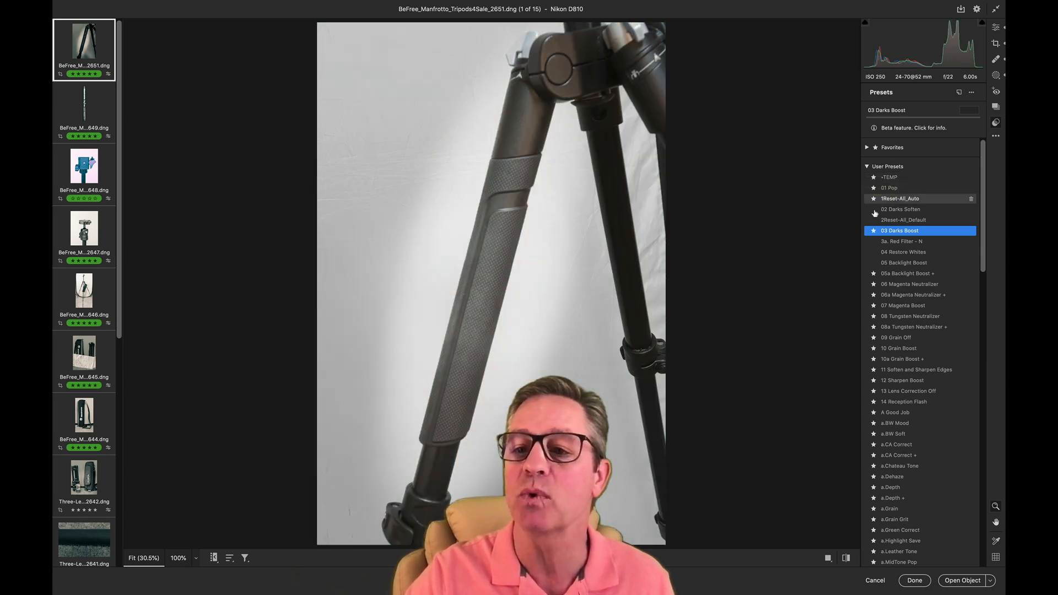
left_click(873, 210)
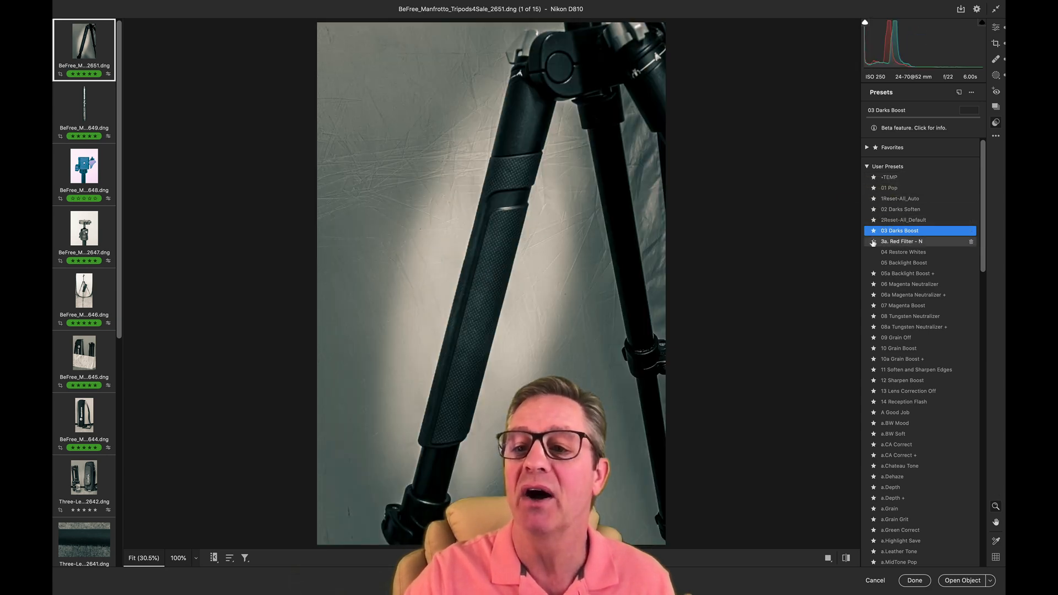
left_click(874, 242)
left_click(874, 252)
left_click(874, 263)
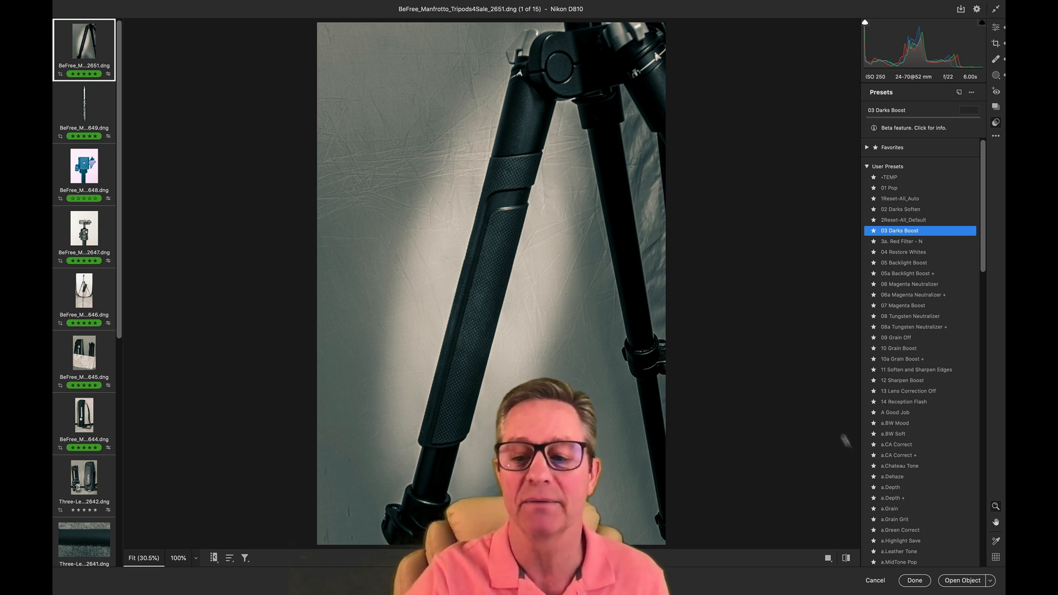
left_click(875, 580)
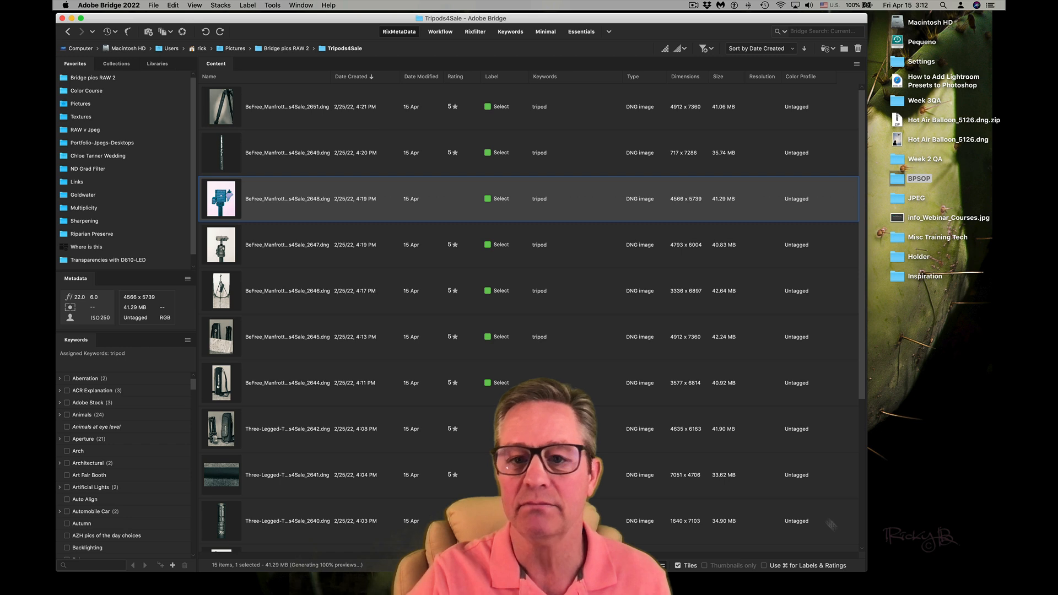
Select all the tripod images and clear their develop settings
left_click(326, 241)
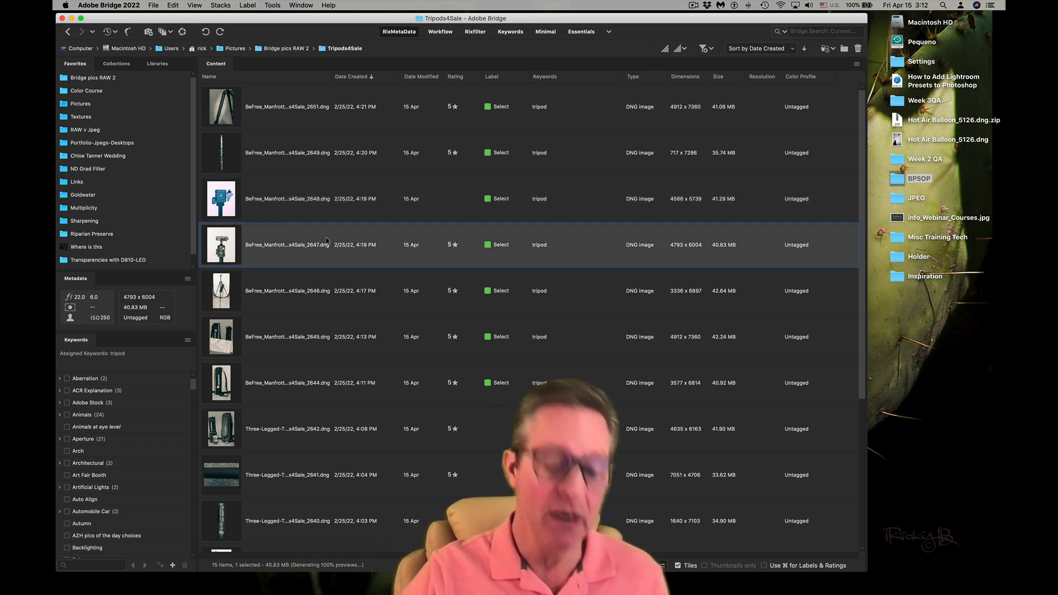
key("super+a")
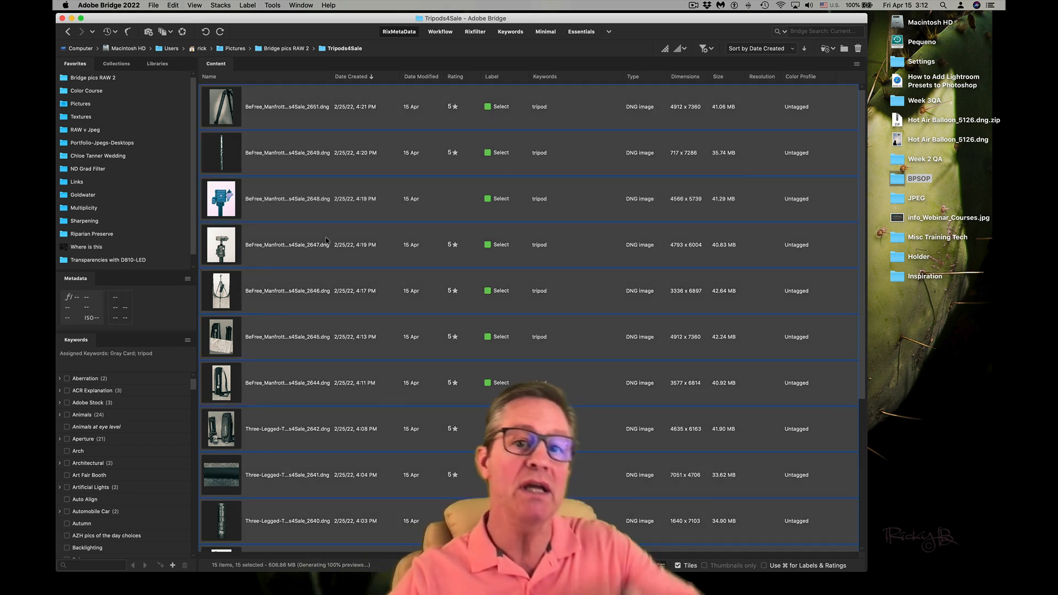
right_click(232, 204)
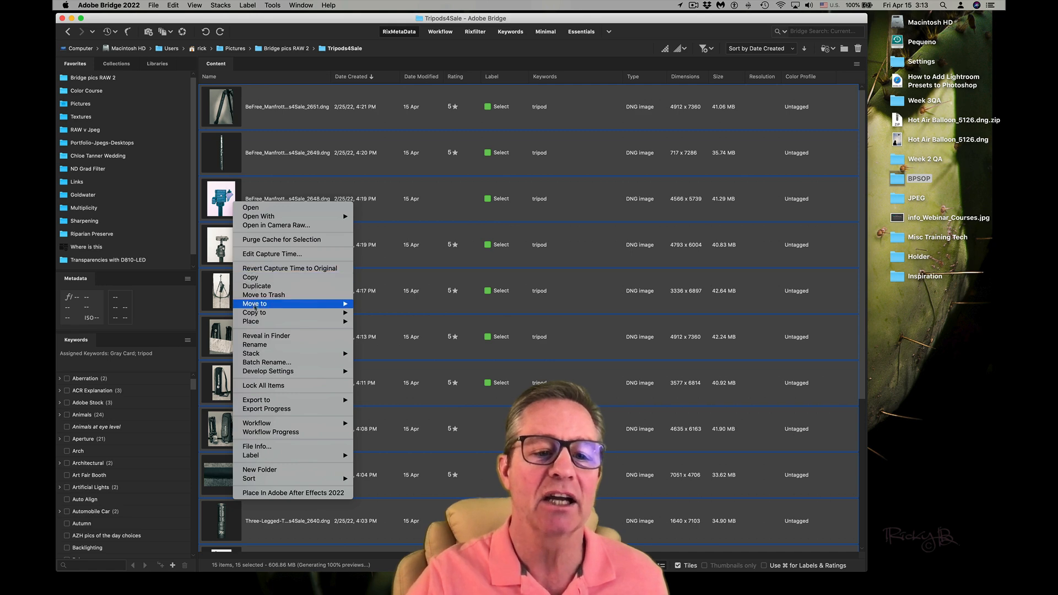
mouse_move(263, 373)
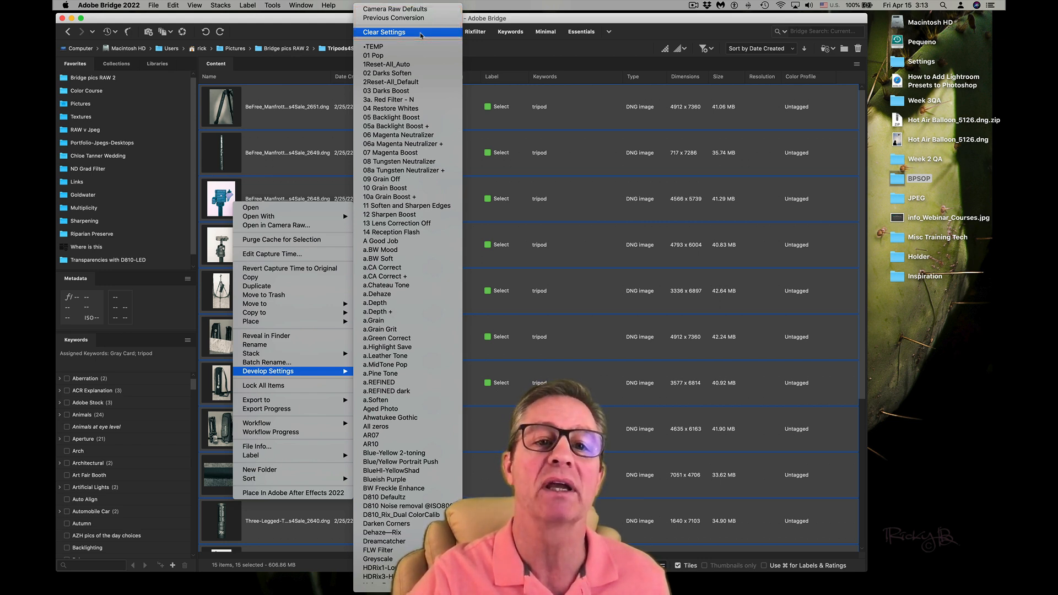
left_click(421, 33)
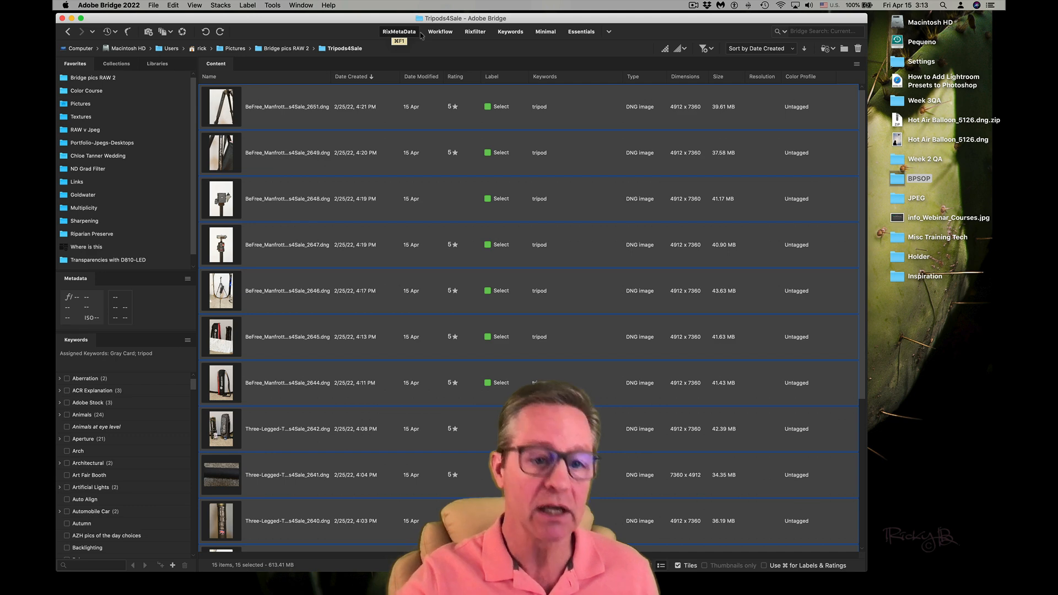
Apply Camera Raw Defaults to all the selected tripod images
right_click(216, 109)
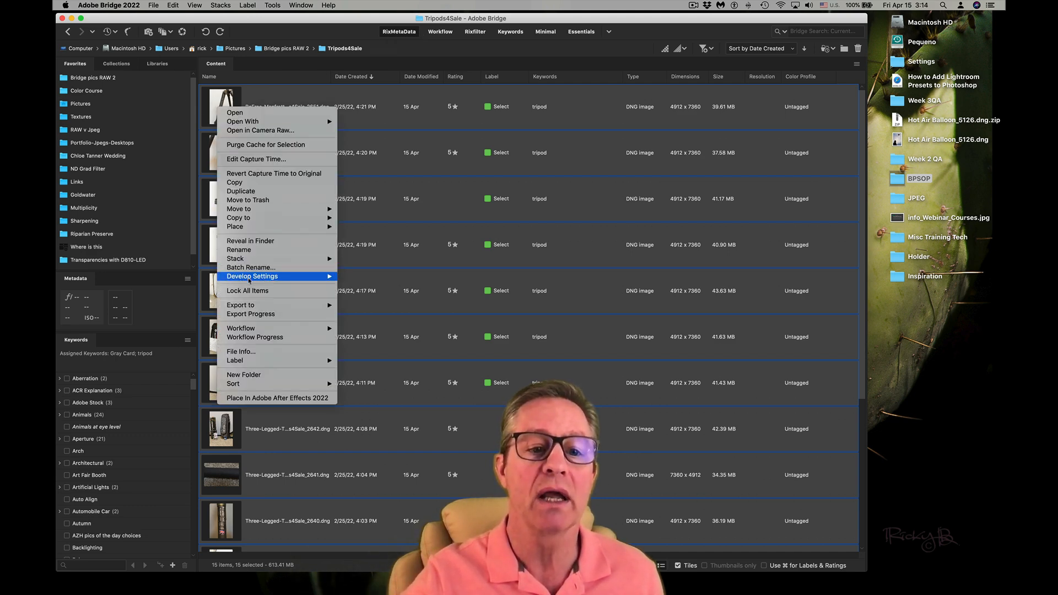
mouse_move(262, 278)
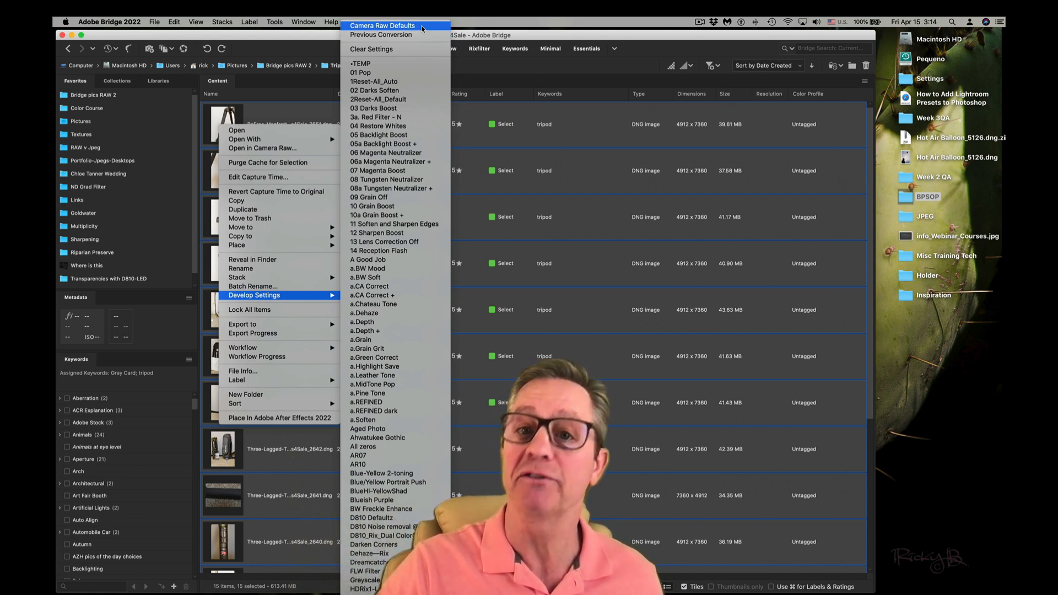
left_click(422, 29)
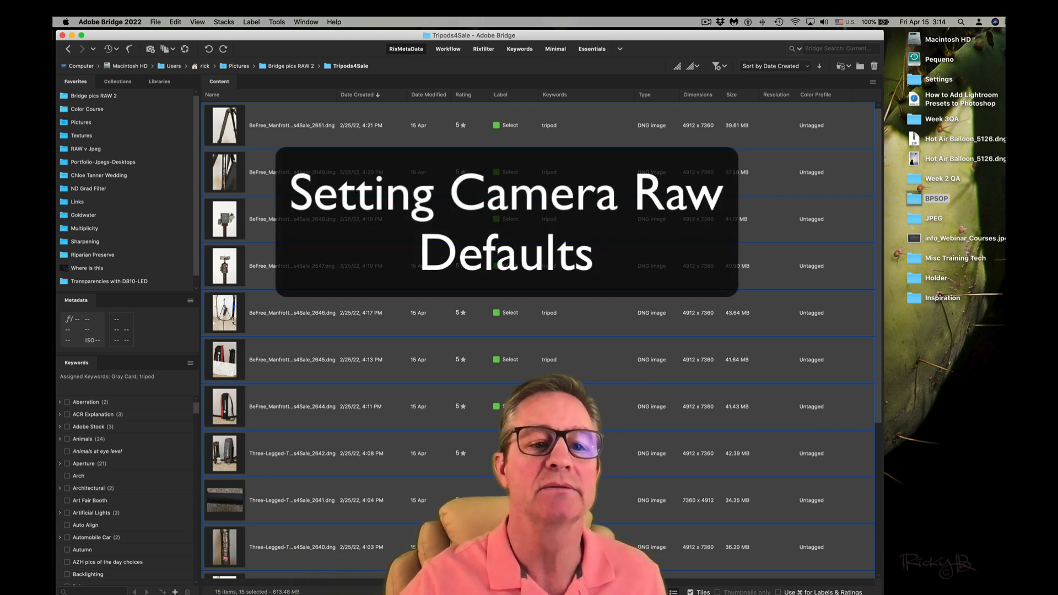
Open BeFree_Manfrotto_Tripods4Sale_2648.dng in Camera Raw and display its Detail settings
left_click(237, 233)
key("super+r")
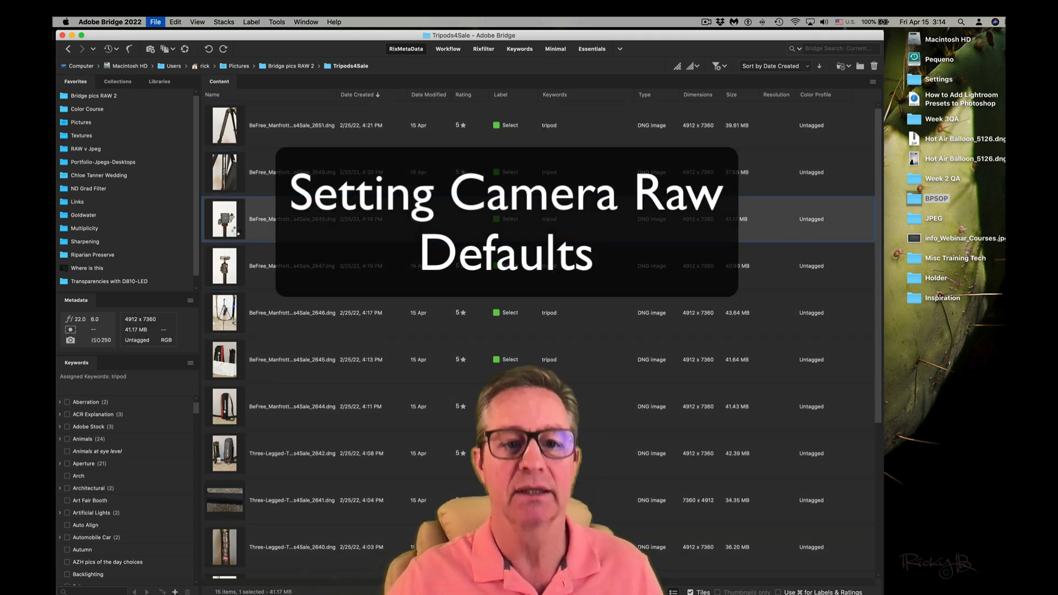
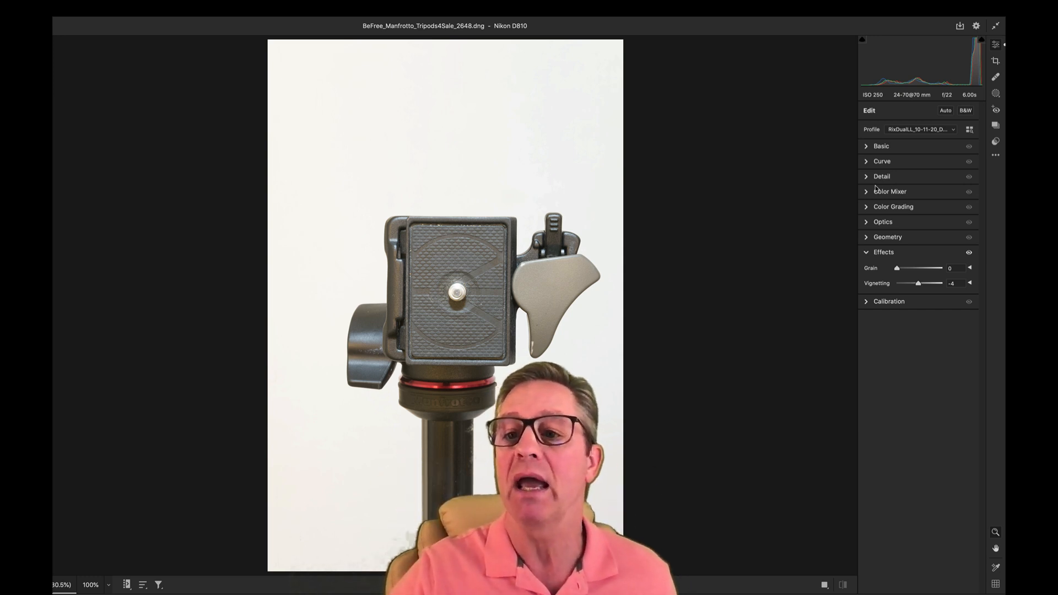
left_click(866, 176)
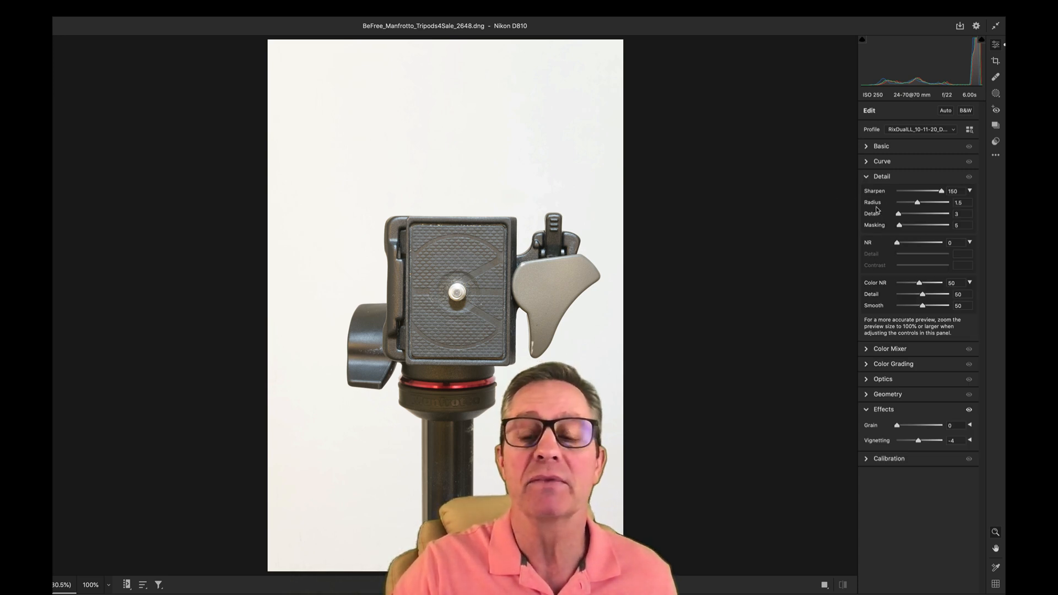
Switch the displayed settings from Detail to Basic and apply automatic tone adjustments to the image
left_click(867, 178)
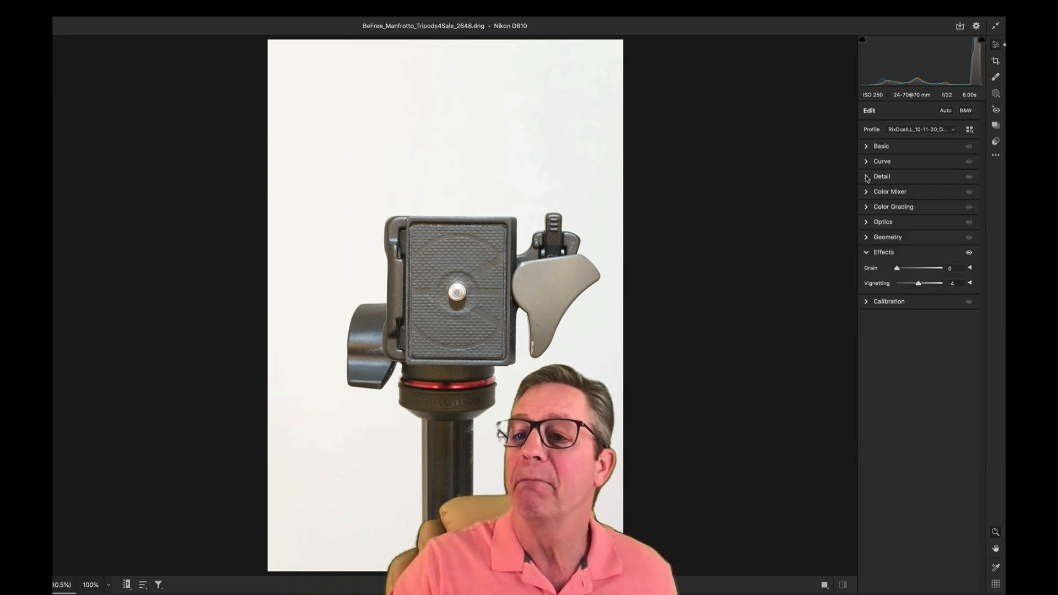
left_click(867, 146)
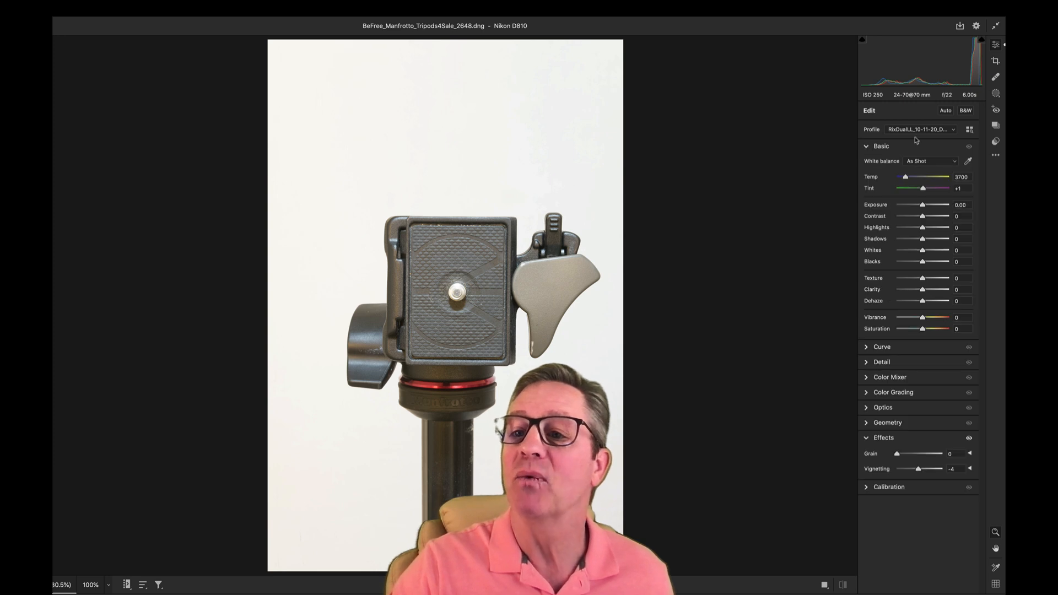
left_click(944, 110)
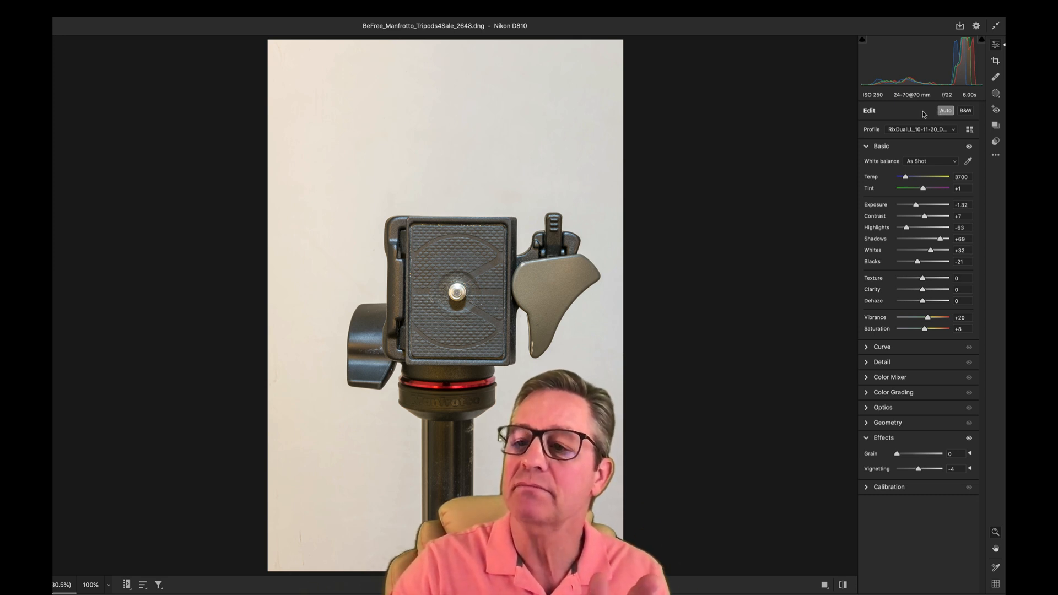
Apply the D810_Rix_Dual ColorCalib preset to the image
left_click(995, 142)
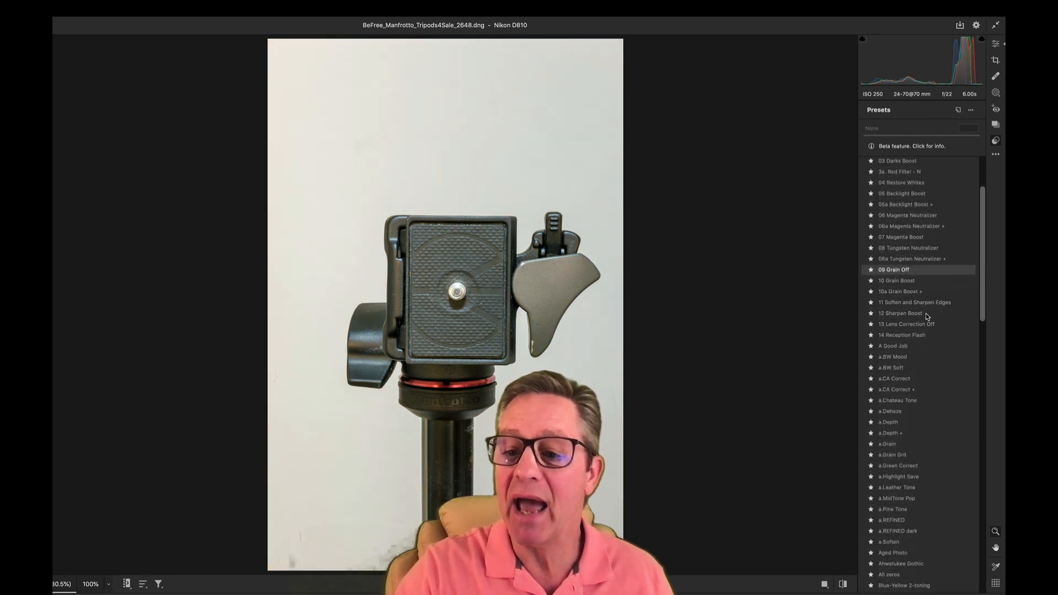
scroll(926, 313, "down", 10)
scroll(926, 317, "down", 5)
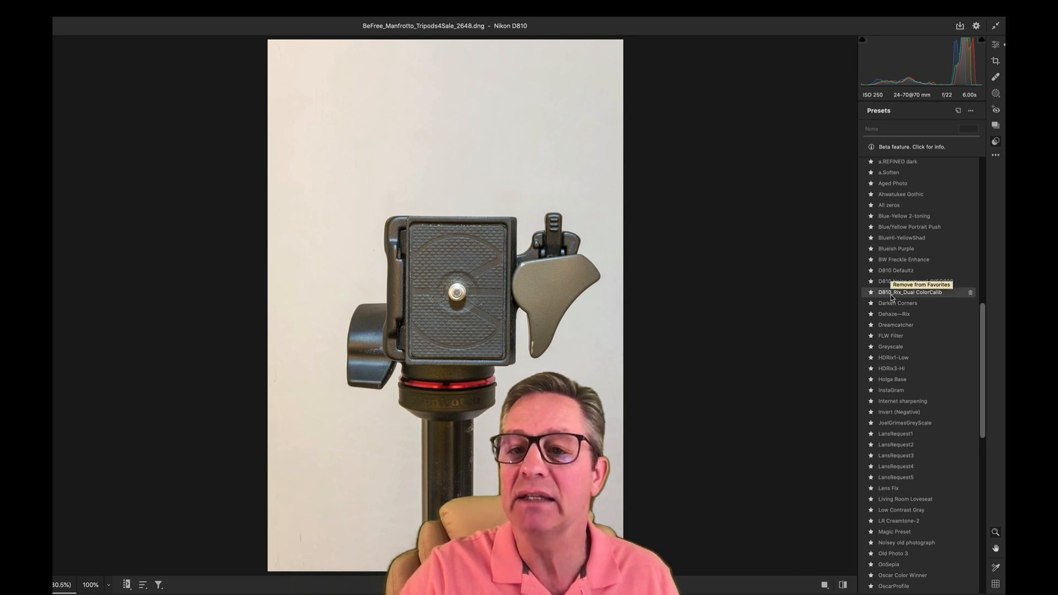
left_click(891, 296)
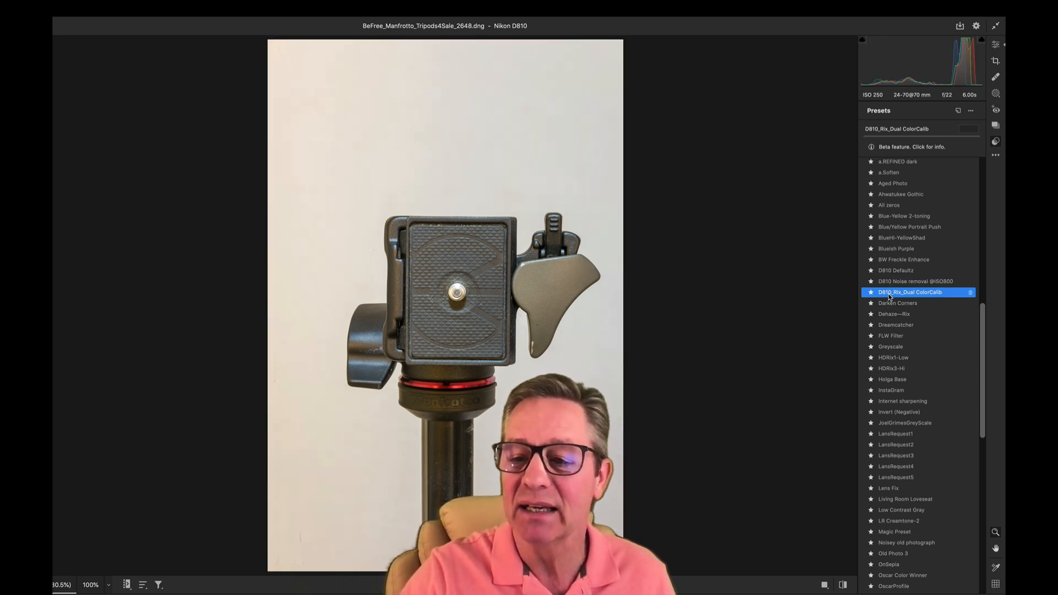
View the preset info of D810_Rix_Dual ColorCalib and the other commands available for that preset
right_click(889, 296)
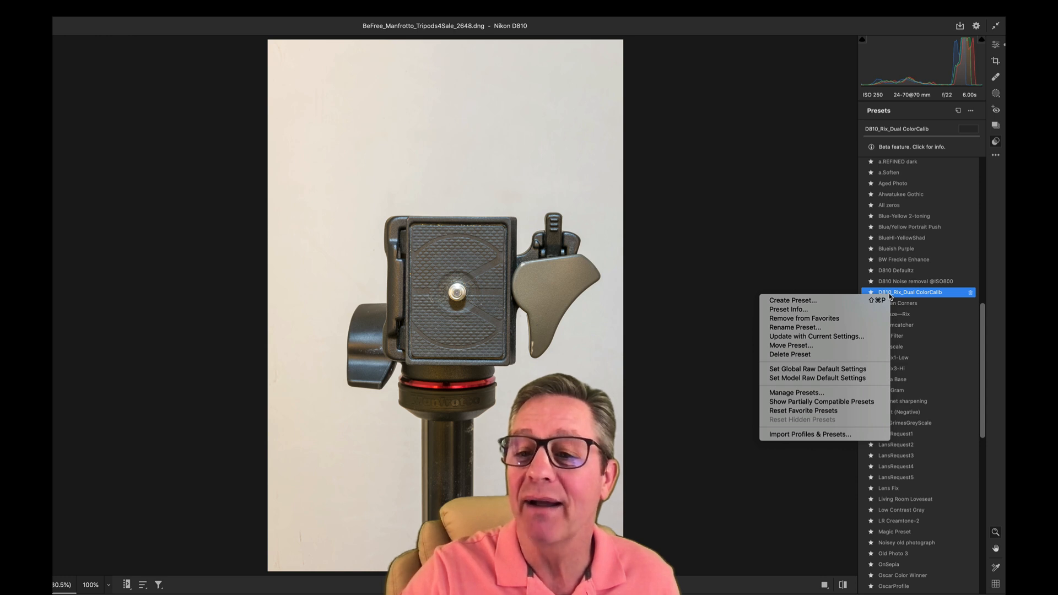
left_click(852, 310)
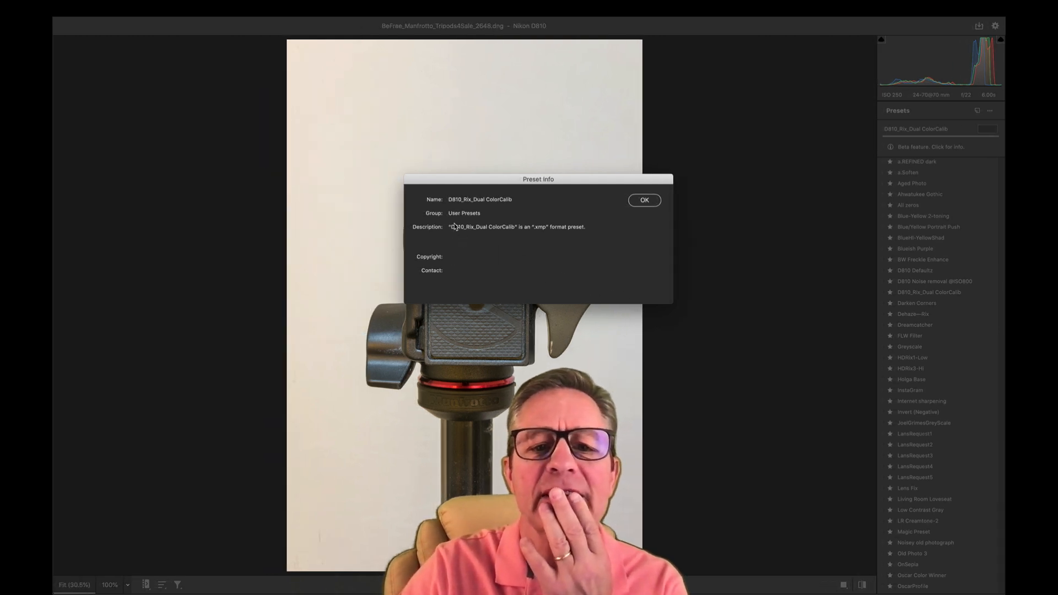
left_click(645, 201)
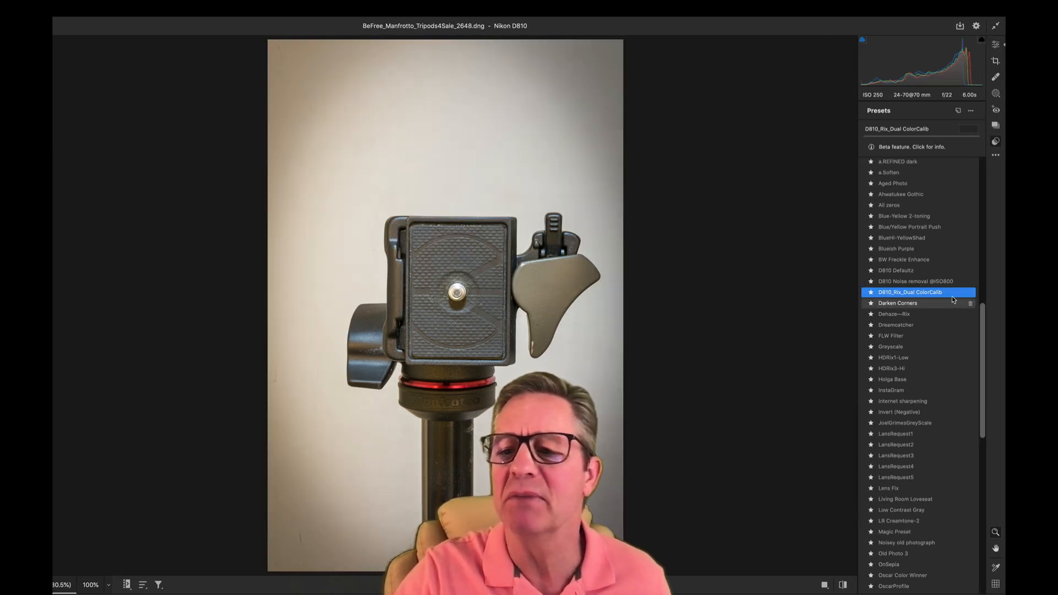
right_click(952, 297)
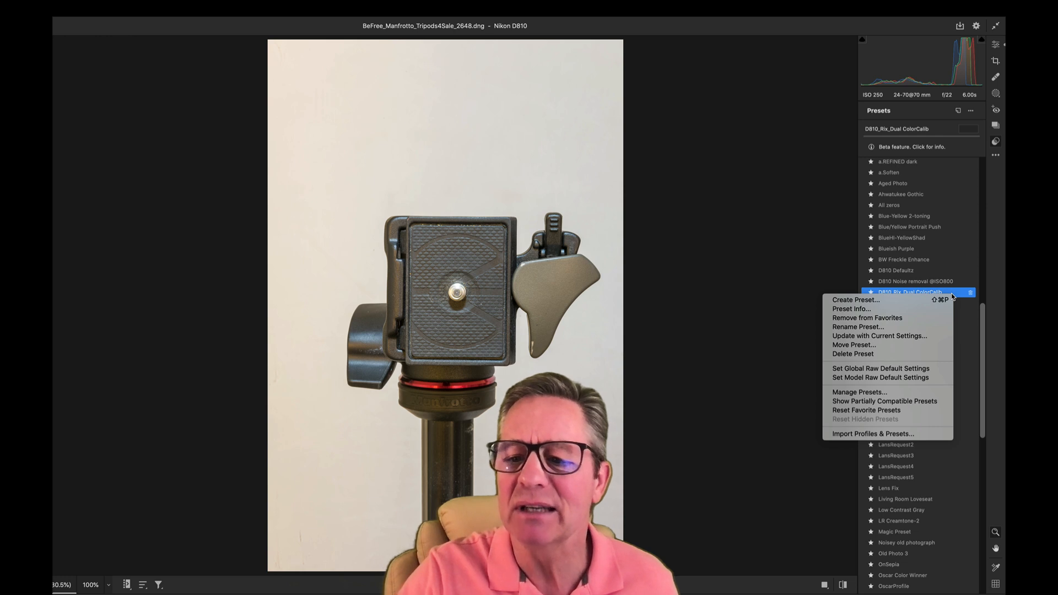
left_click(725, 341)
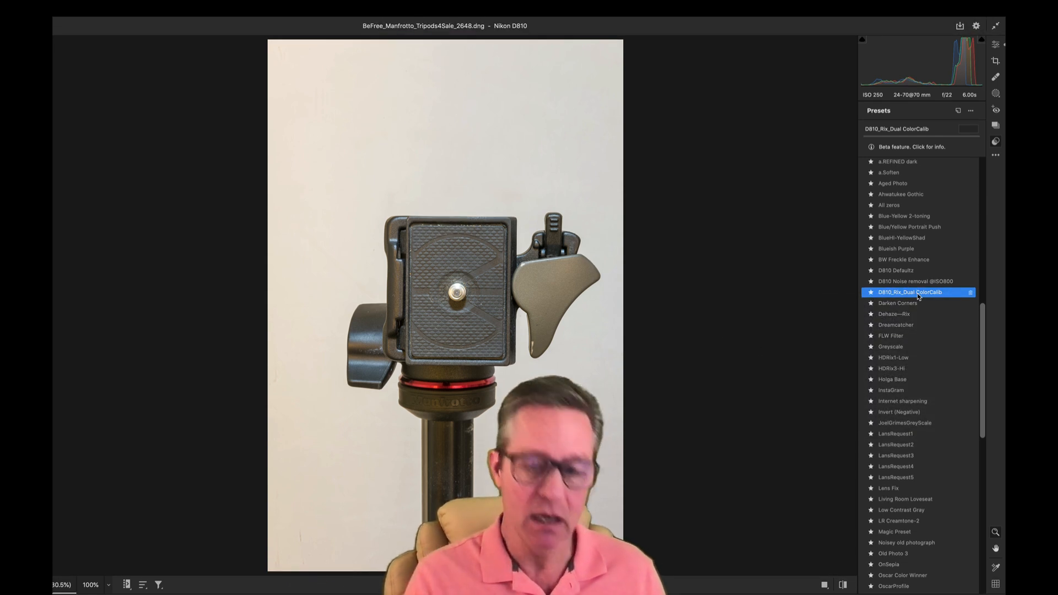
Return to the Edit settings and expand the Detail section alongside Basic
key("e")
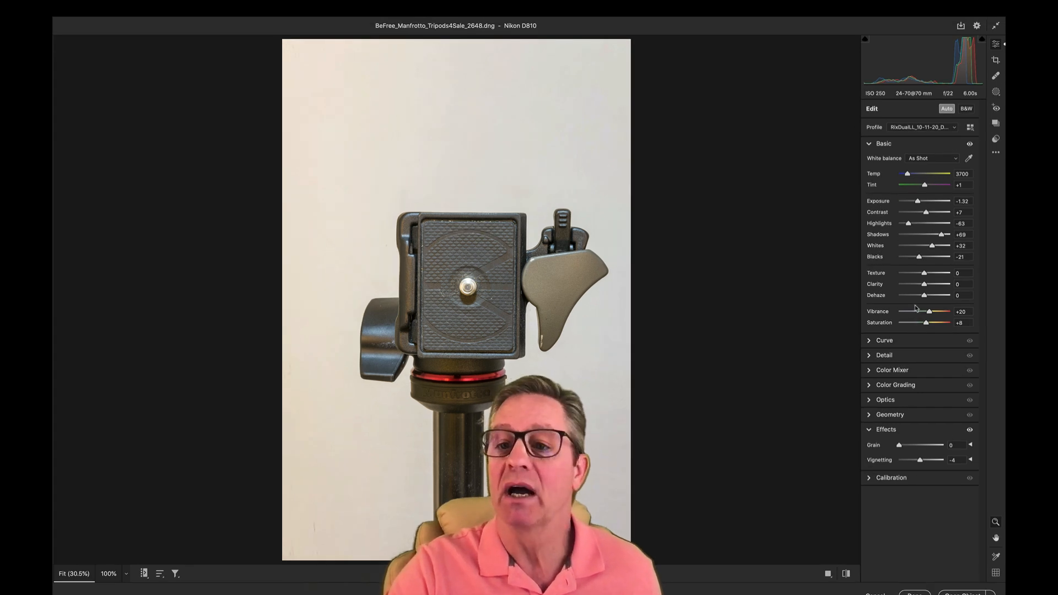
left_click(869, 358)
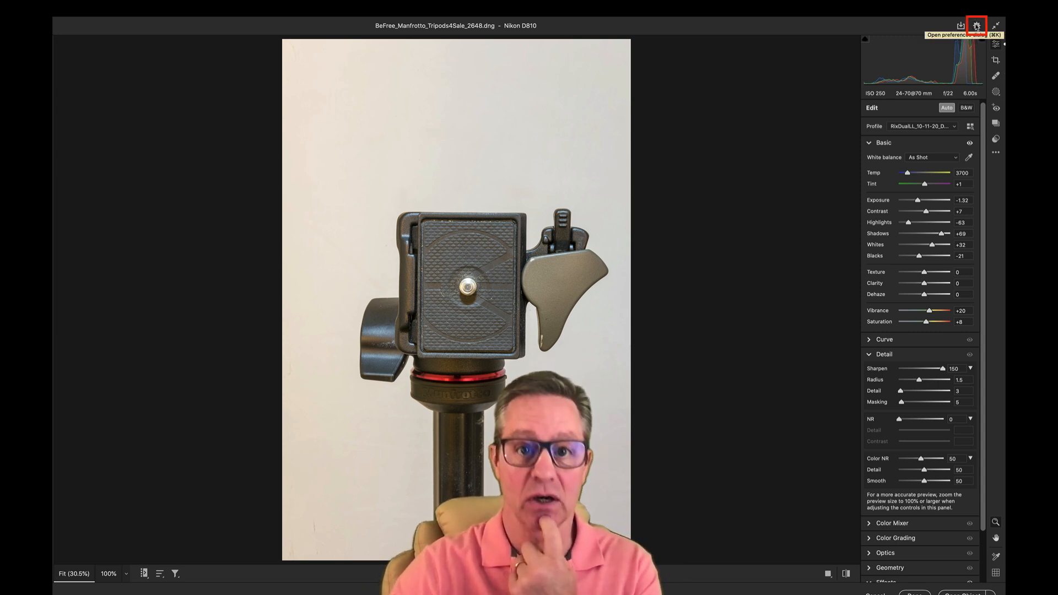
Open the Raw Defaults preferences and choose the user preset D810_Rix_Dual ColorCalib as the global default
left_click(977, 26)
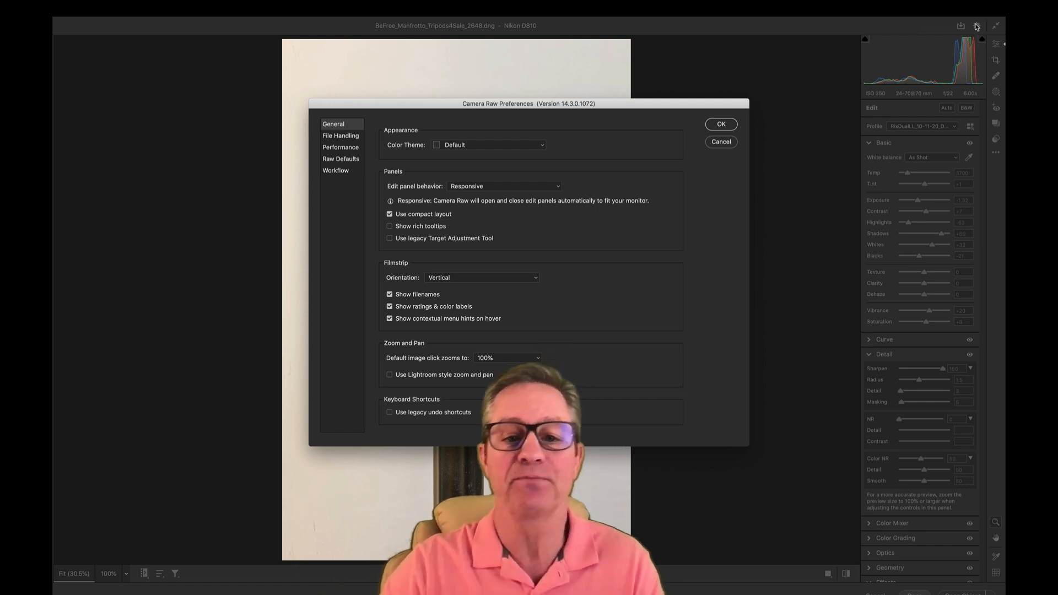
left_click_drag(542, 104, 634, 64)
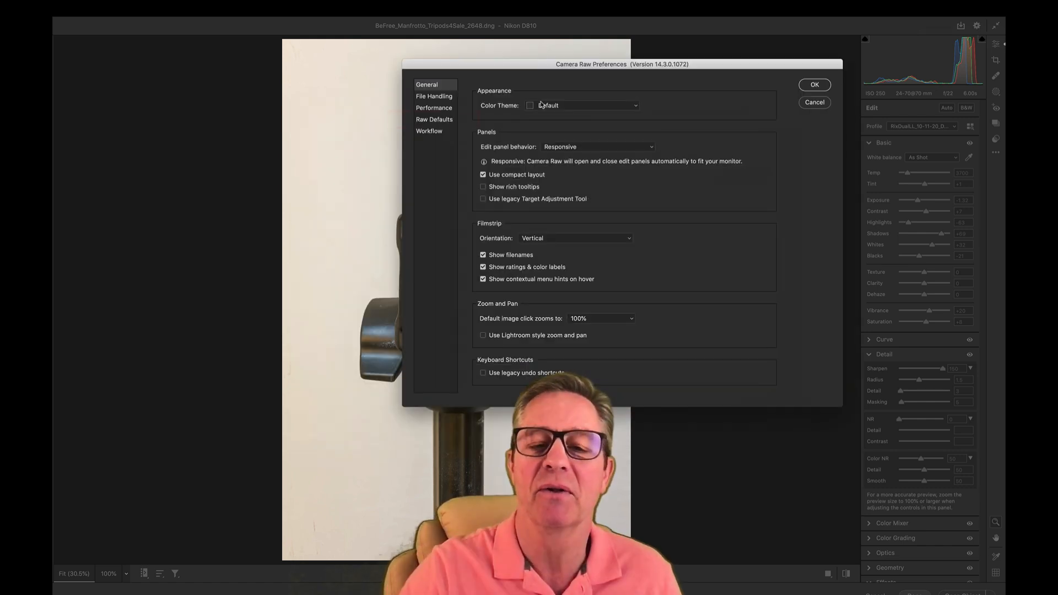
left_click(436, 120)
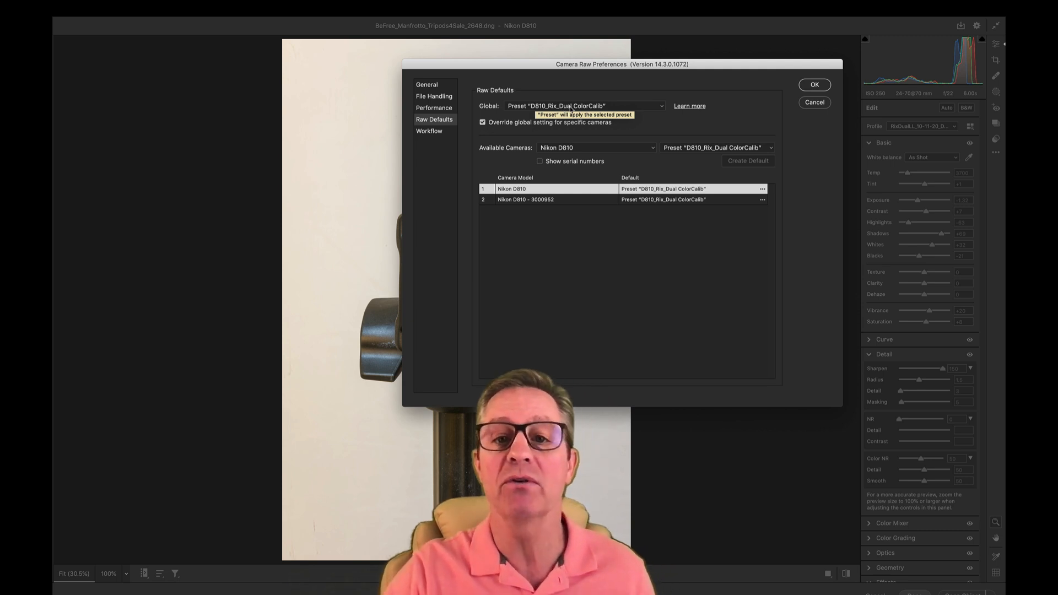
left_click(618, 109)
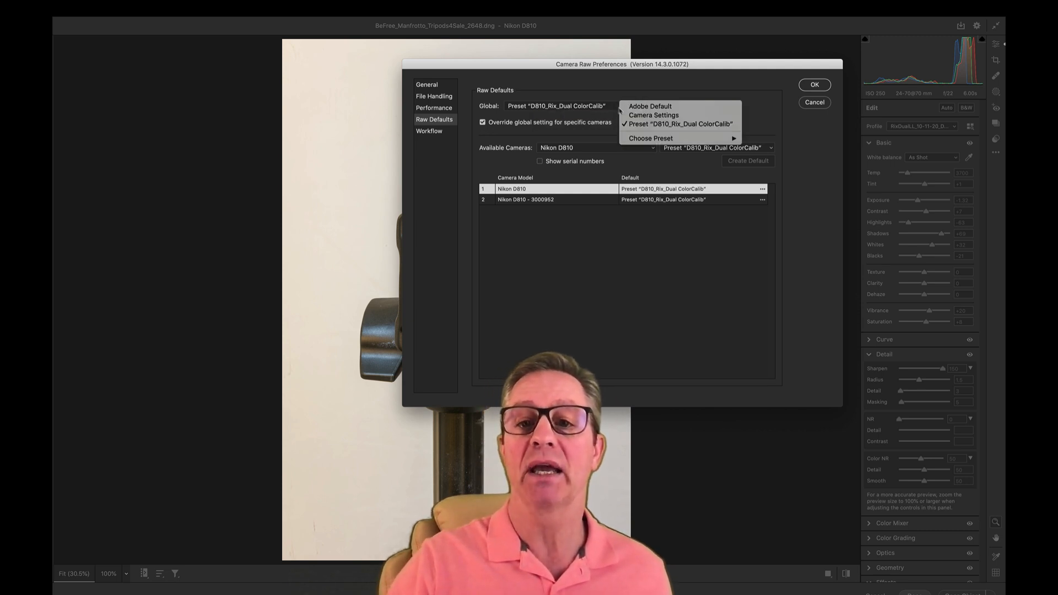
mouse_move(631, 139)
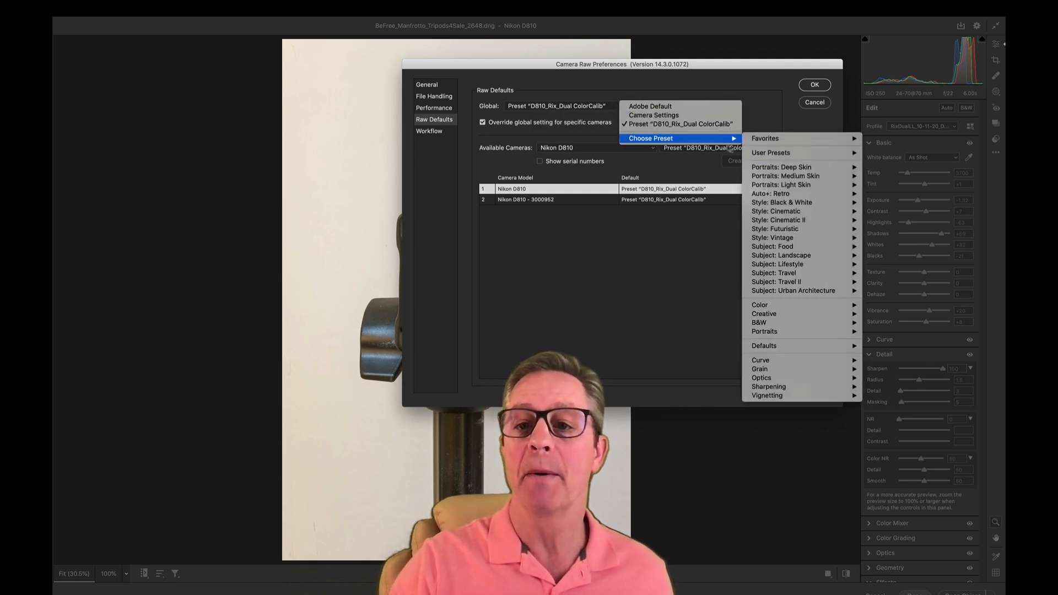
mouse_move(760, 155)
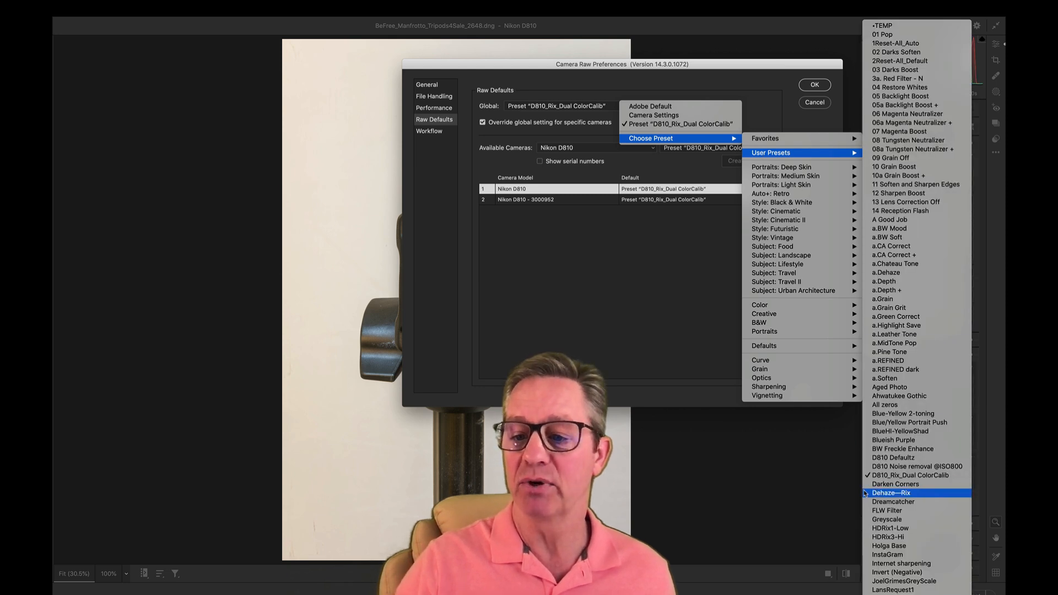
left_click(874, 475)
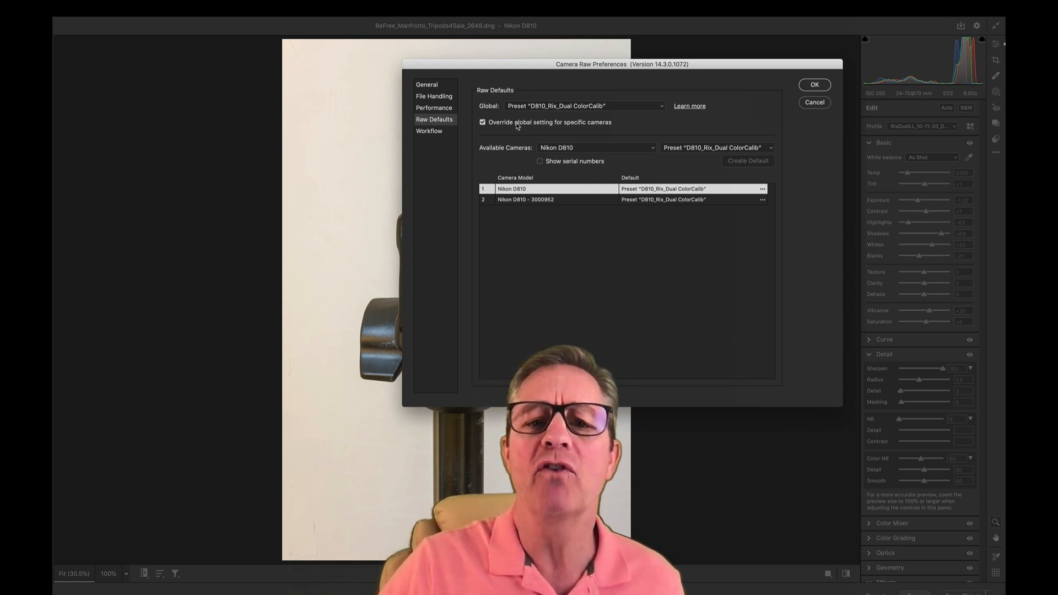
Turn the override of the global setting for specific cameras off and back on
left_click(599, 125)
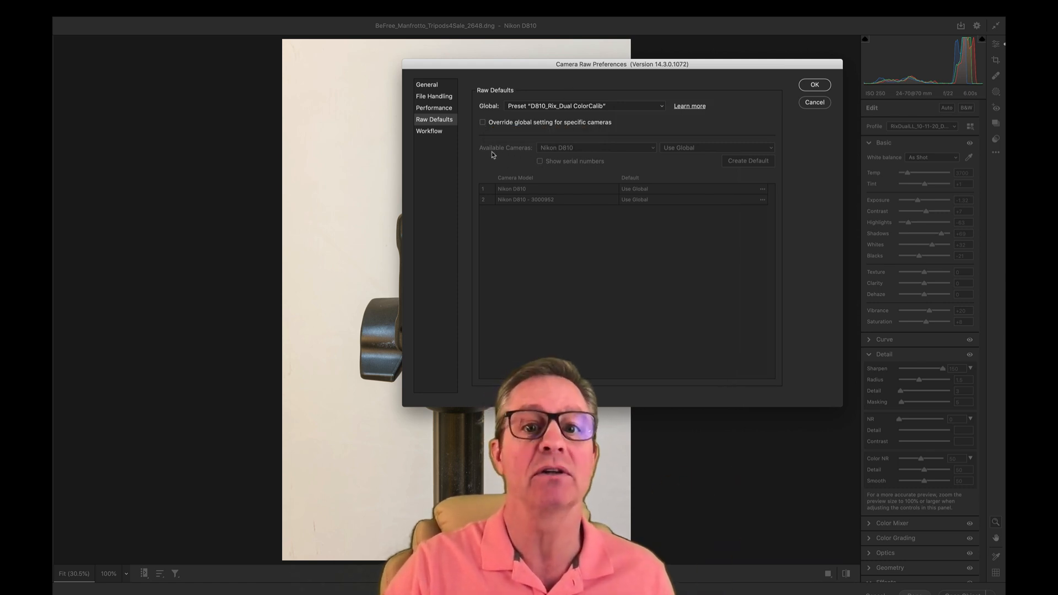
left_click(483, 123)
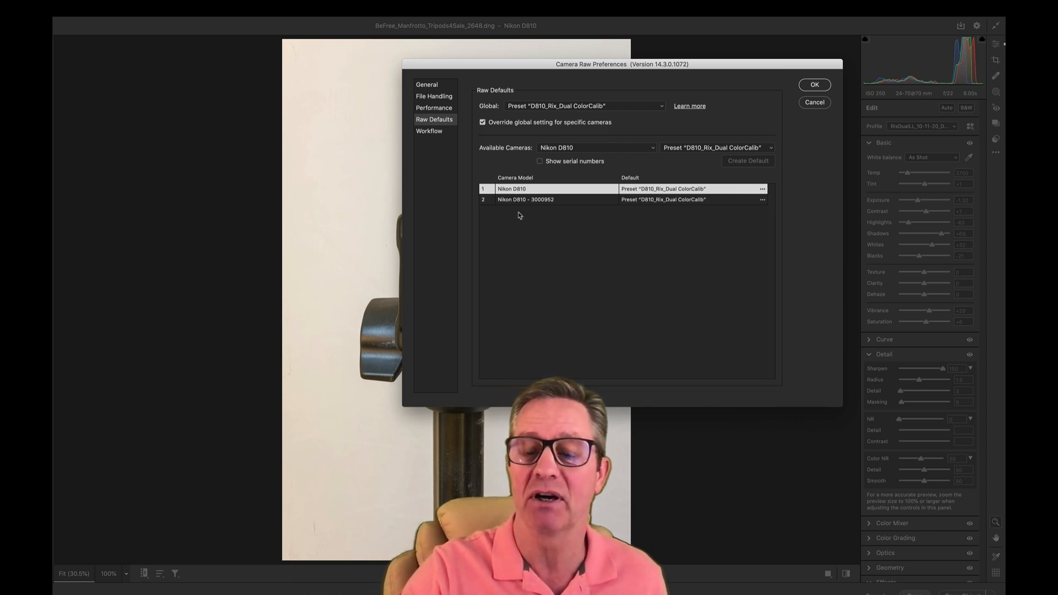
Examine the camera-specific defaults of both Nikon D810 entries and their preset choices, and leave the preferences without saving
left_click(542, 203)
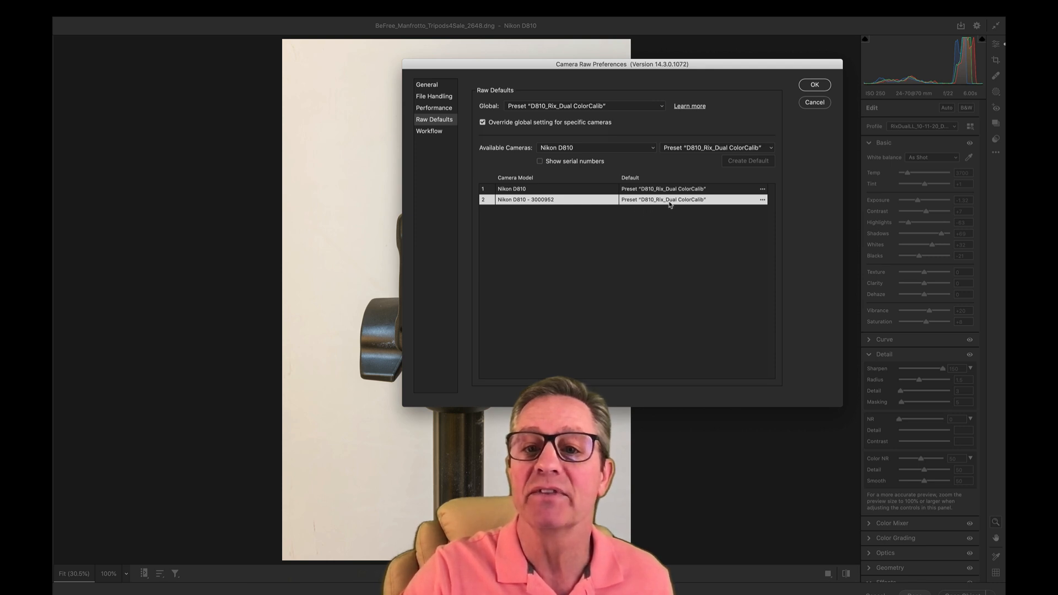
left_click(653, 149)
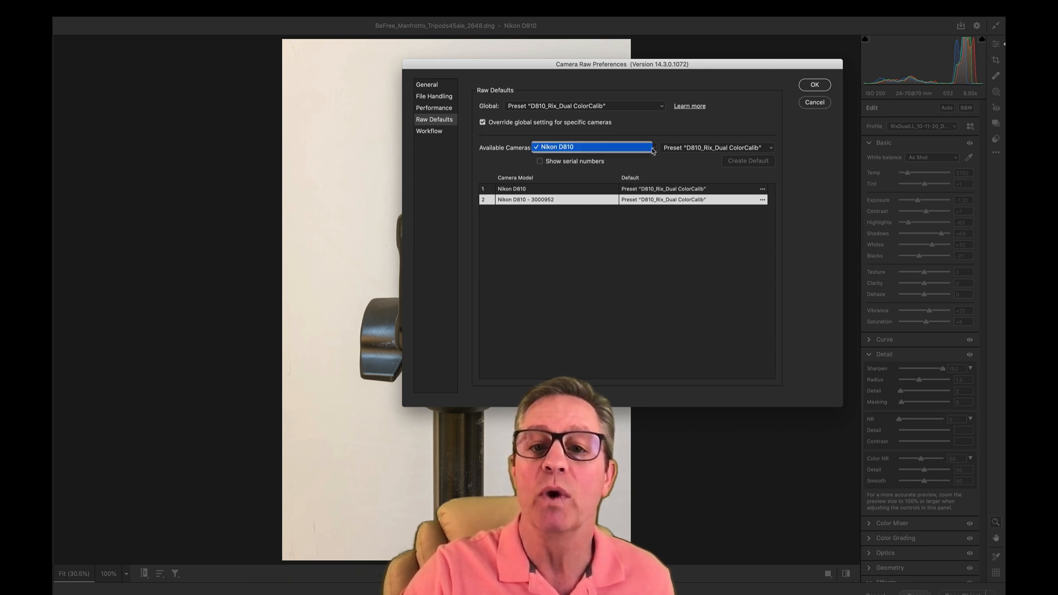
left_click(652, 150)
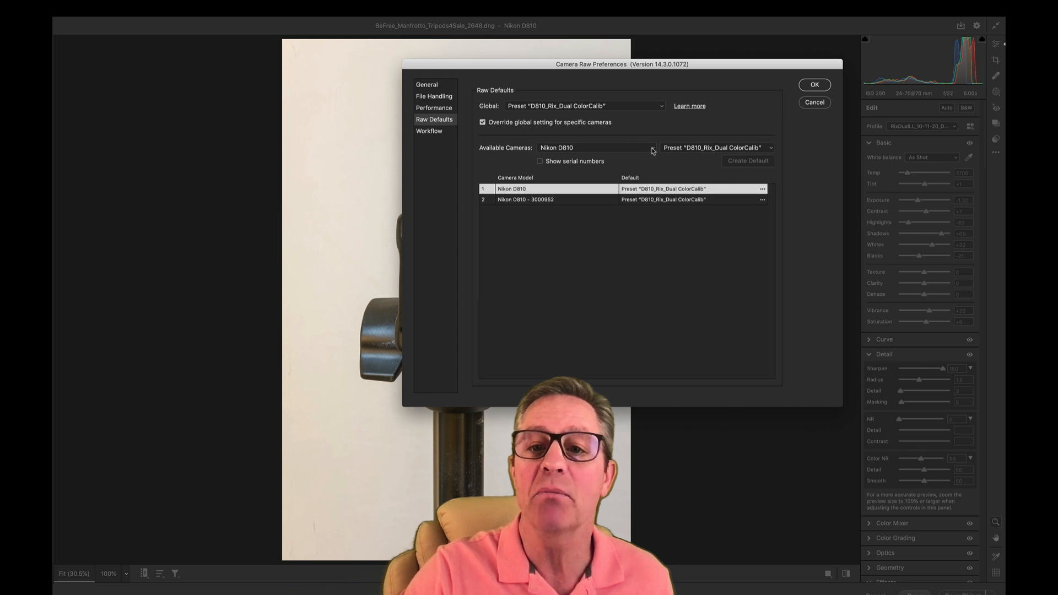
left_click(656, 200)
left_click(762, 200)
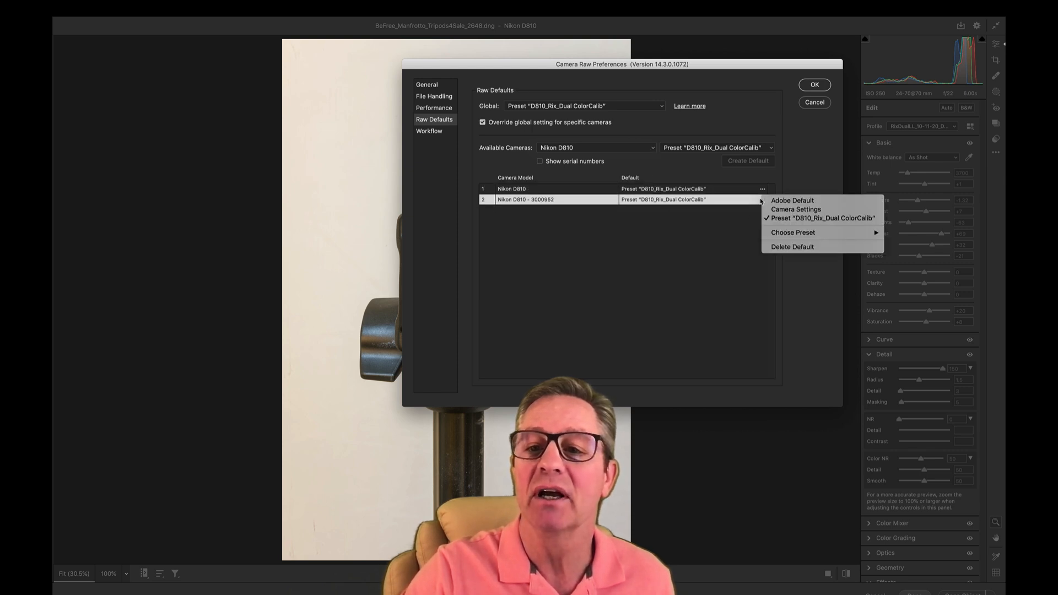
mouse_move(773, 235)
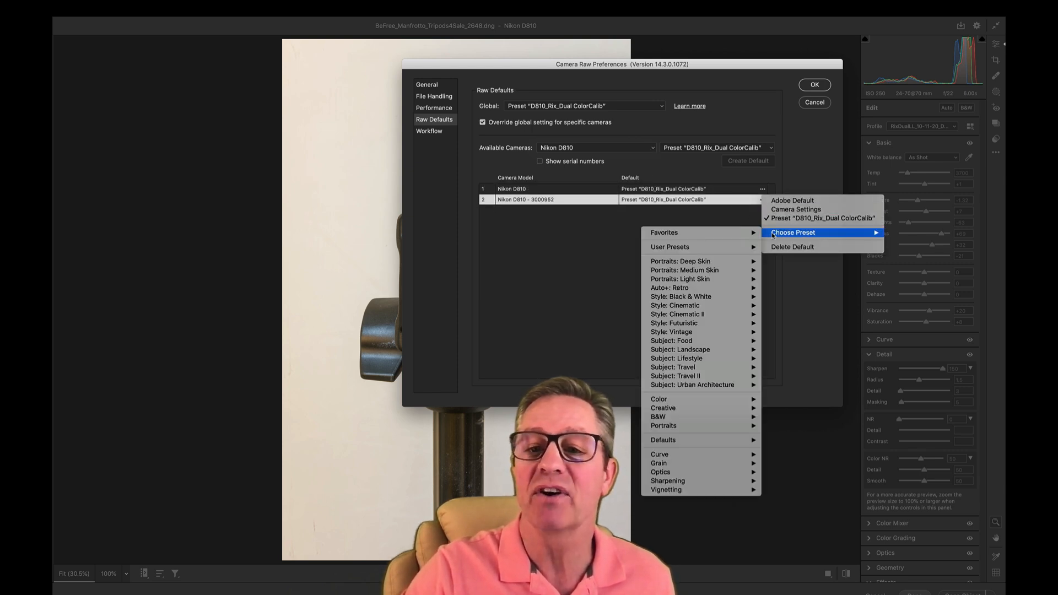
left_click(791, 269)
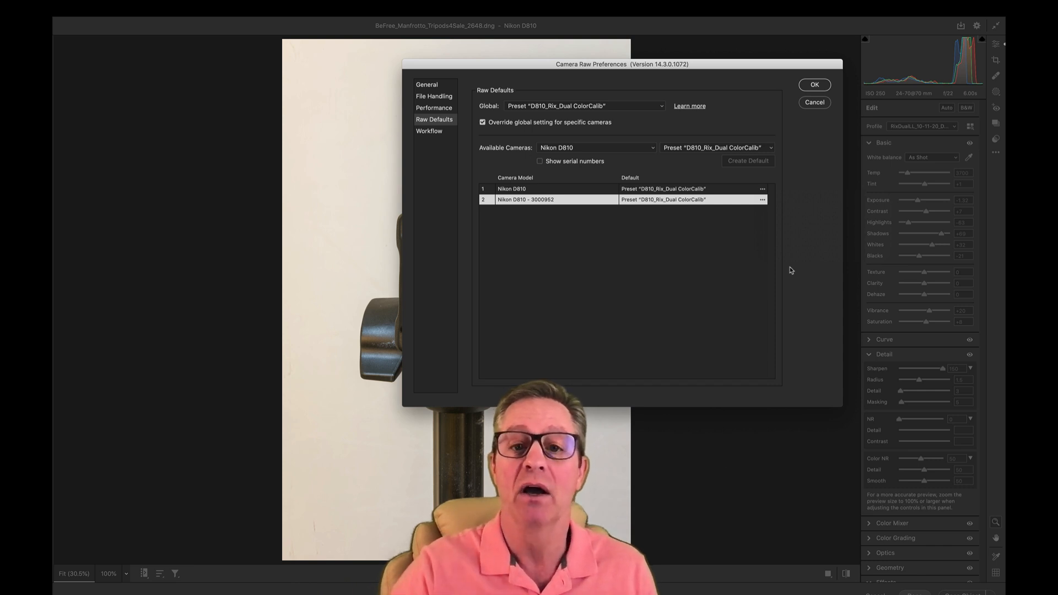
left_click(533, 190)
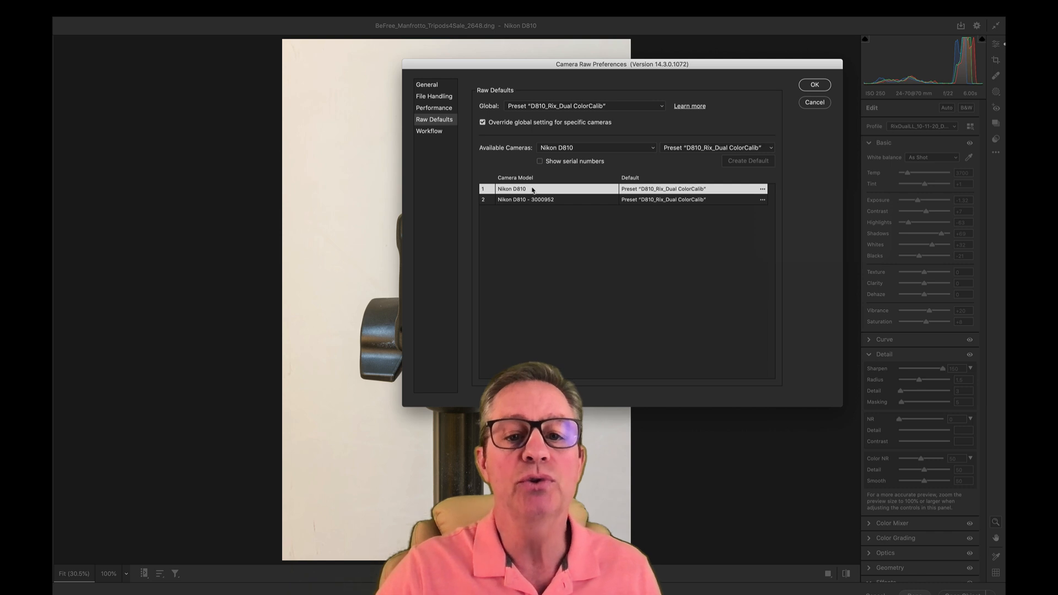
left_click(530, 201)
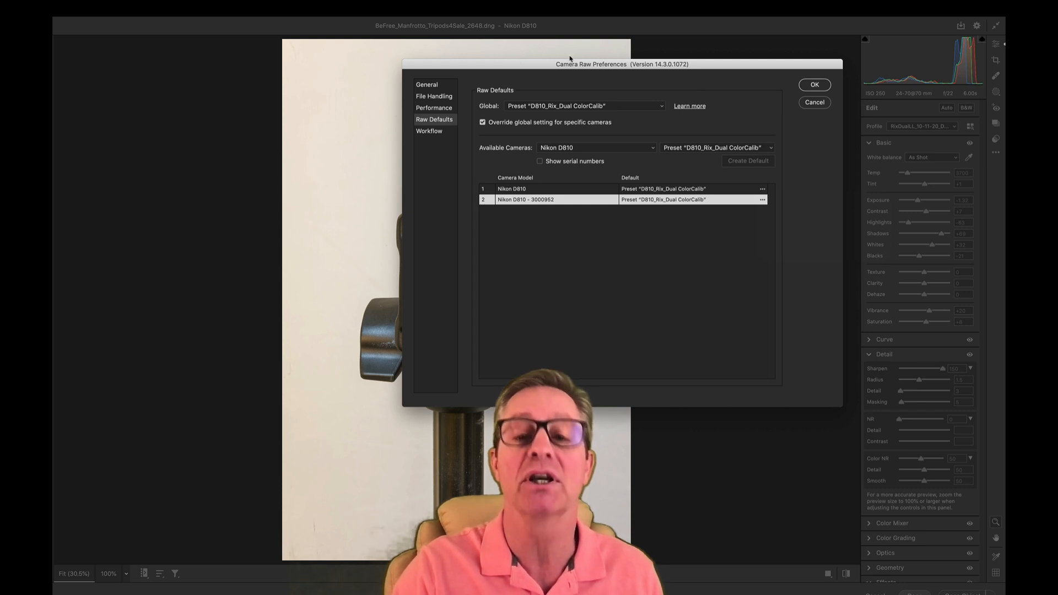
left_click_drag(565, 67, 528, 65)
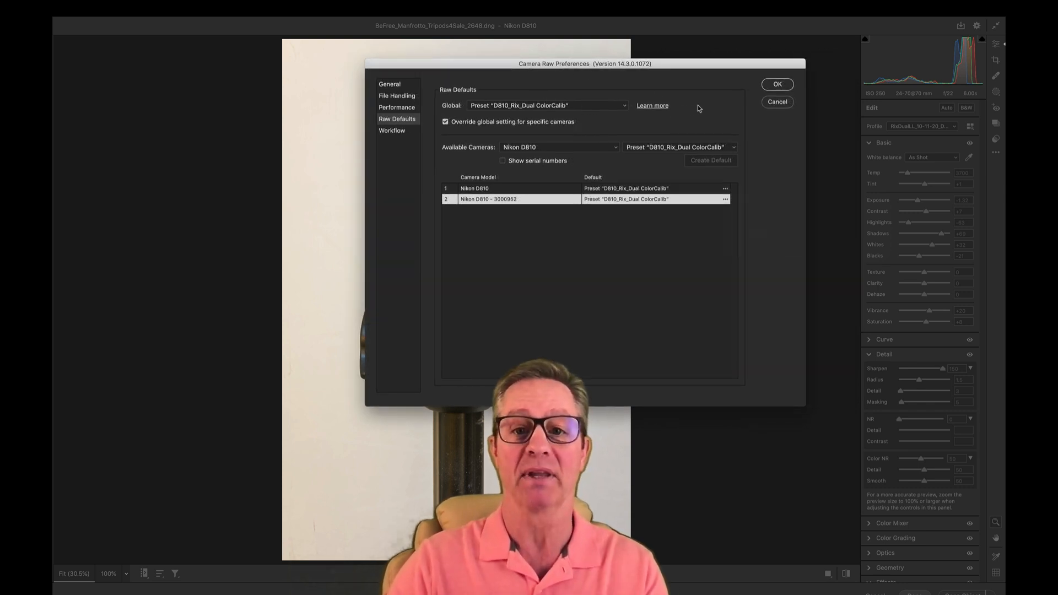
left_click(767, 104)
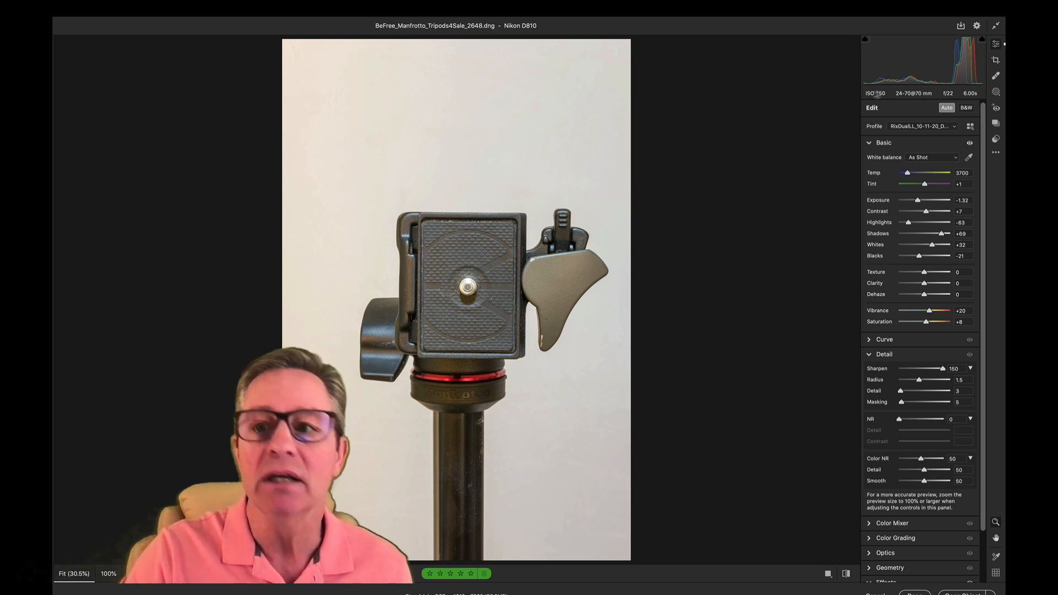
Convert the tripod image to black and white and check the Raw Defaults preferences without saving changes
left_click(965, 108)
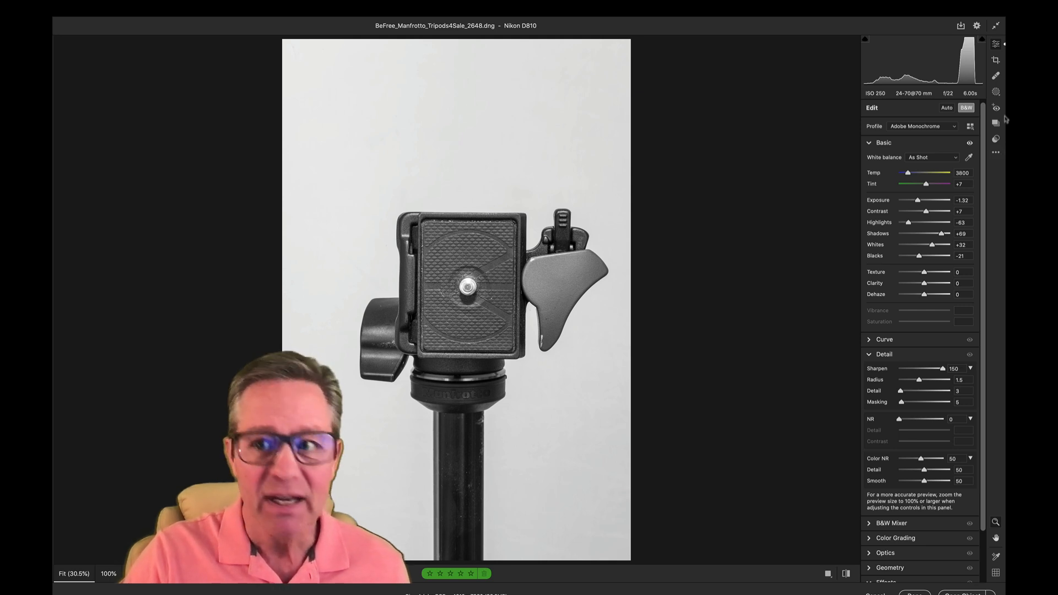
left_click(977, 26)
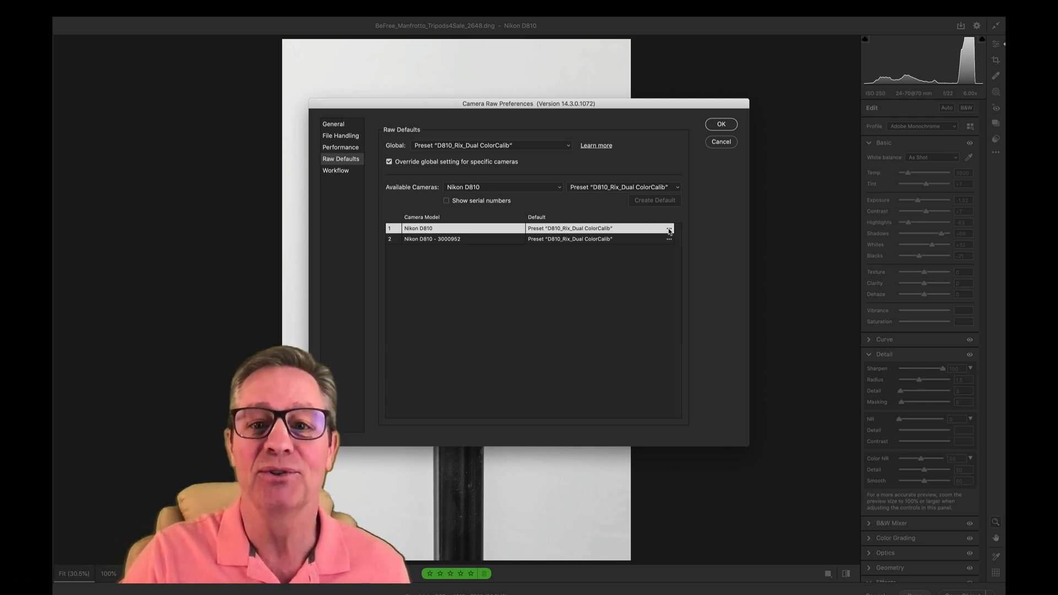
left_click(721, 141)
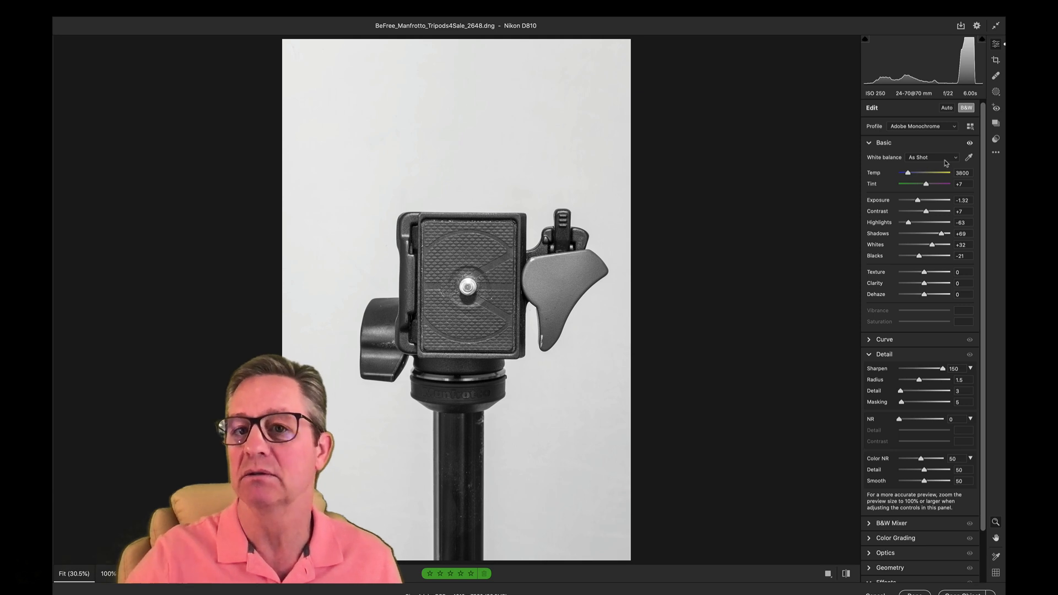
Collapse the Basic, Detail and Effects adjustment sections
left_click(870, 144)
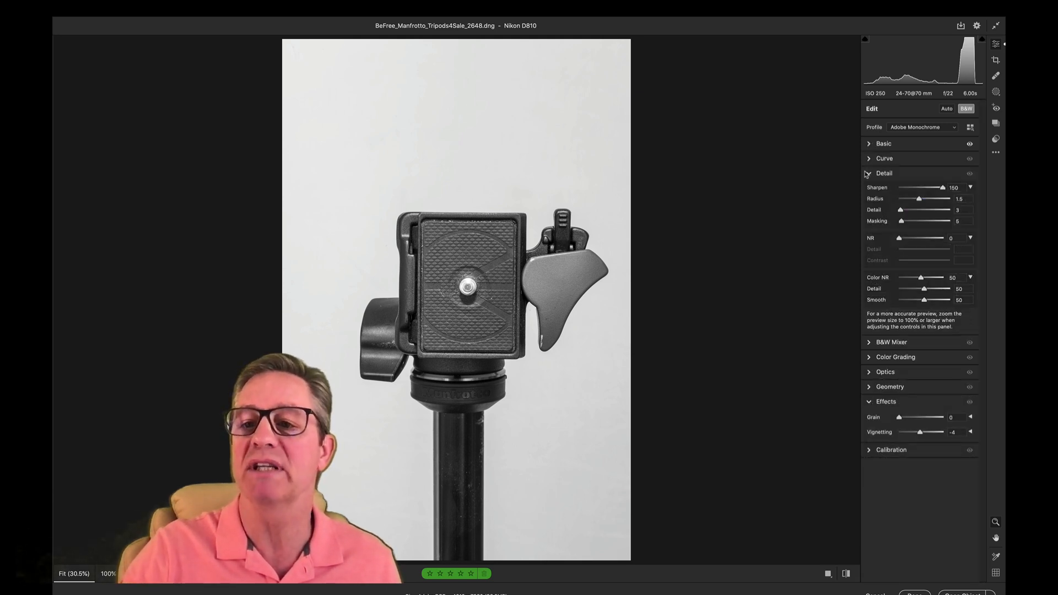
left_click(869, 174)
left_click(870, 248)
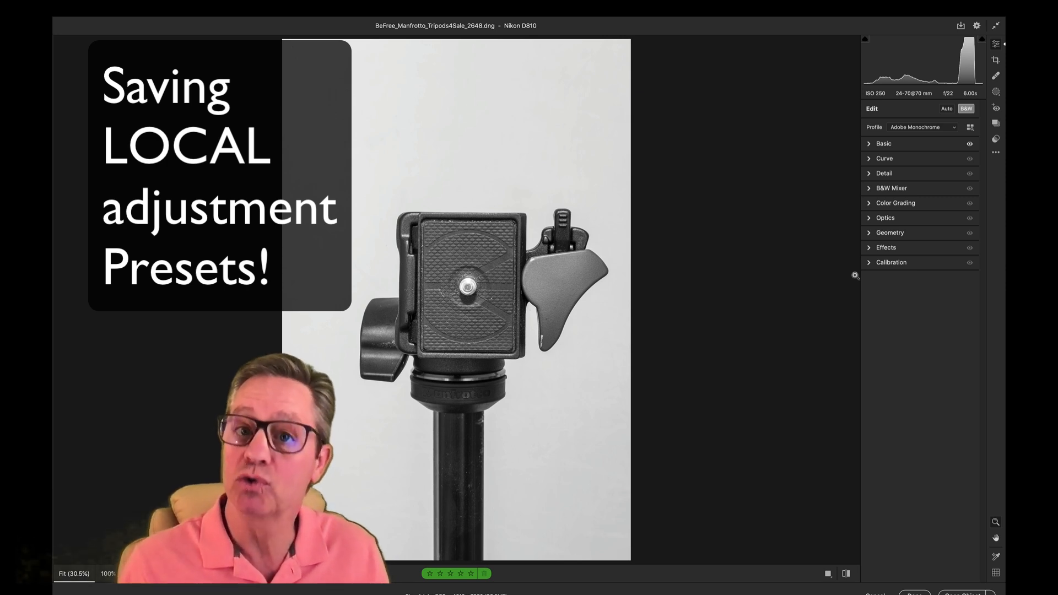
Paint a new brush mask over the tripod head's plate with Texture +43, Clarity +46 and Shadows +46
key("k")
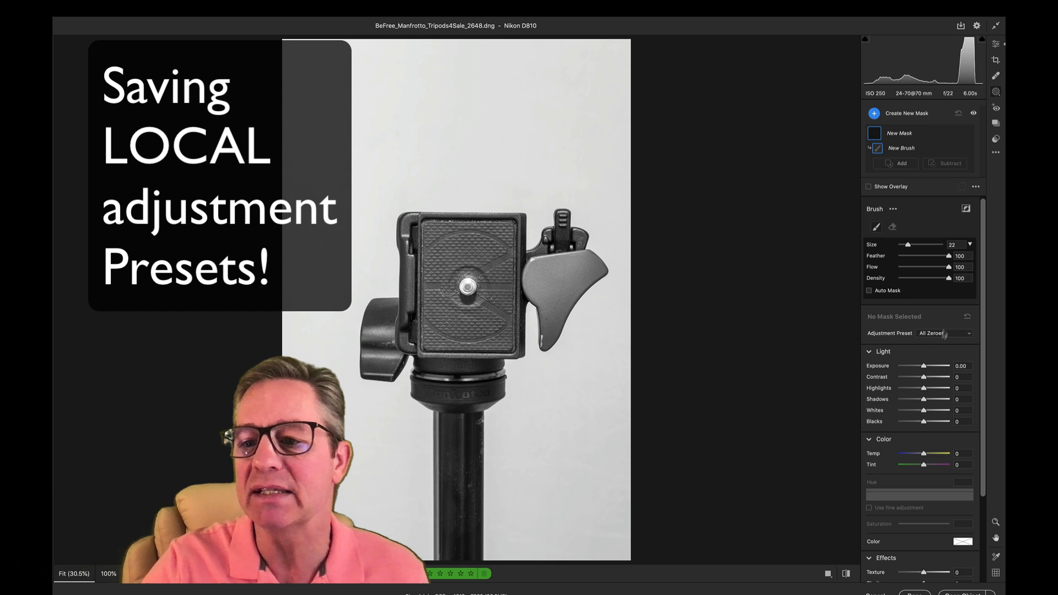
scroll(923, 359, "down", 5)
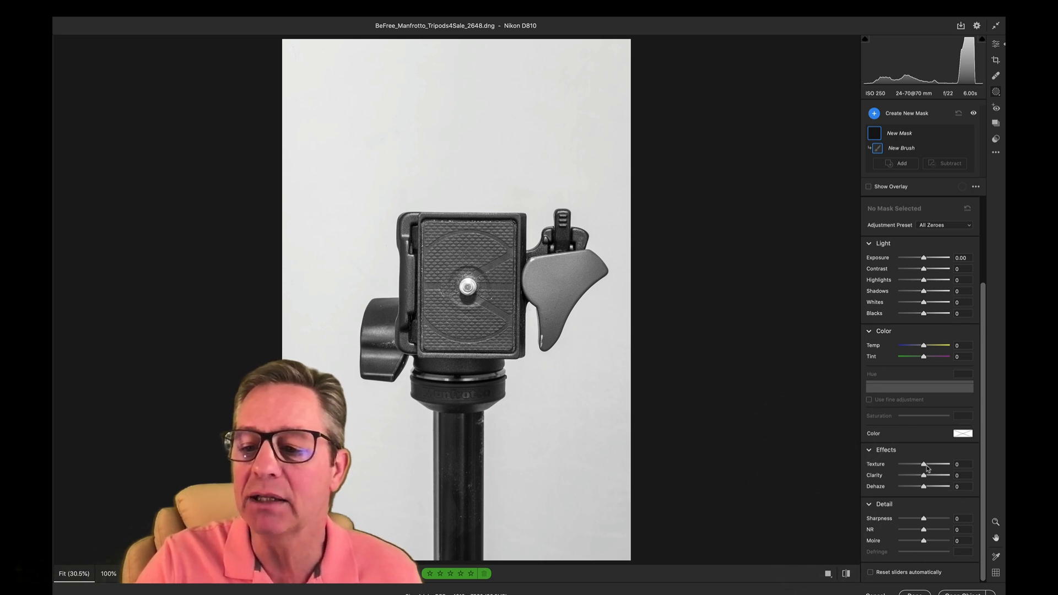
left_click_drag(926, 467, 934, 468)
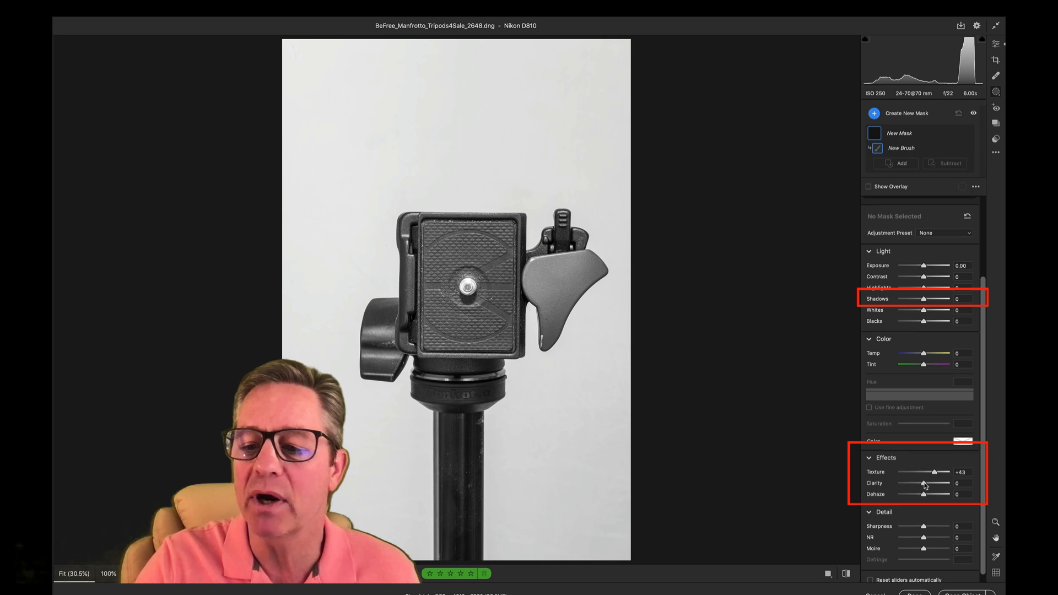
left_click_drag(924, 483, 936, 485)
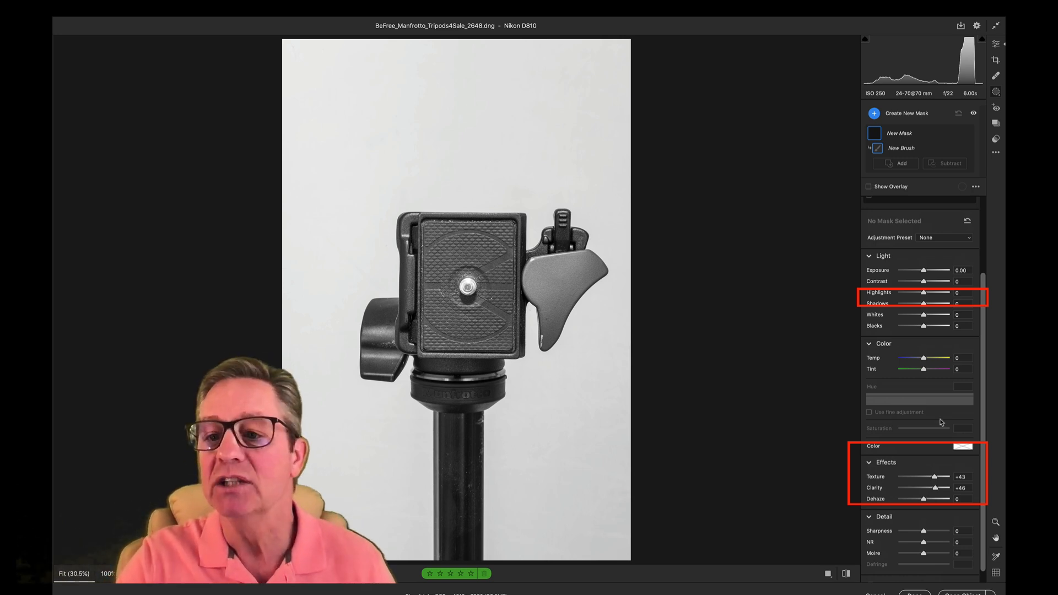
left_click_drag(925, 307, 937, 307)
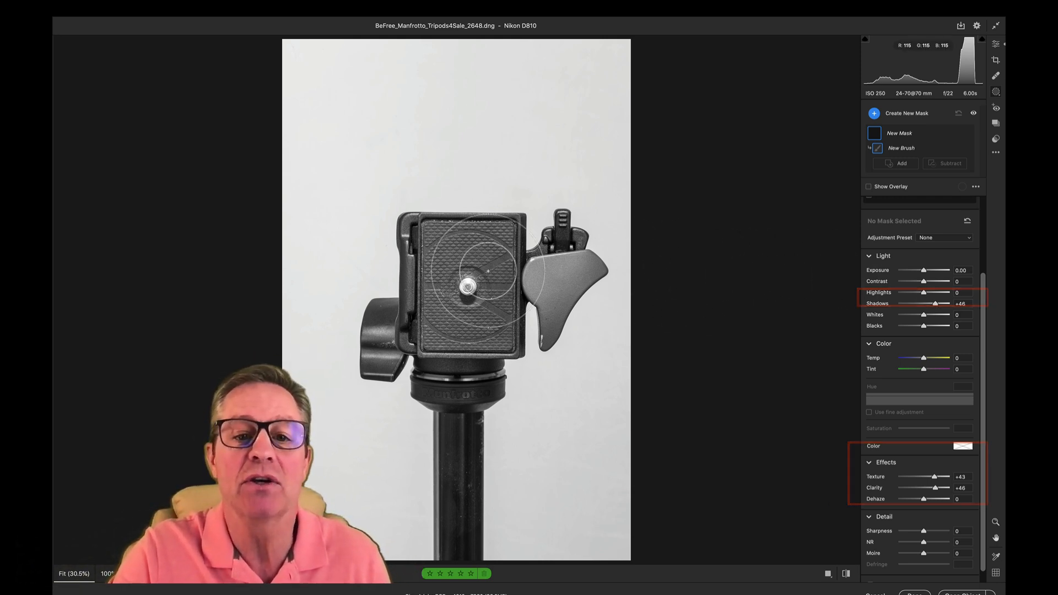
left_click_drag(473, 249, 458, 358)
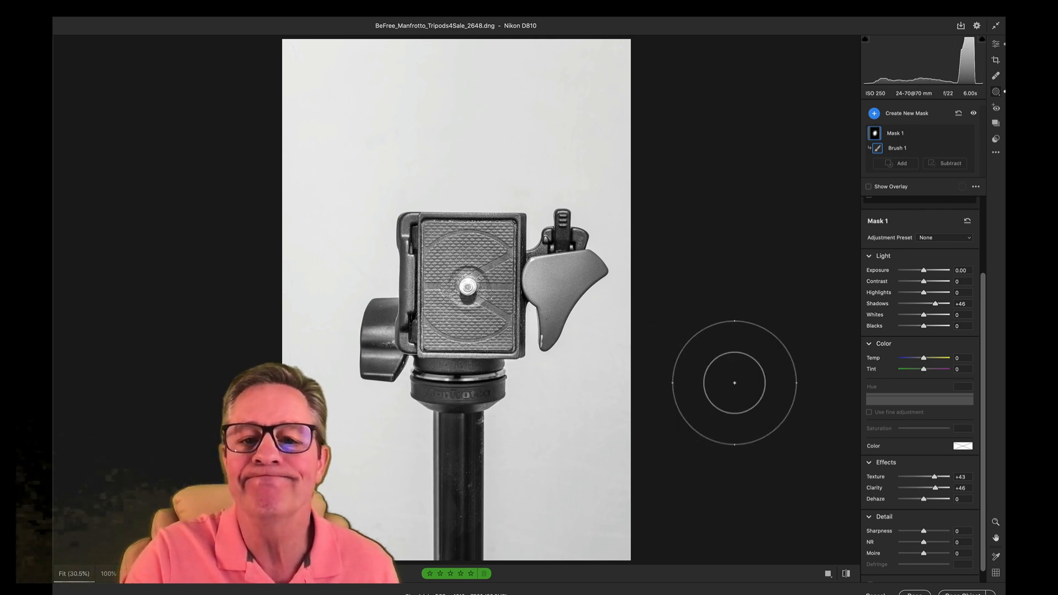
Refine the brush mask to Shadows +15, Clarity +100, Texture +57 and noise reduction +37
left_click_drag(937, 302, 929, 305)
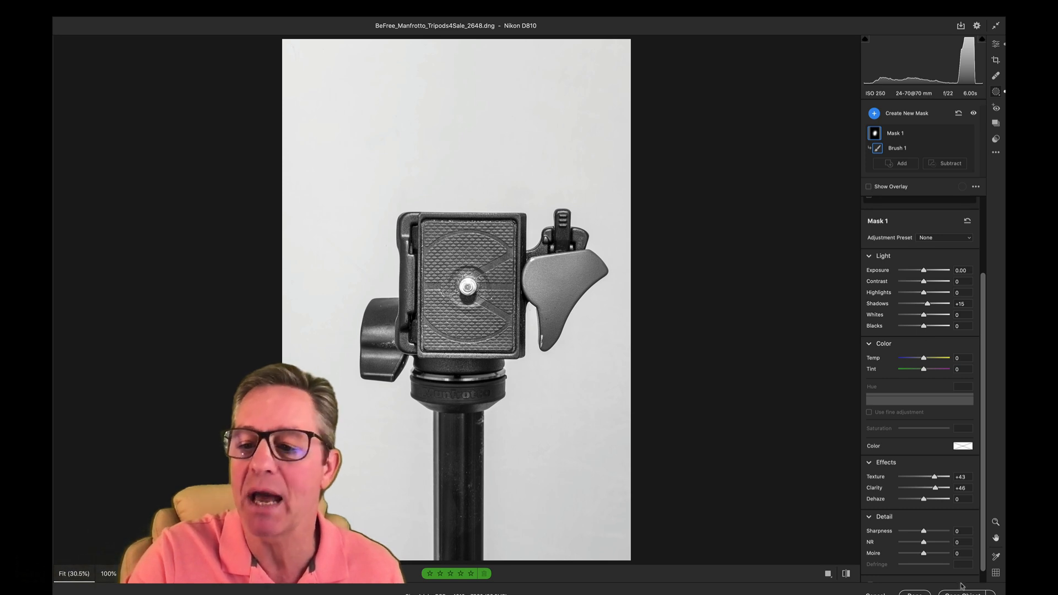
mouse_move(935, 487)
left_mouse_down()
mouse_move(956, 488)
mouse_move(937, 480)
left_mouse_up()
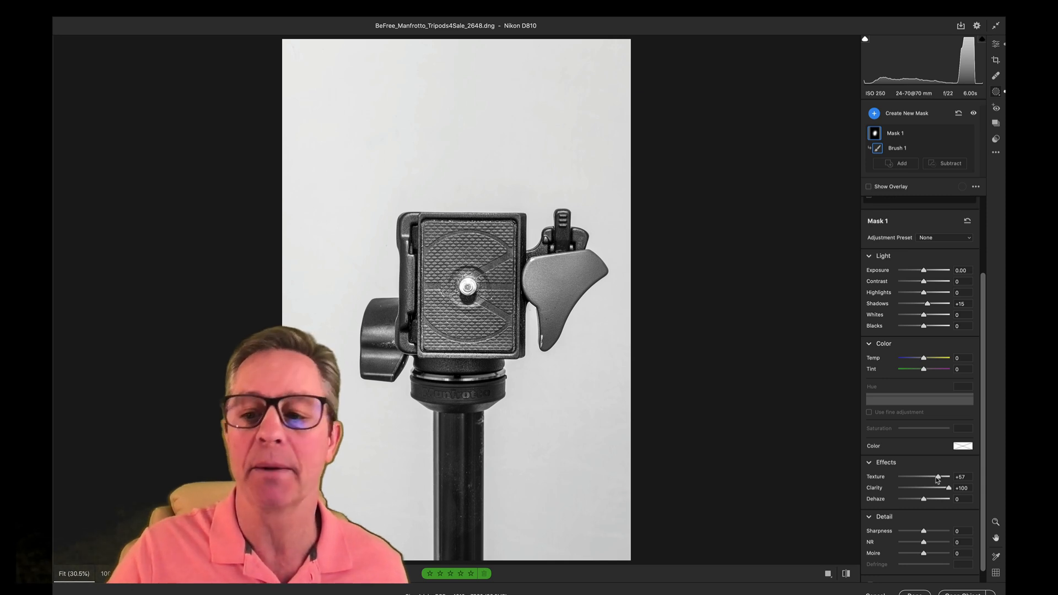
scroll(931, 510, "down", 1)
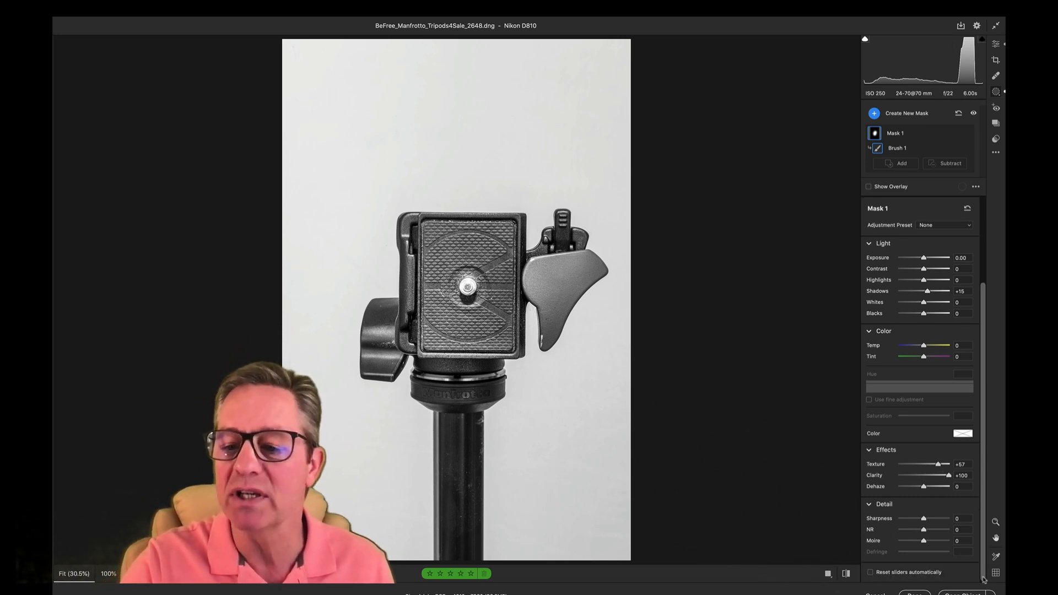
left_click_drag(924, 530, 933, 533)
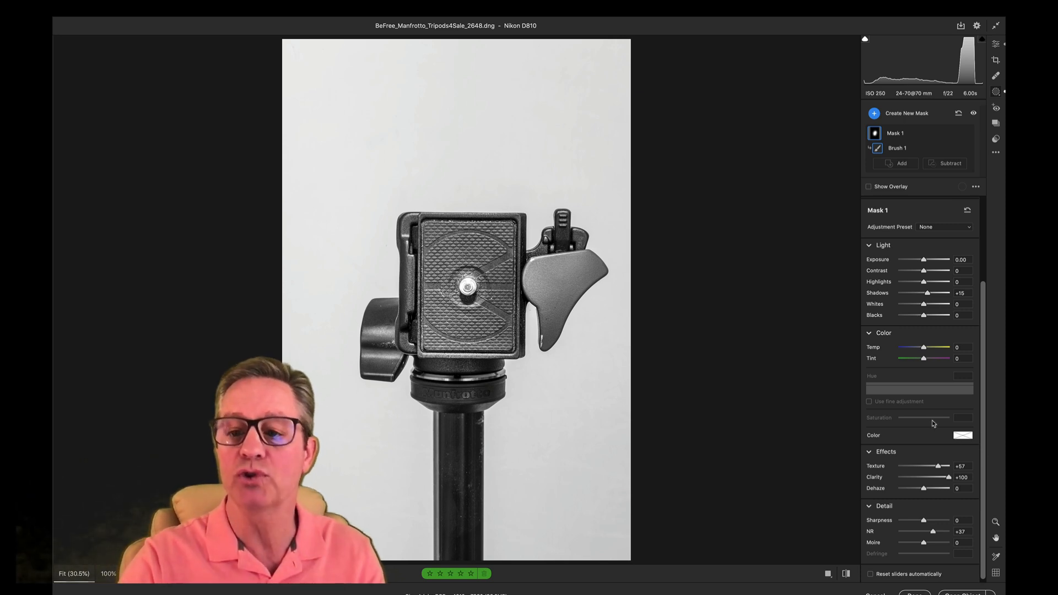
Save the mask's settings as a new masking adjustment preset named aaa Good Job
scroll(933, 424, "up", 3)
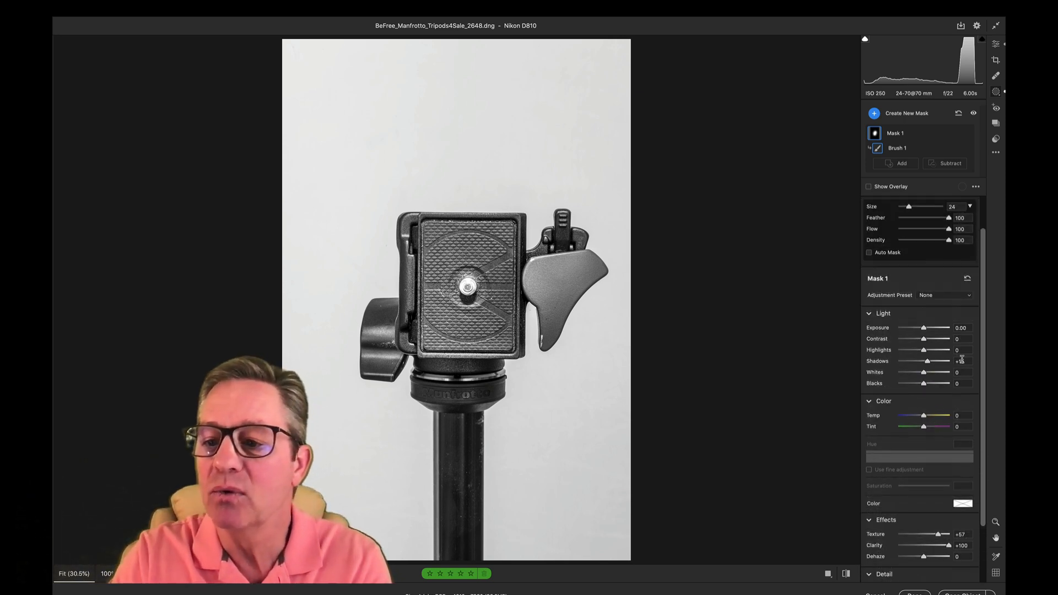
scroll(961, 374, "down", 3)
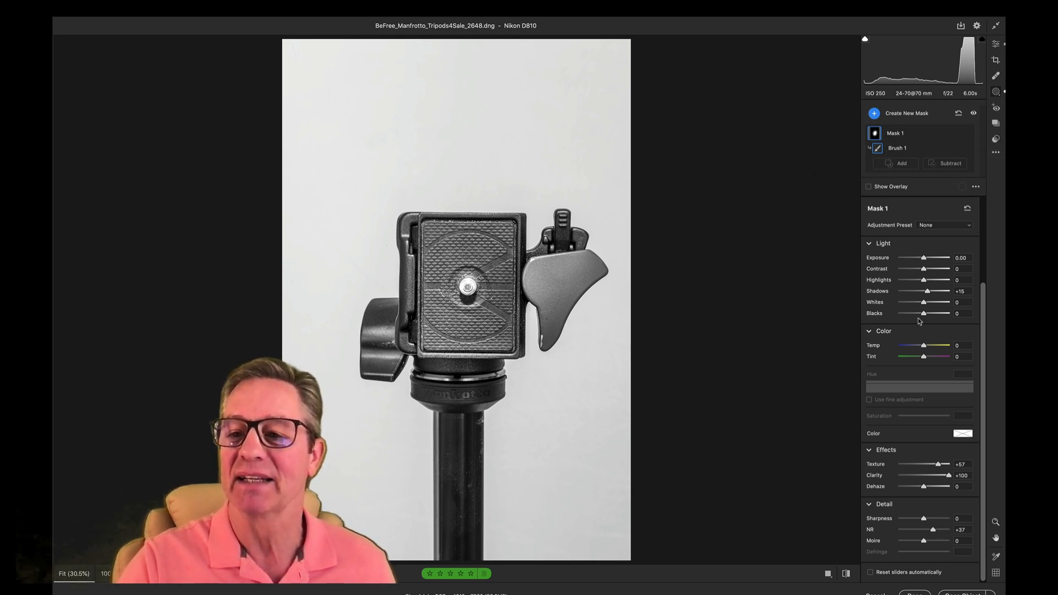
scroll(919, 322, "up", 4)
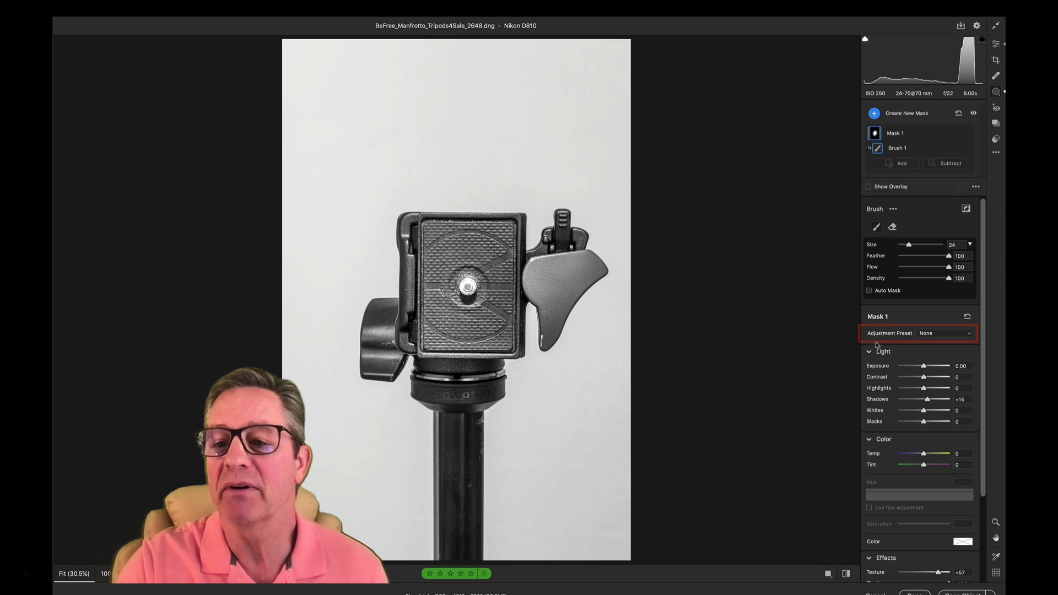
left_click(934, 334)
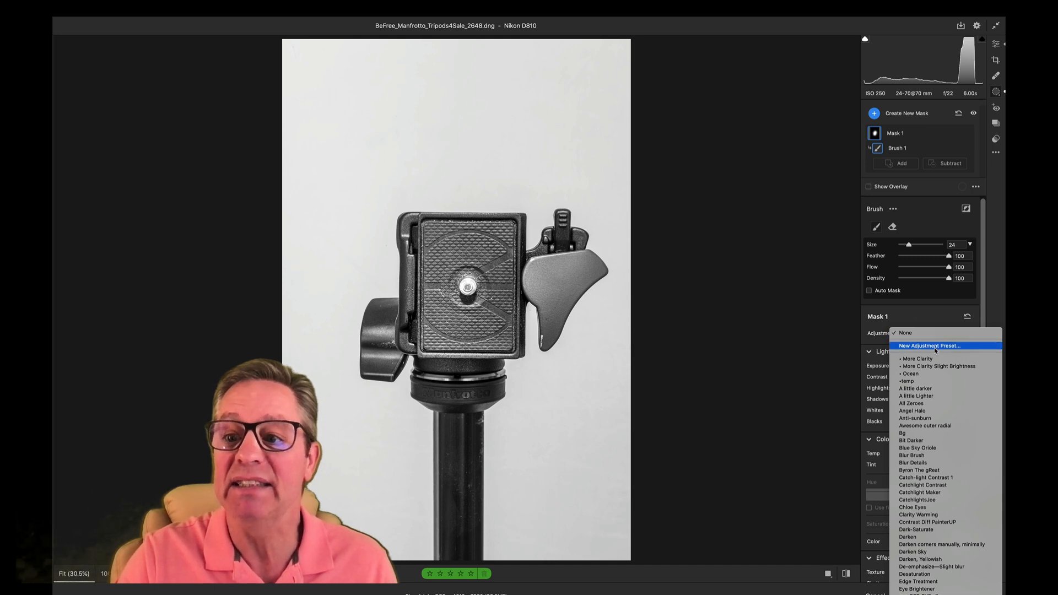
left_click(971, 347)
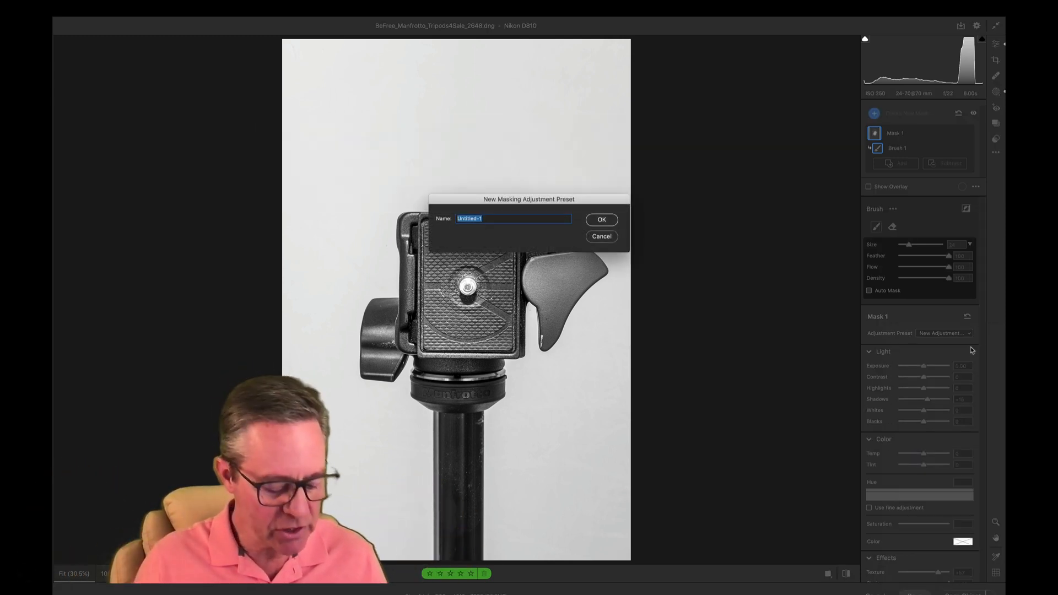
type("aaa Good Job")
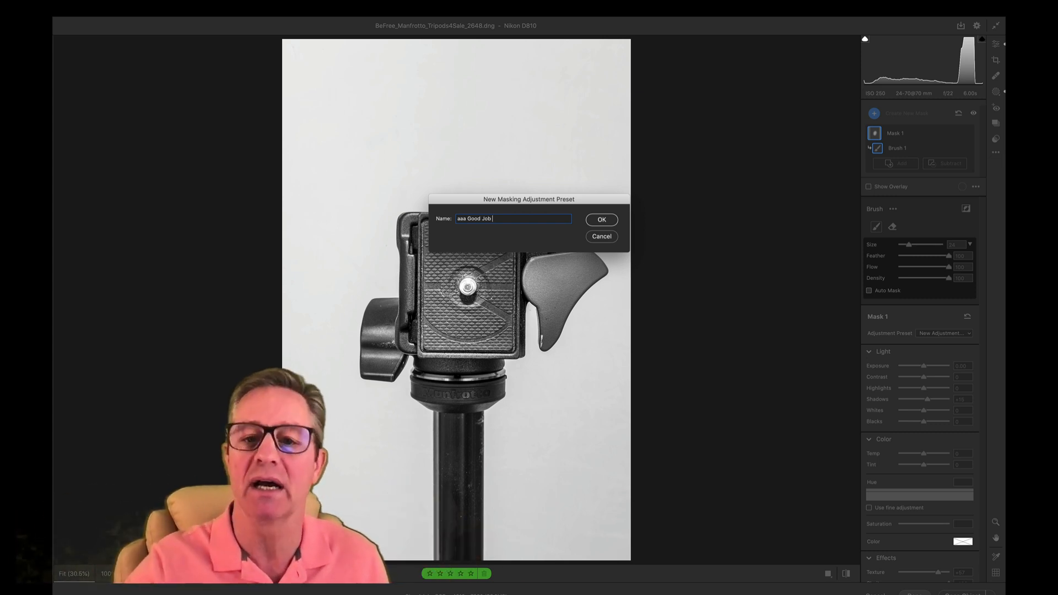
left_click(604, 219)
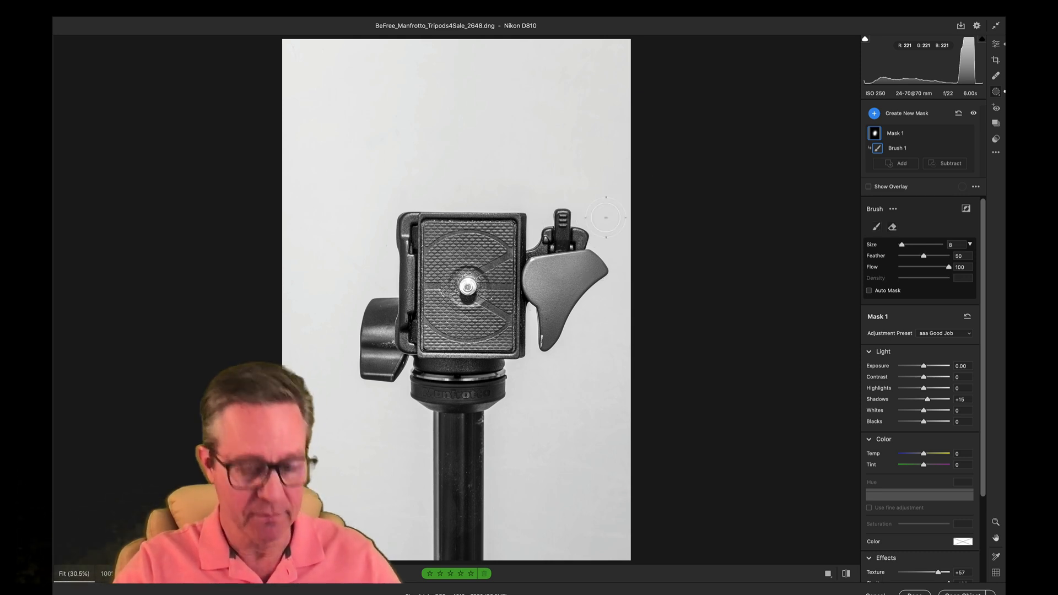
Reset the mask, leave Camera Raw without saving, and open Three-Legged-Thing_Tripods4Sale_2642.dng from Adobe Bridge in Camera Raw
key("alt+super+z")
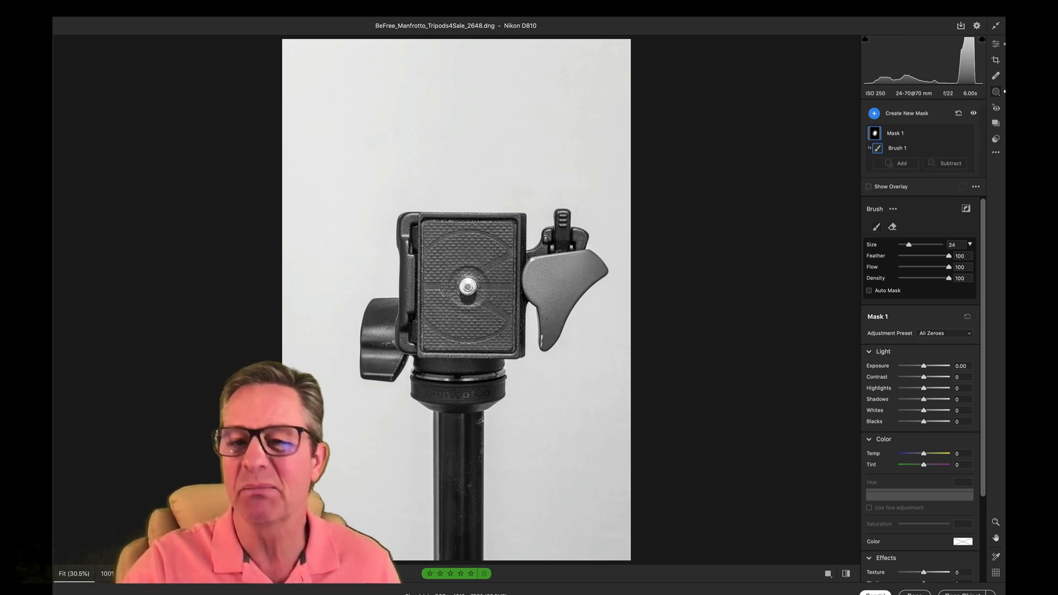
left_click(876, 592)
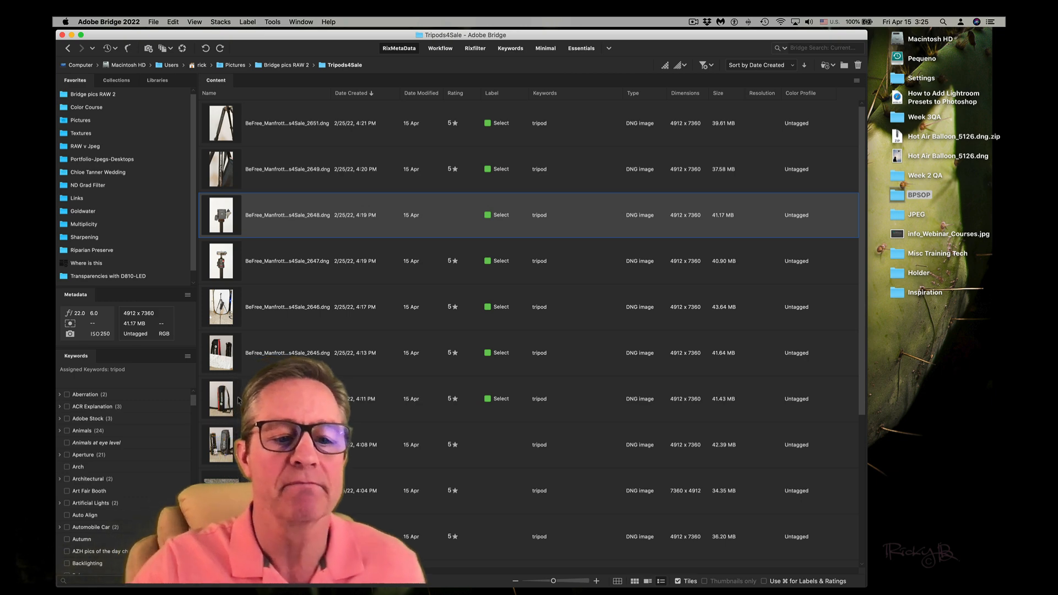
left_click(215, 447)
key("super+r")
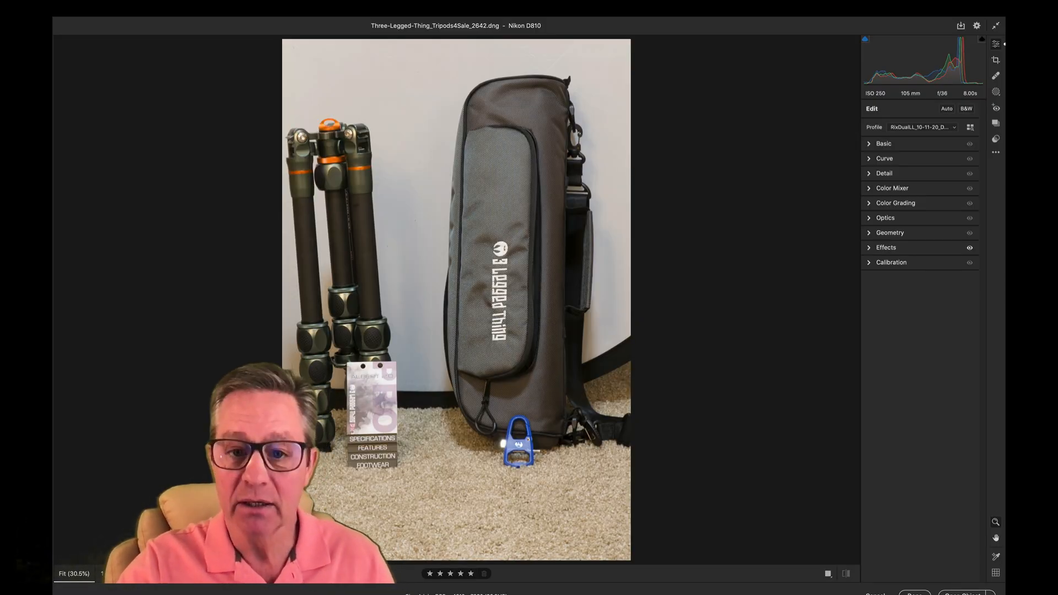
Start a brush mask with the adjustment preset aaa Good Job and paint it over the 3 Legged Thing bag
key("k")
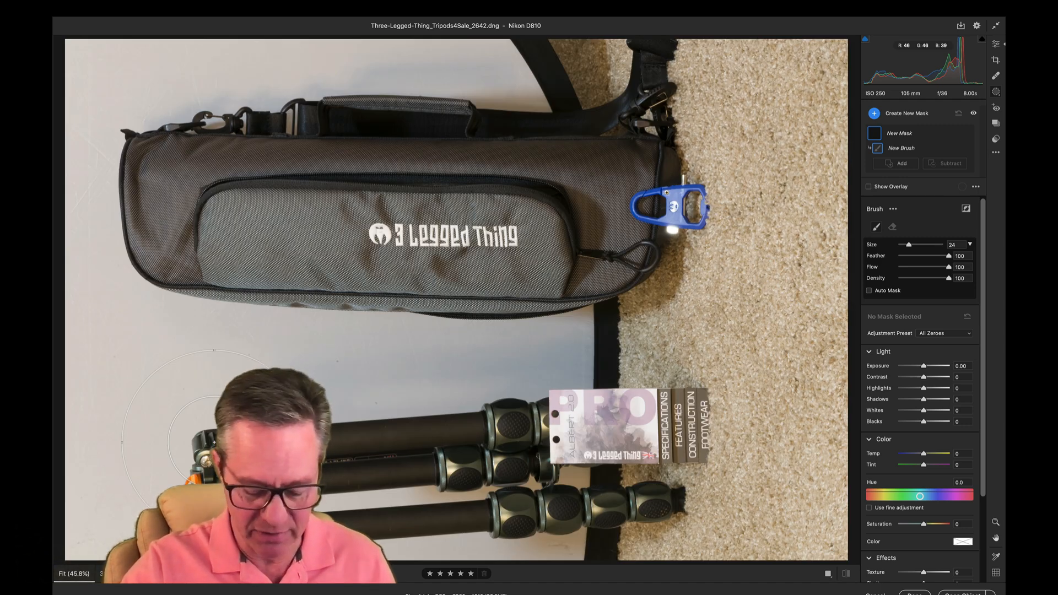
key("r")
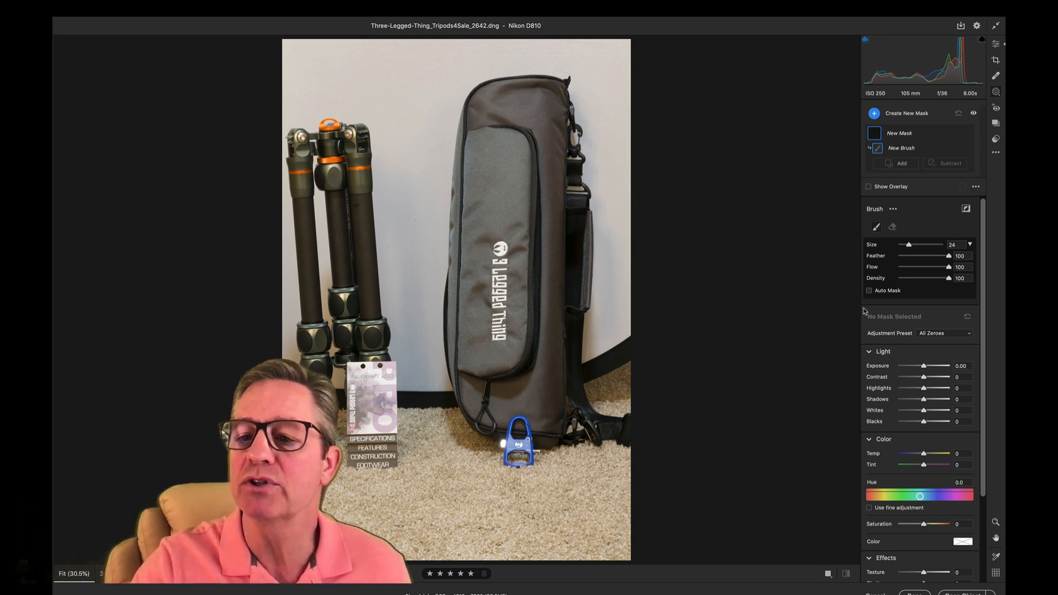
left_click(930, 336)
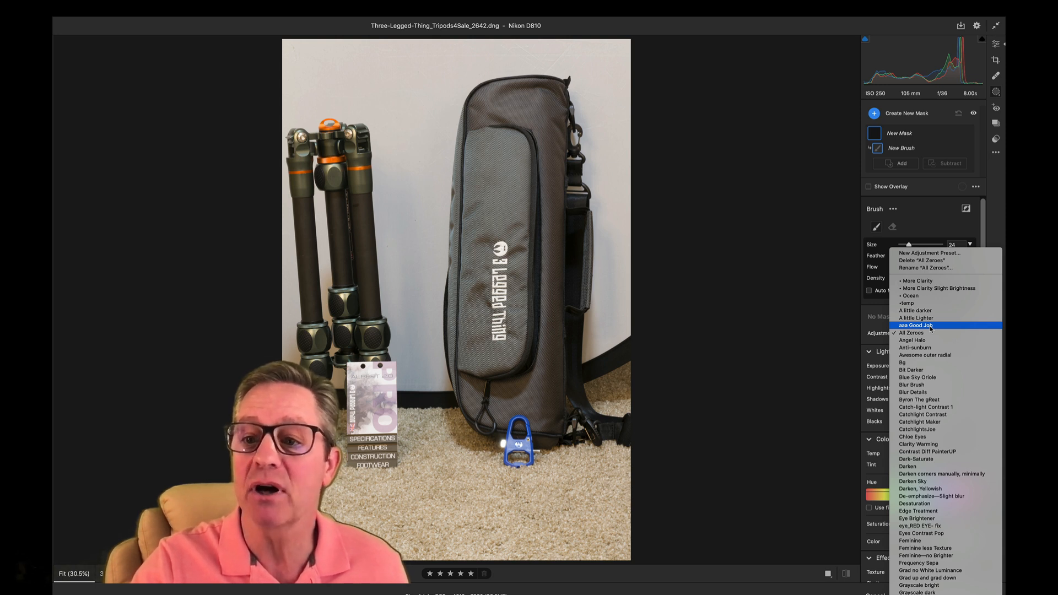
left_click(763, 356)
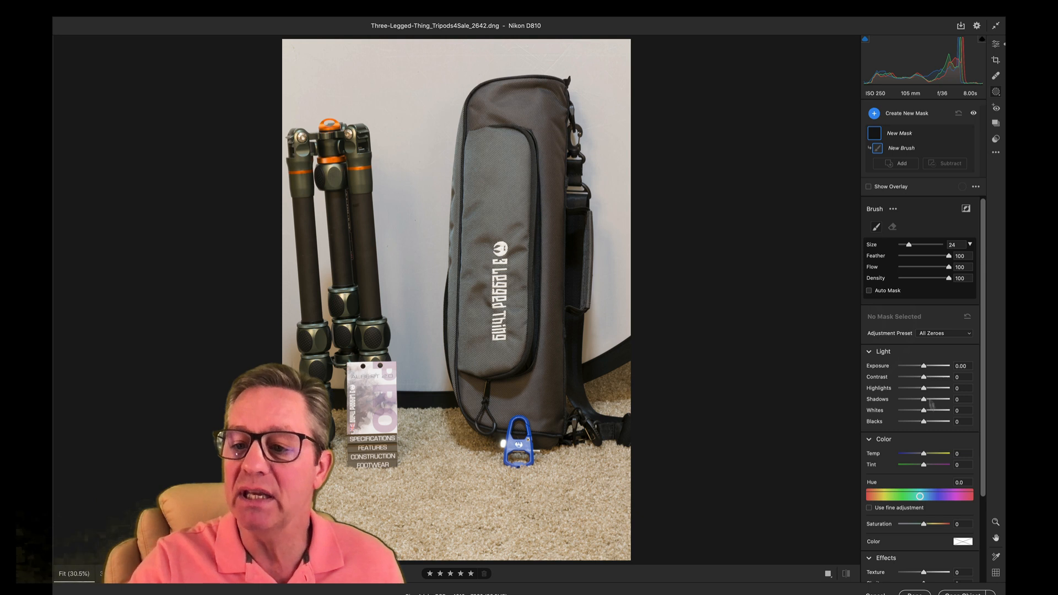
scroll(939, 539, "down", 3)
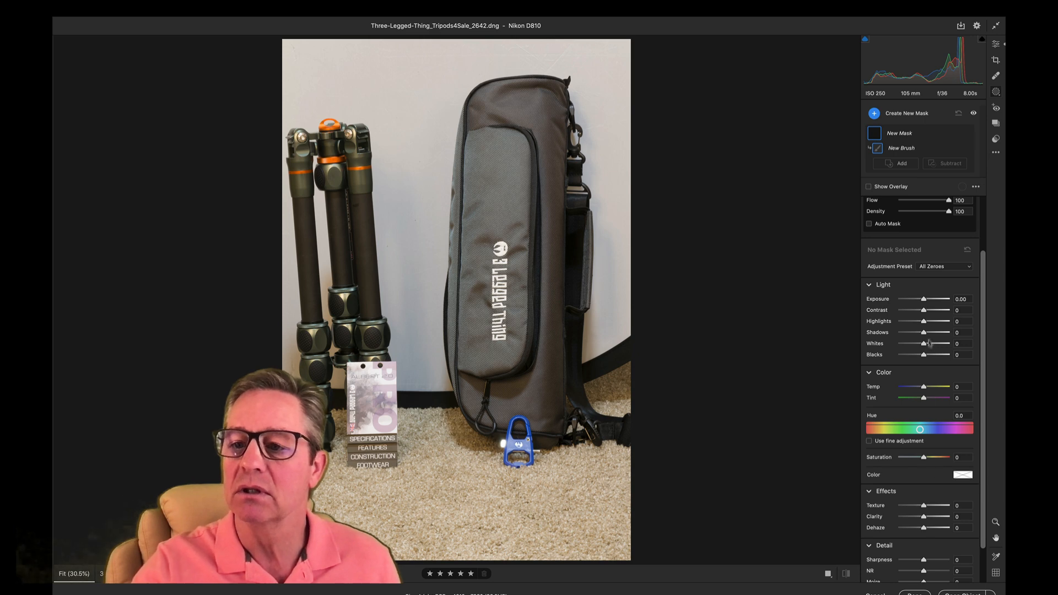
left_click(935, 268)
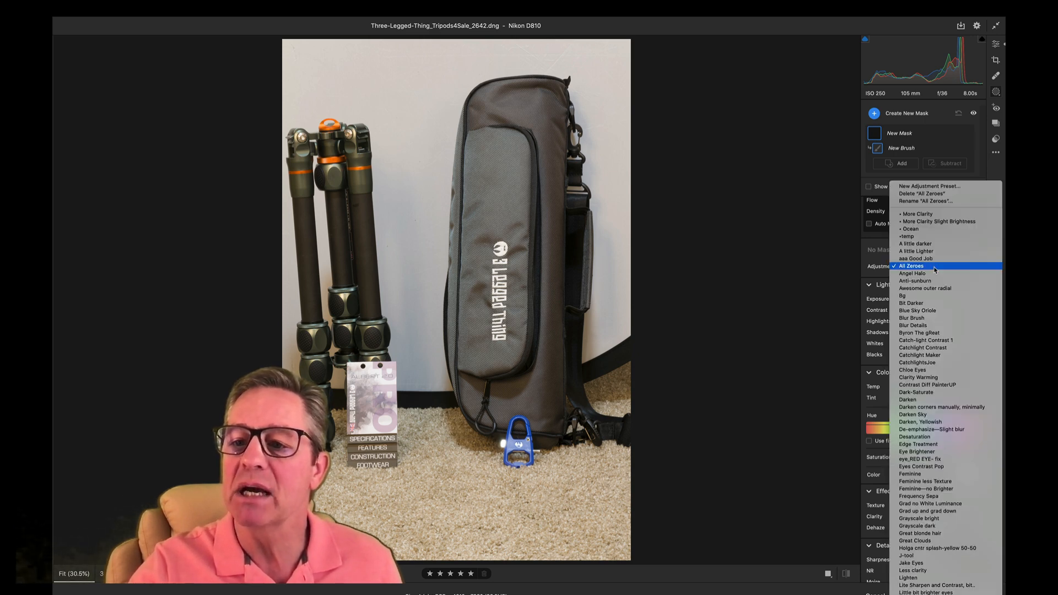
left_click(936, 260)
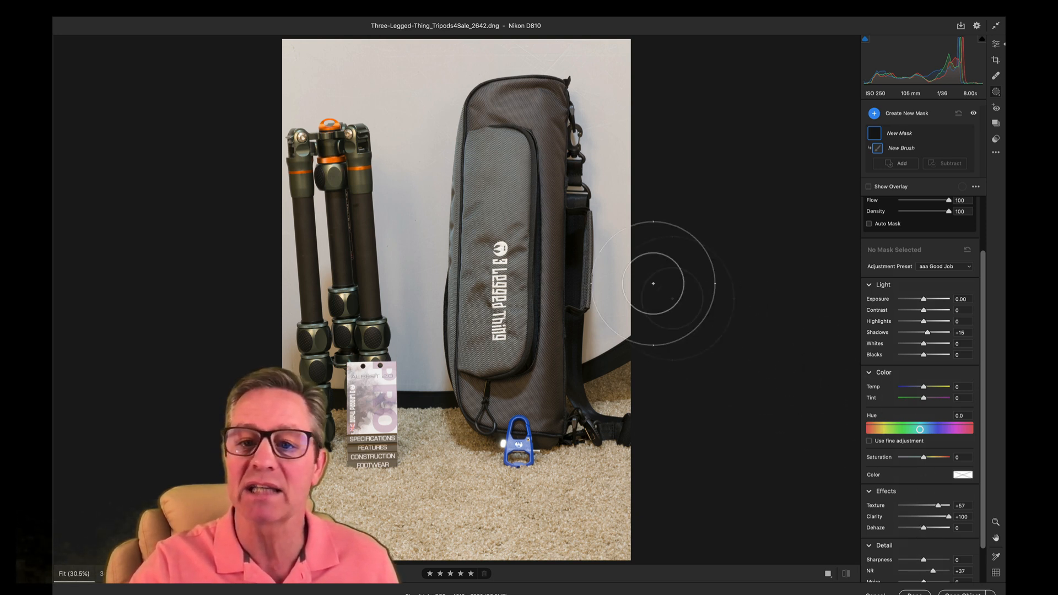
mouse_move(510, 190)
left_mouse_down()
mouse_move(518, 415)
mouse_move(522, 276)
mouse_move(502, 118)
mouse_move(490, 107)
mouse_move(513, 115)
mouse_move(575, 411)
left_mouse_up()
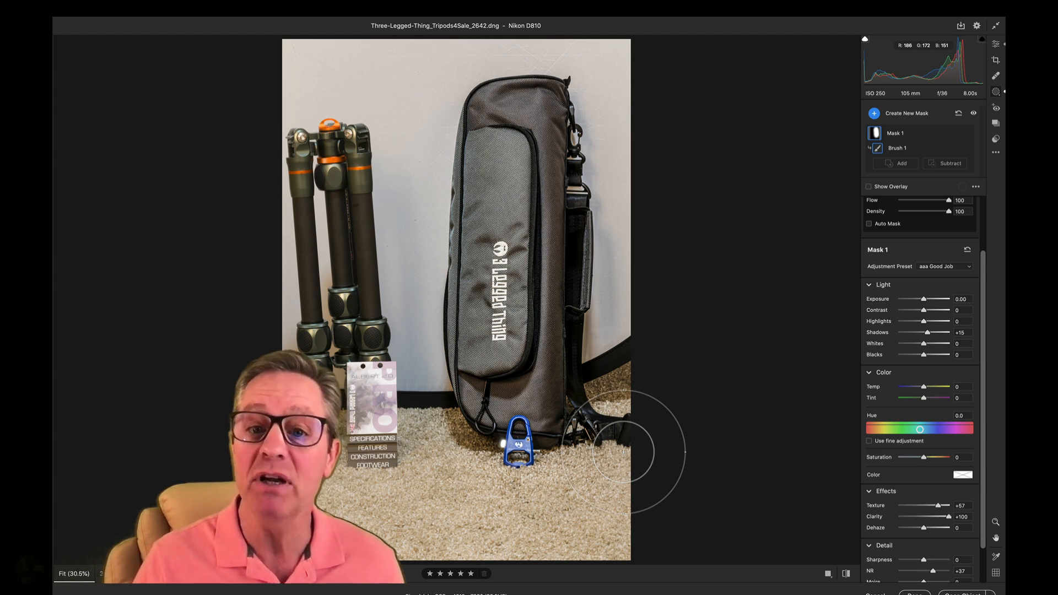
Compare the bag with and without the painted mask by repeatedly undoing and redoing it, ending with the mask undone
key("super+z")
key("super+shift+z")
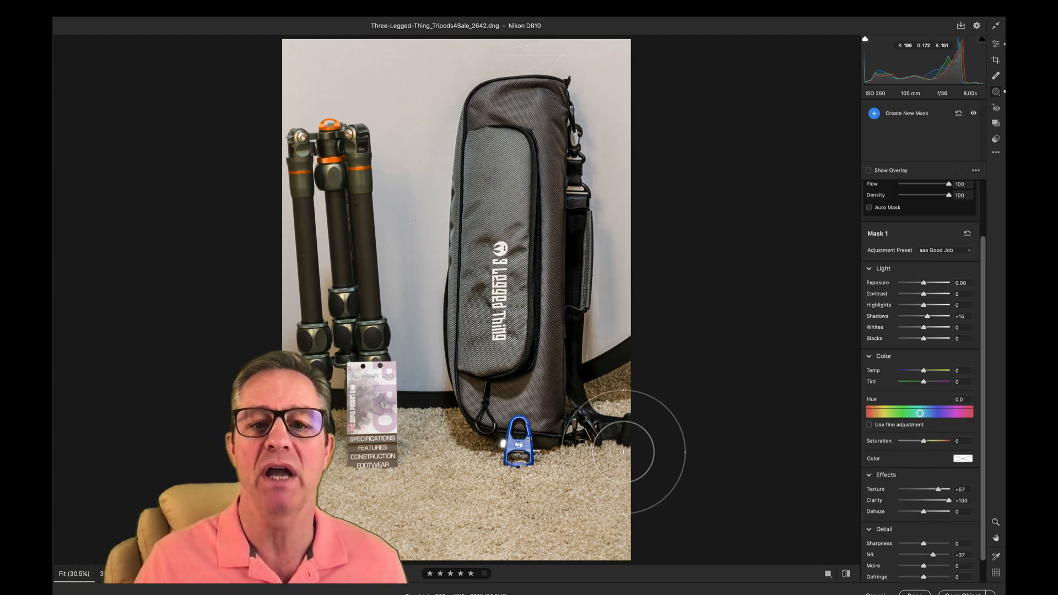
key("super+z")
key("super+shift+z")
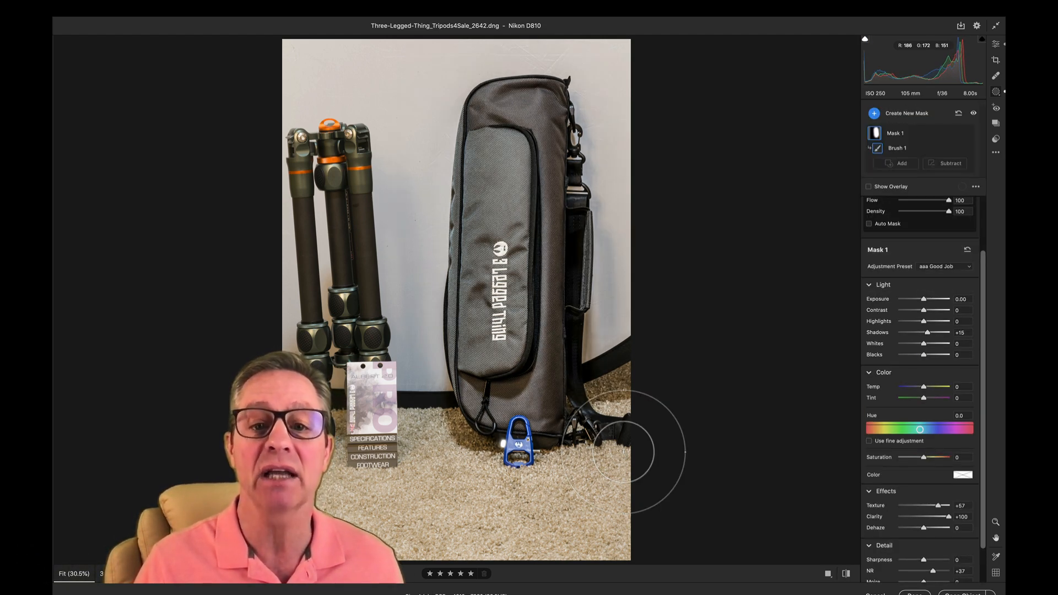
key("super+z")
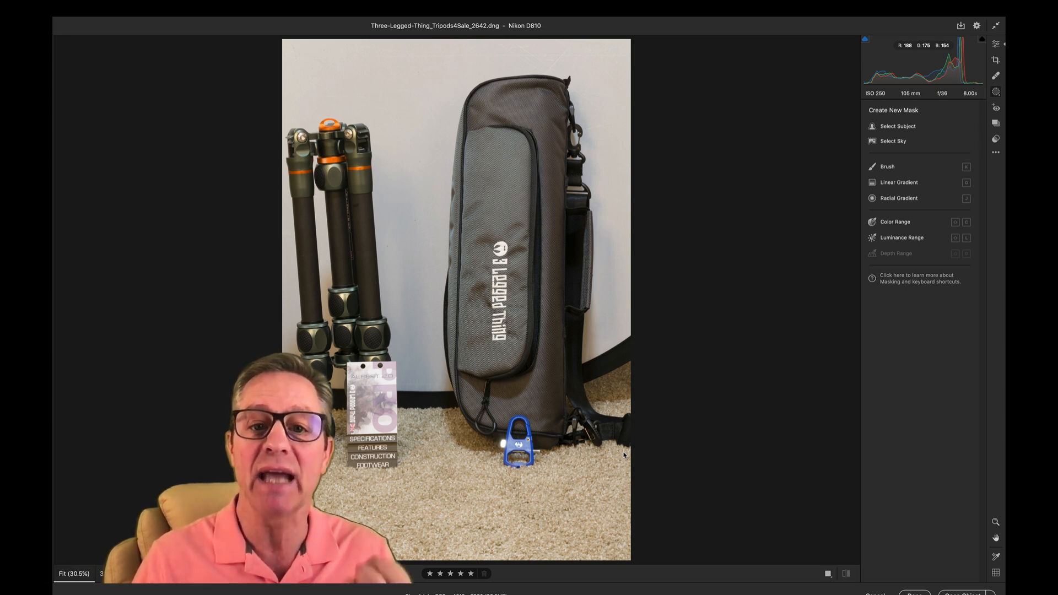
key("super+shift+z")
key("super+z")
key("super+shift+z")
key("super+z")
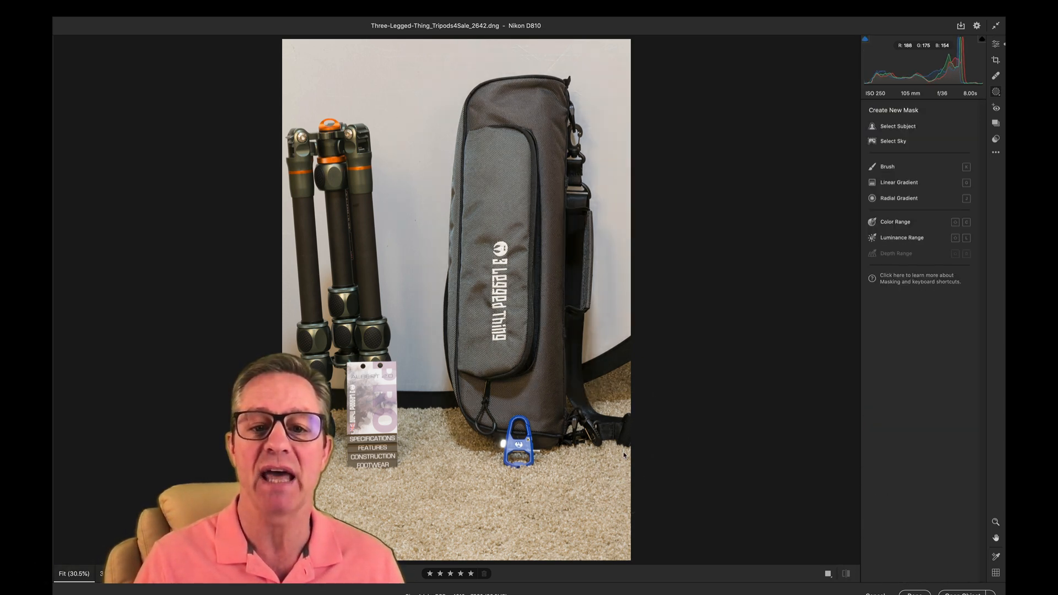
key("super+shift+z")
key("super+z")
key("super+shift+z")
key("super+z")
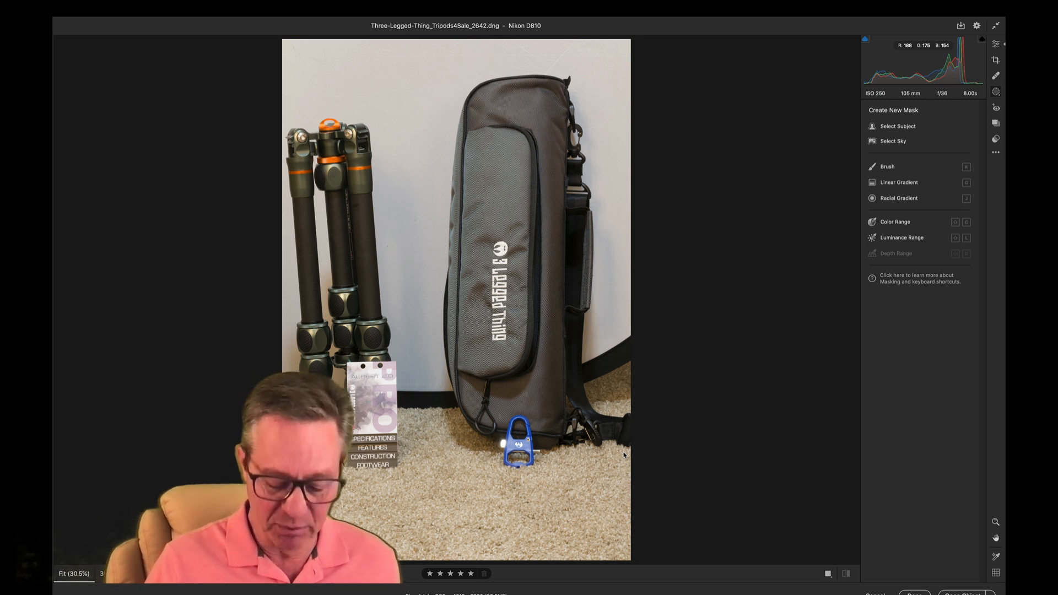
Apply a brush mask with the adjustment preset aaa Good Job to the bag and paint it over the tripod
key("k")
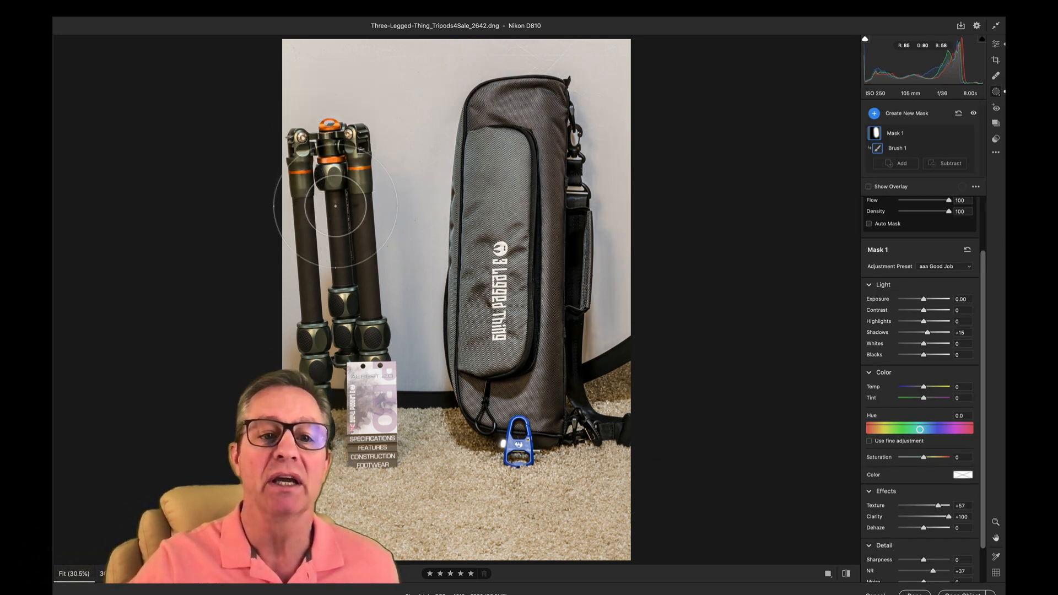
left_click_drag(359, 406, 361, 417)
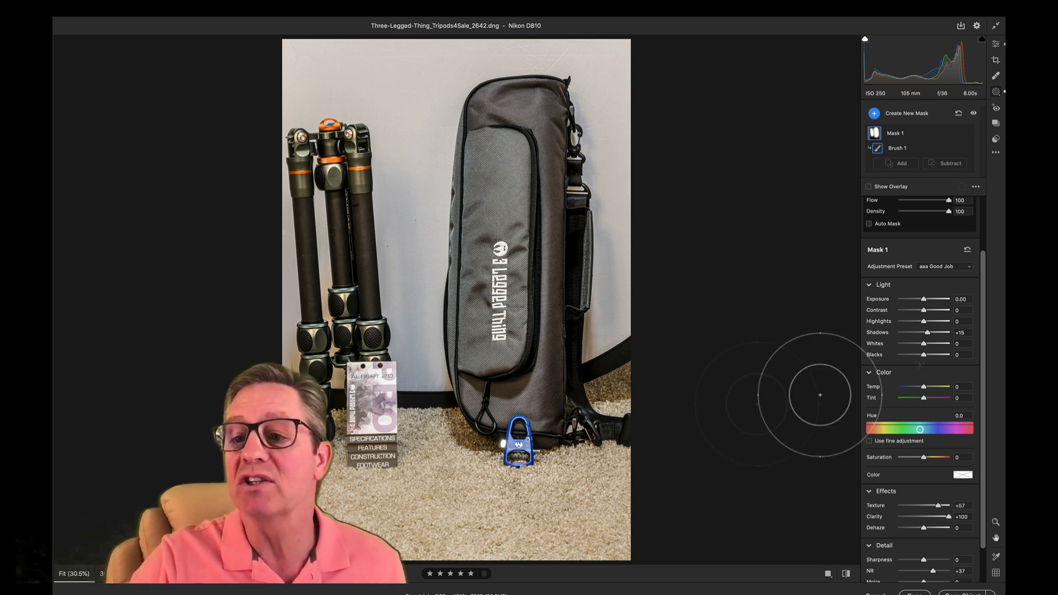
Look through the list of masking adjustment presets and apply Byron The gReat to the mask
left_click(925, 268)
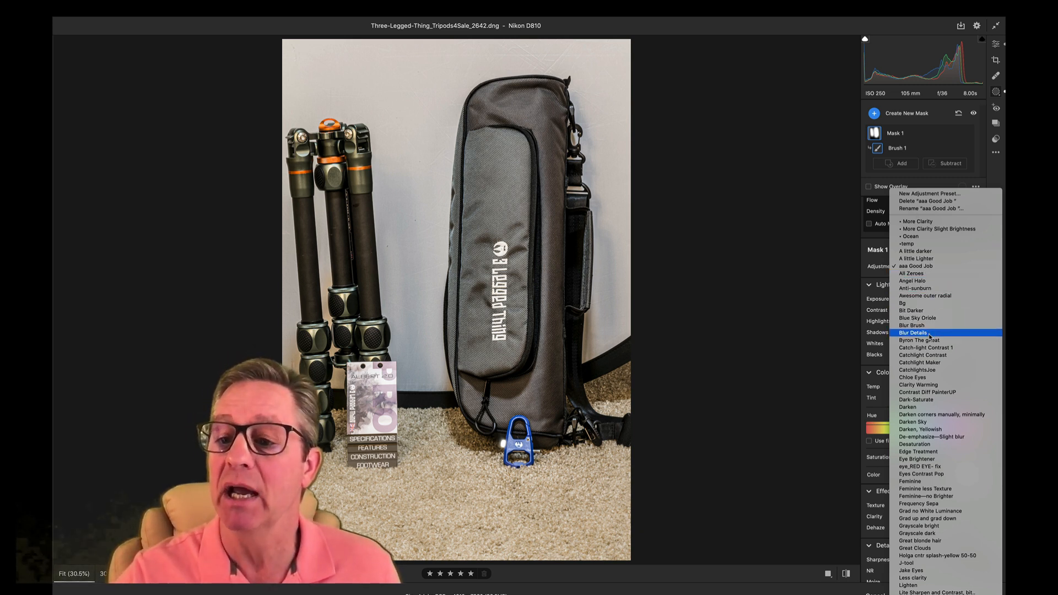
scroll(918, 320, "down", 1)
scroll(917, 320, "down", 2)
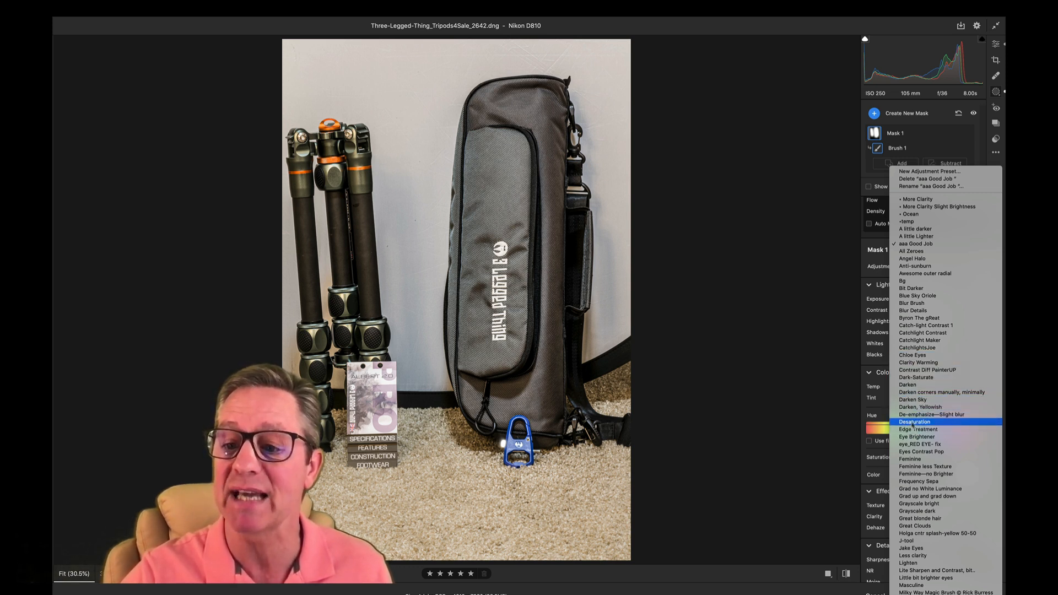
scroll(912, 446, "down", 5)
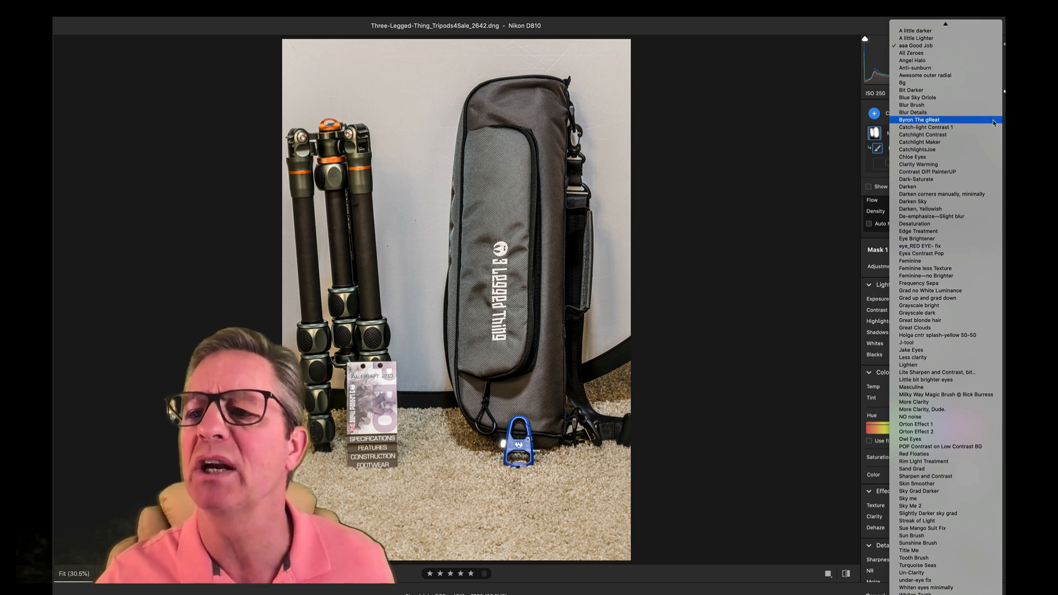
left_click(957, 121)
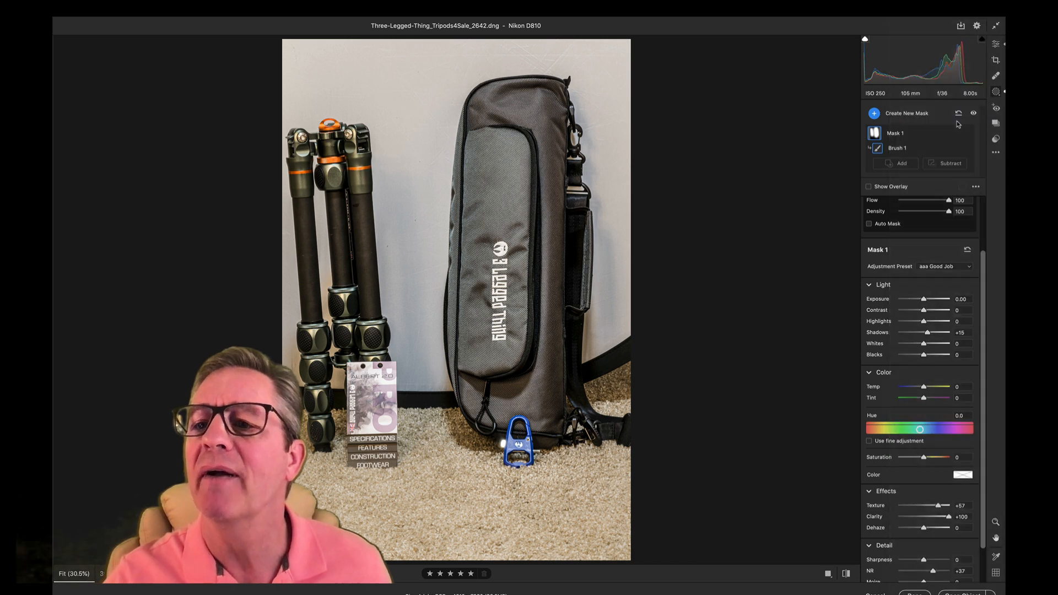
Delete the masking adjustment preset Byron The gReat
left_click(965, 267)
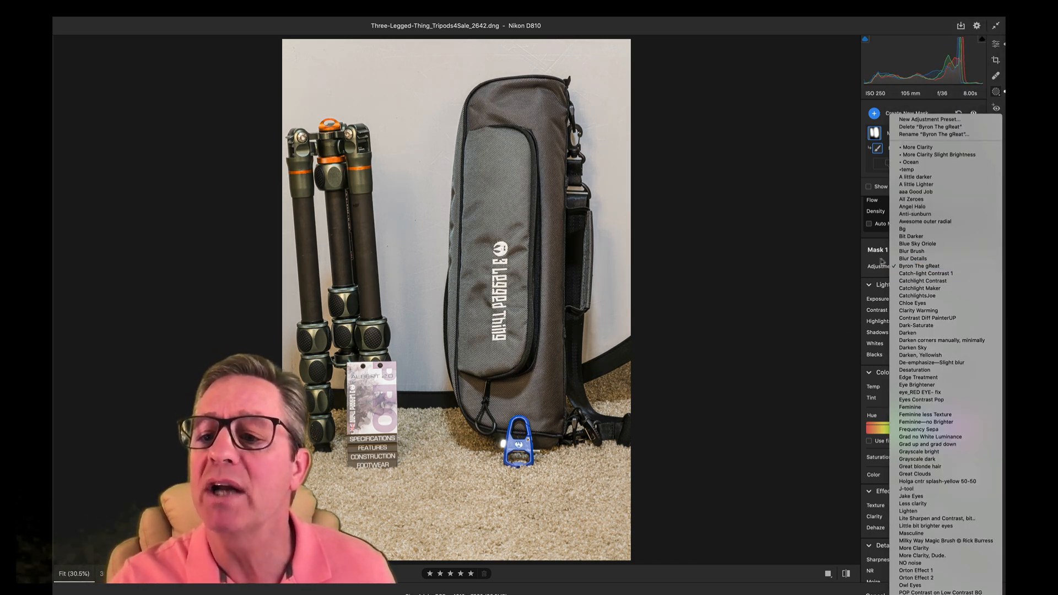
left_click(901, 268)
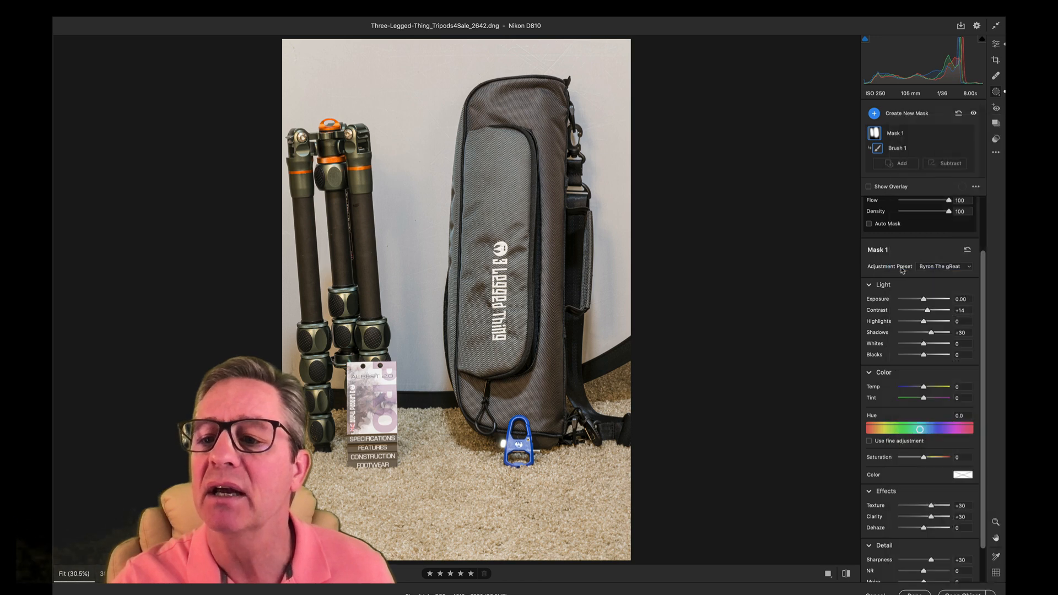
left_click(963, 269)
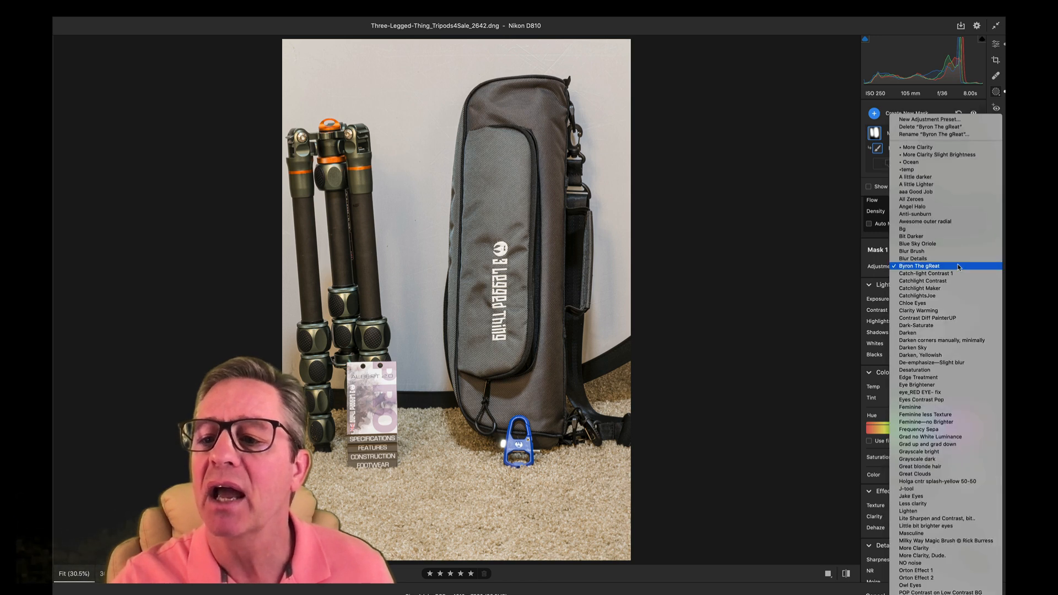
left_click(971, 127)
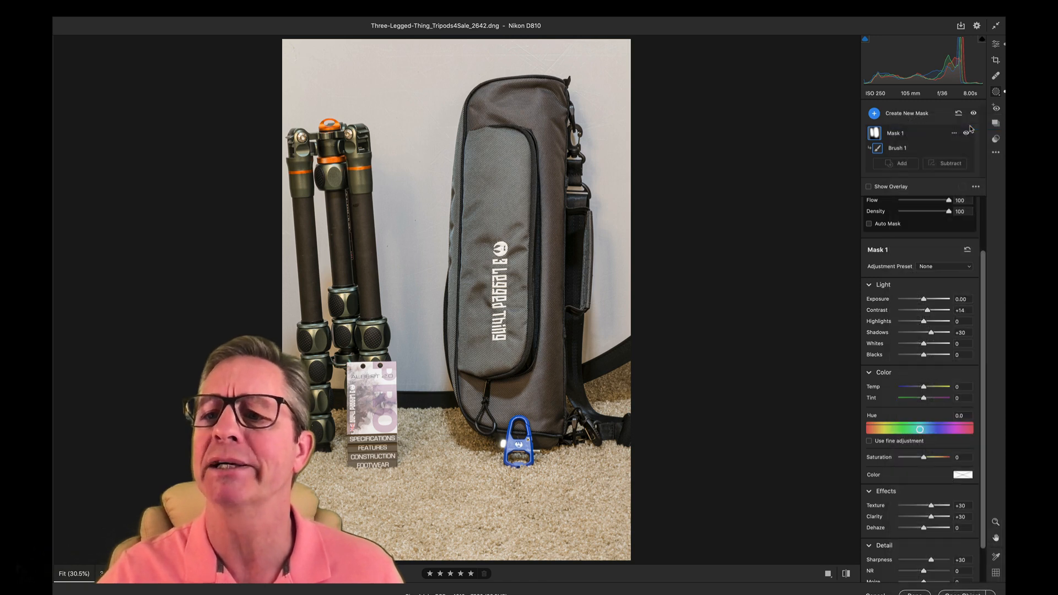
Apply the masking adjustment preset •temp to the mask and rename that preset AAA Temp
left_click(912, 268)
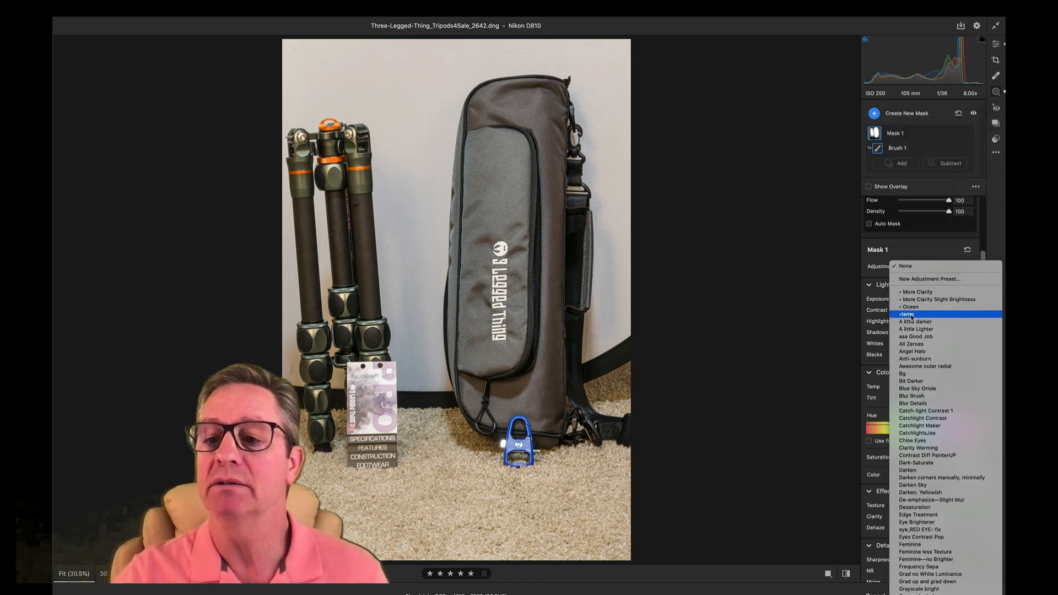
left_click(912, 315)
left_click(944, 268)
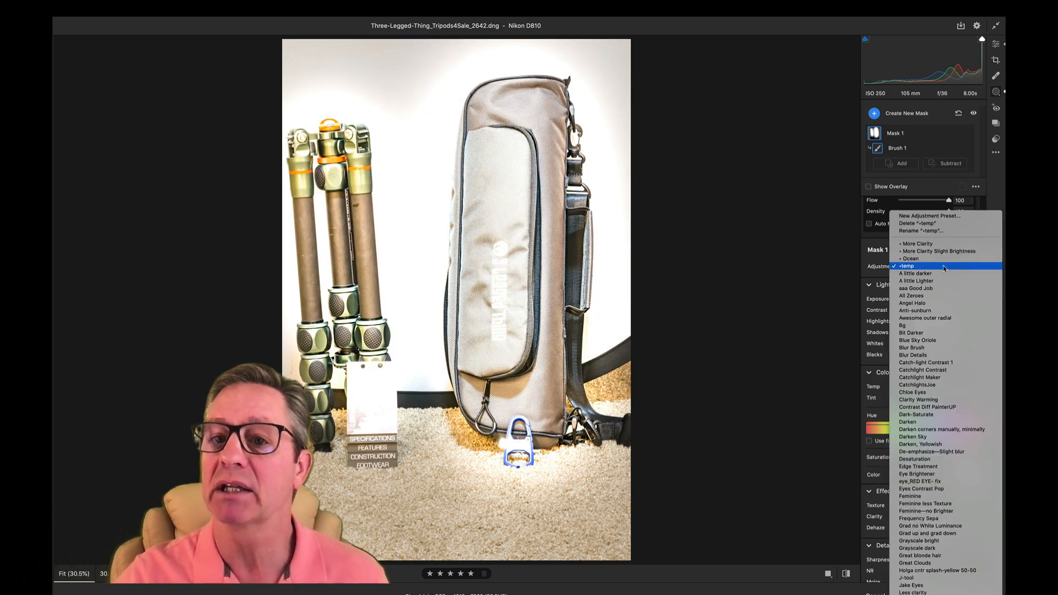
left_click(915, 232)
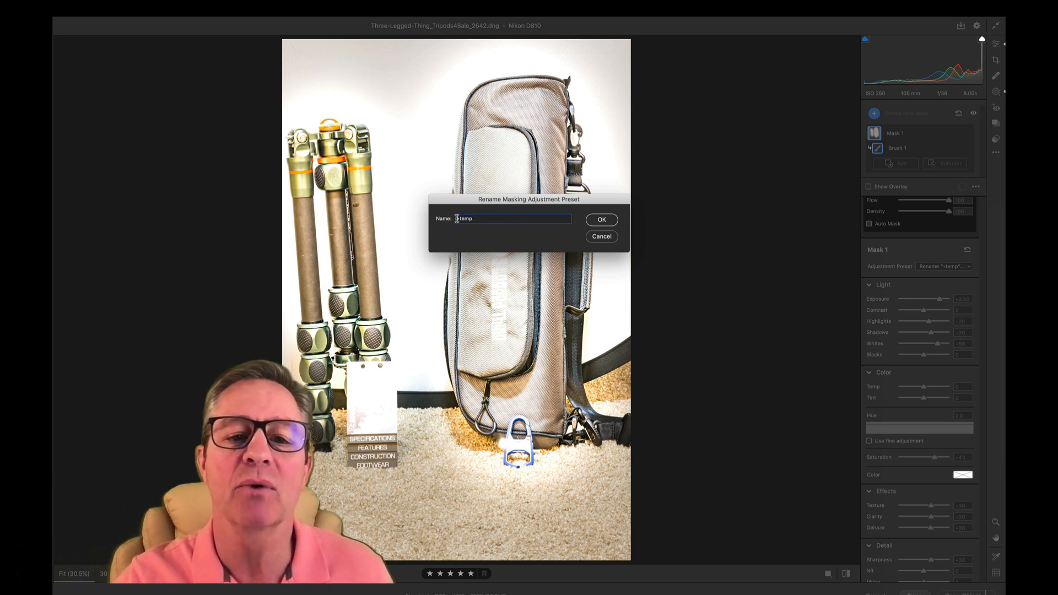
type("AAA")
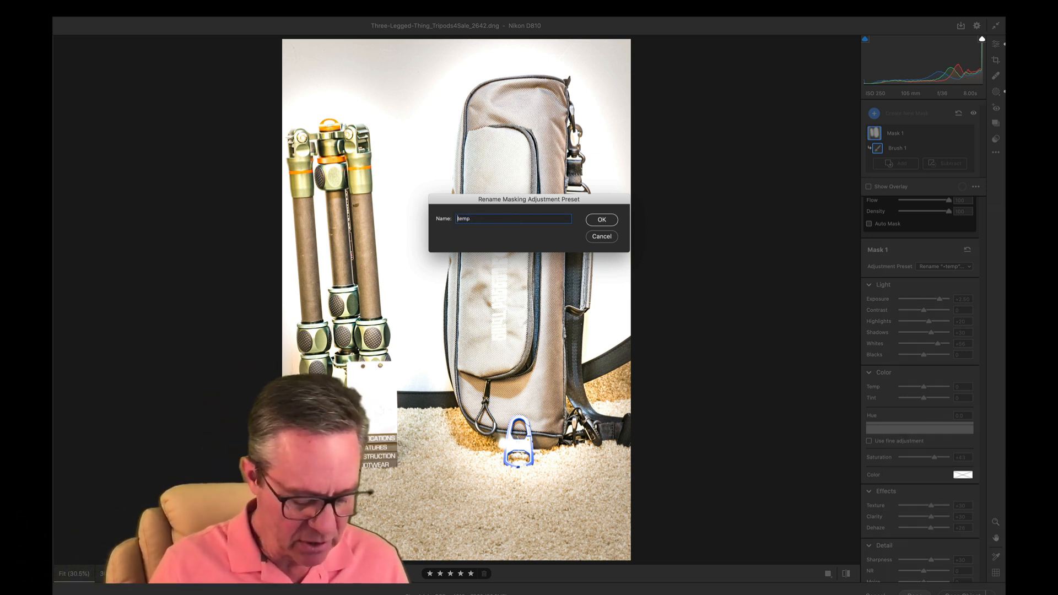
type(" T")
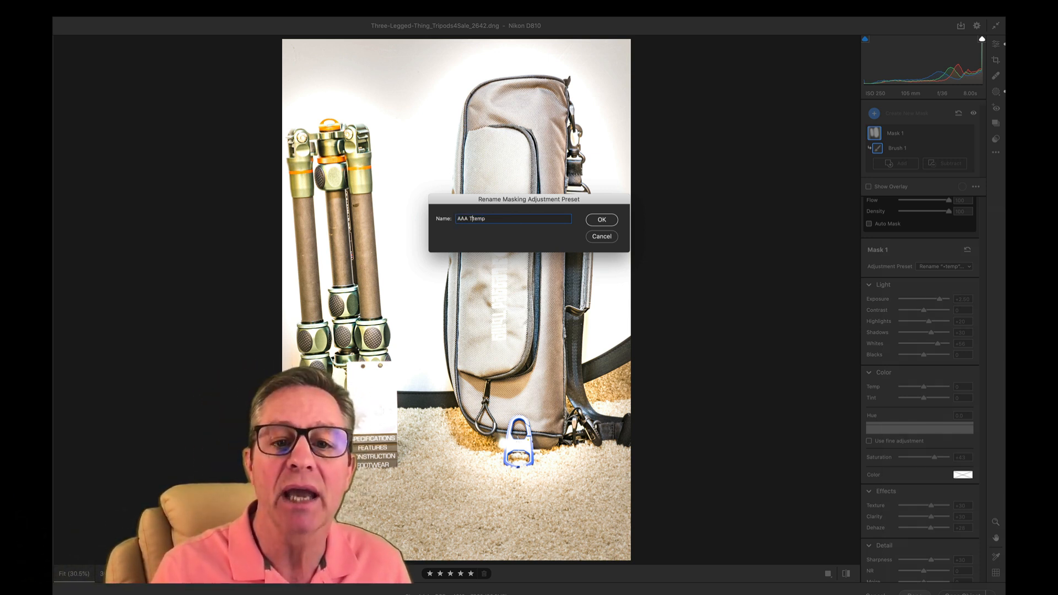
key("Delete")
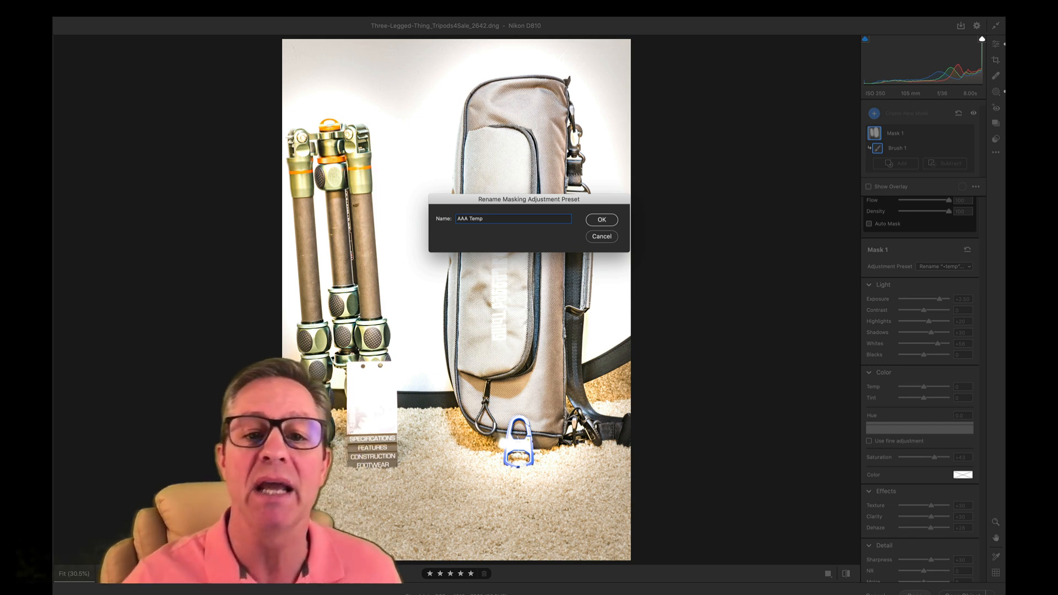
left_click(602, 220)
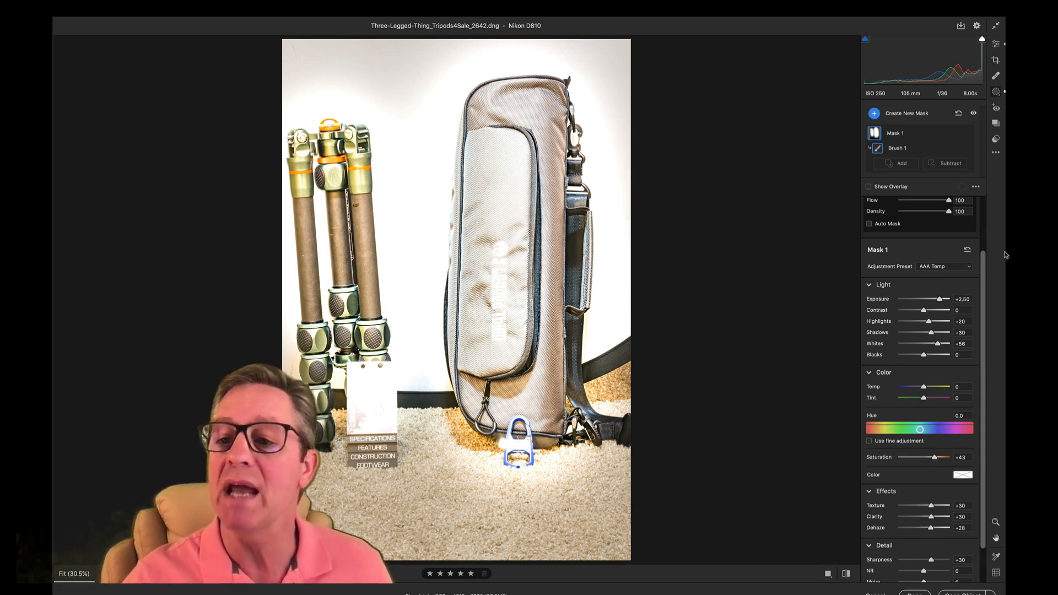
left_click(944, 268)
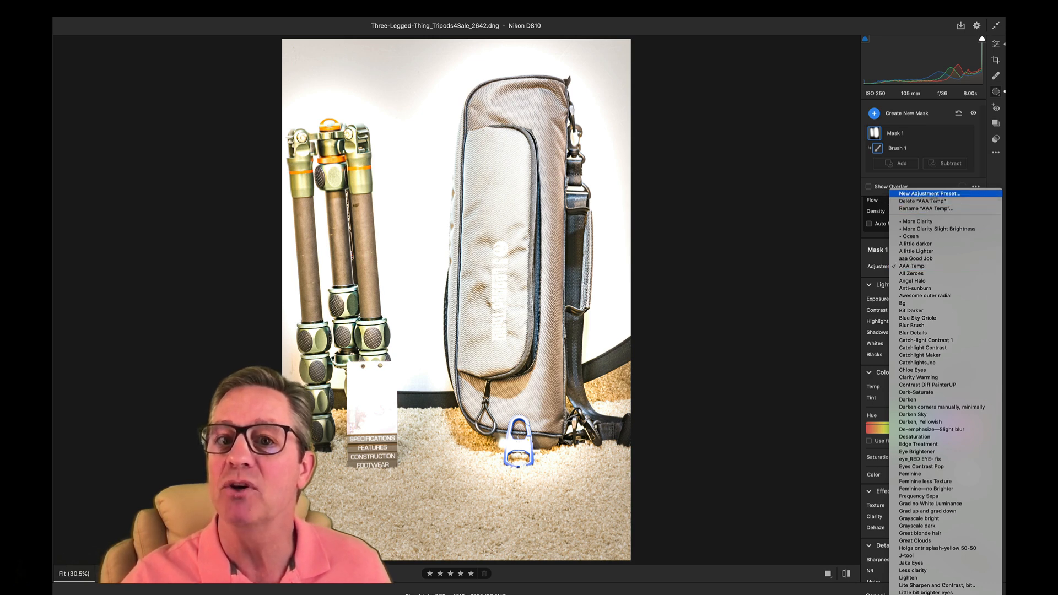
left_click(778, 204)
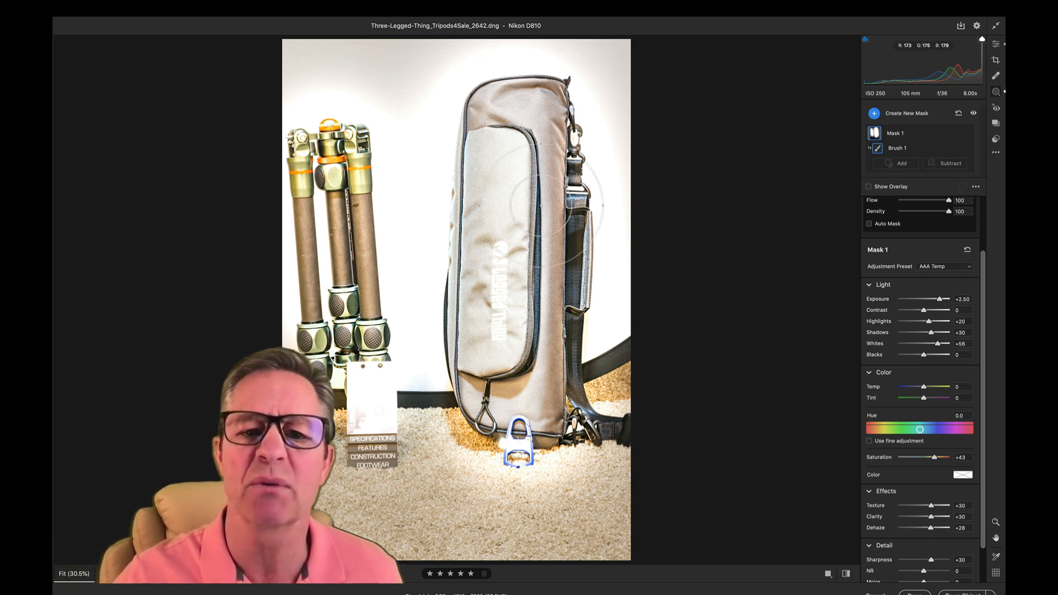
Lower the mask's Exposure to -0.45 and save its settings as a masking adjustment preset under the existing name AAA Temp
left_click_drag(931, 300, 922, 302)
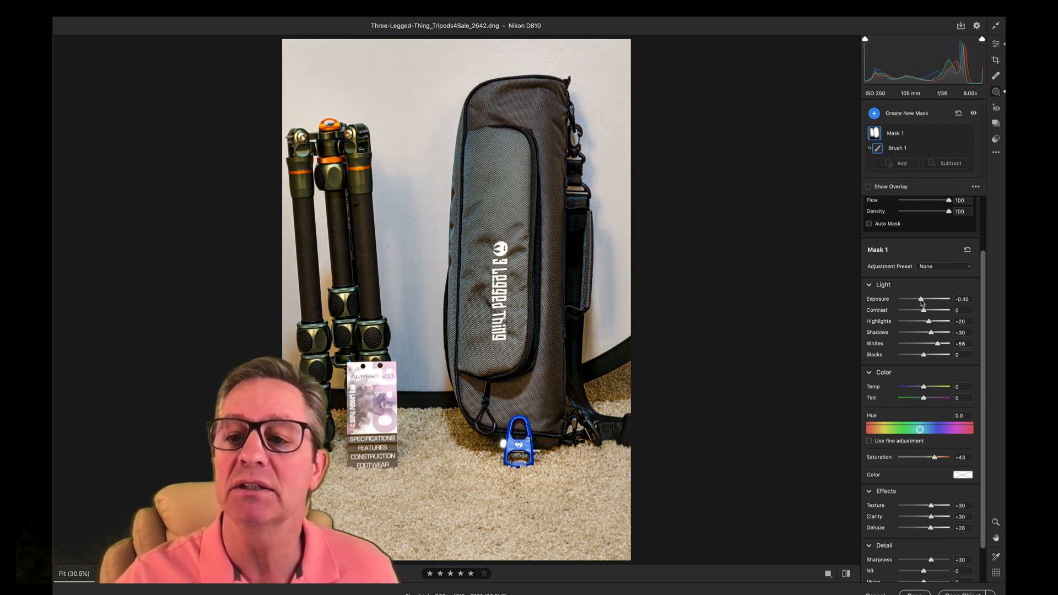
left_click(943, 268)
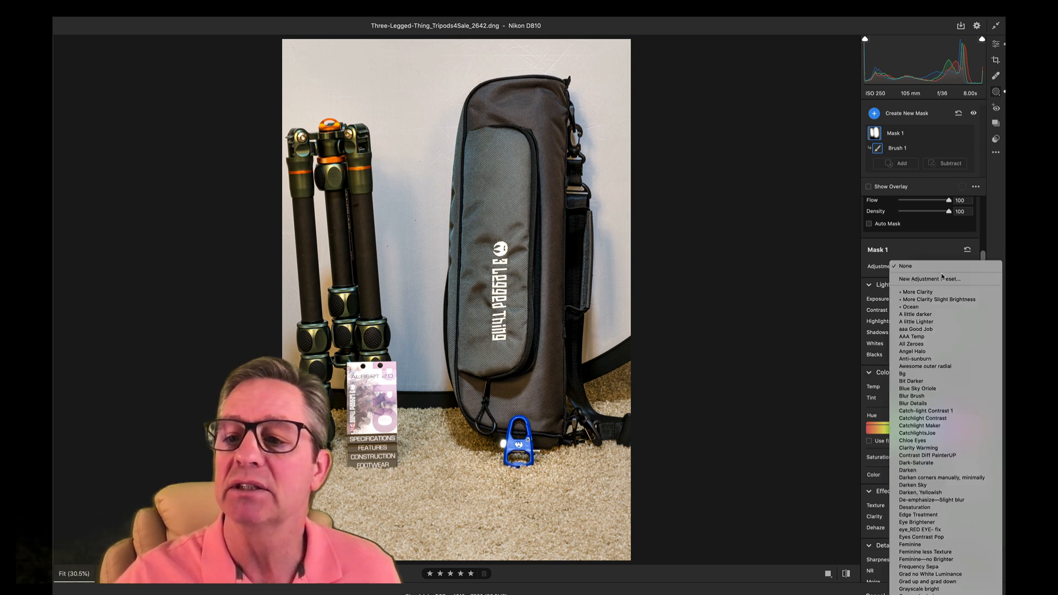
left_click(941, 279)
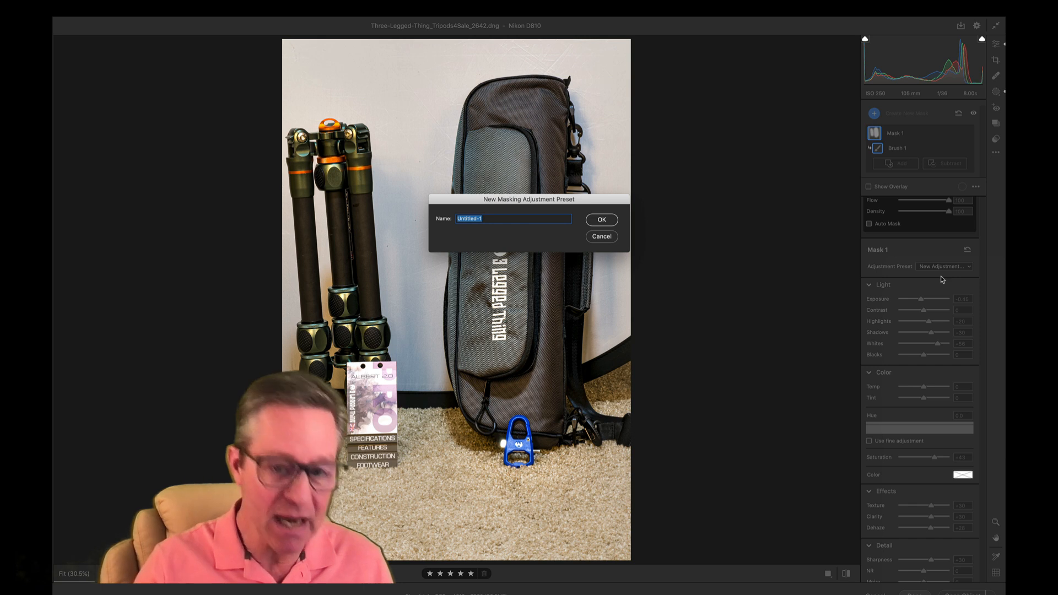
type("AAA Temp")
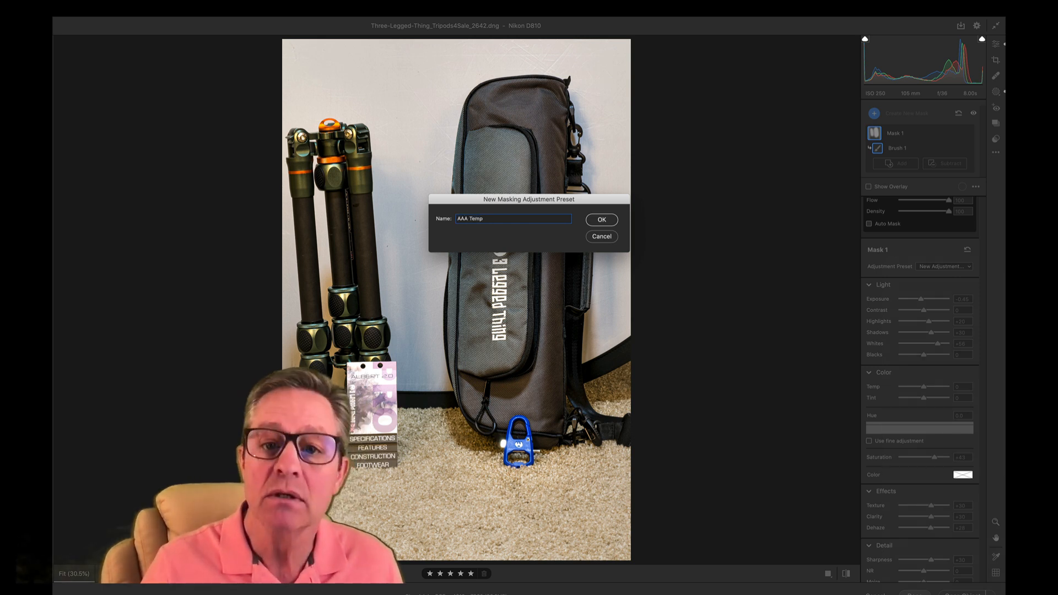
key("Return")
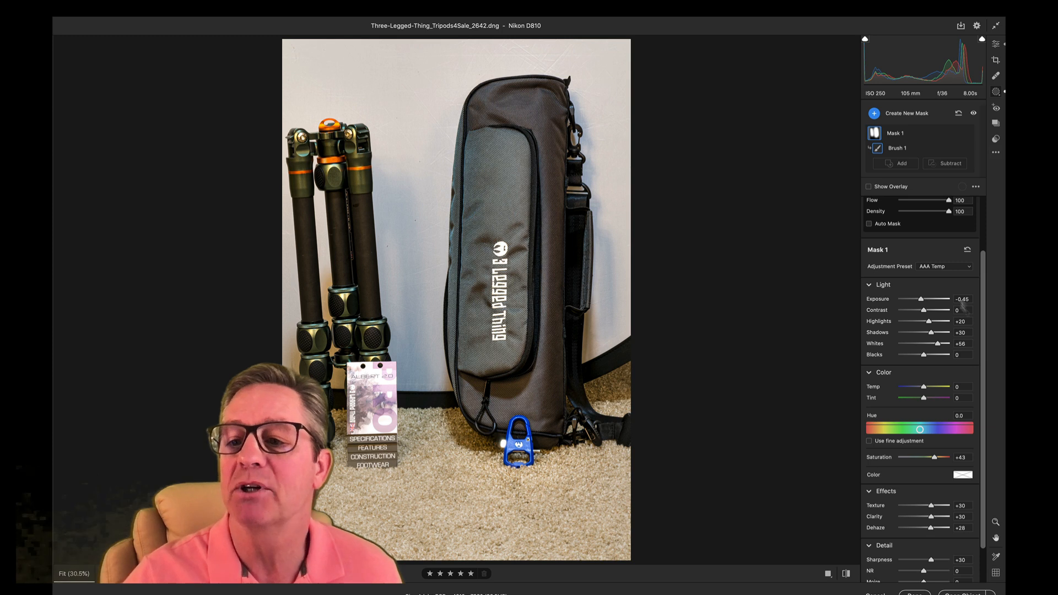
left_click(959, 267)
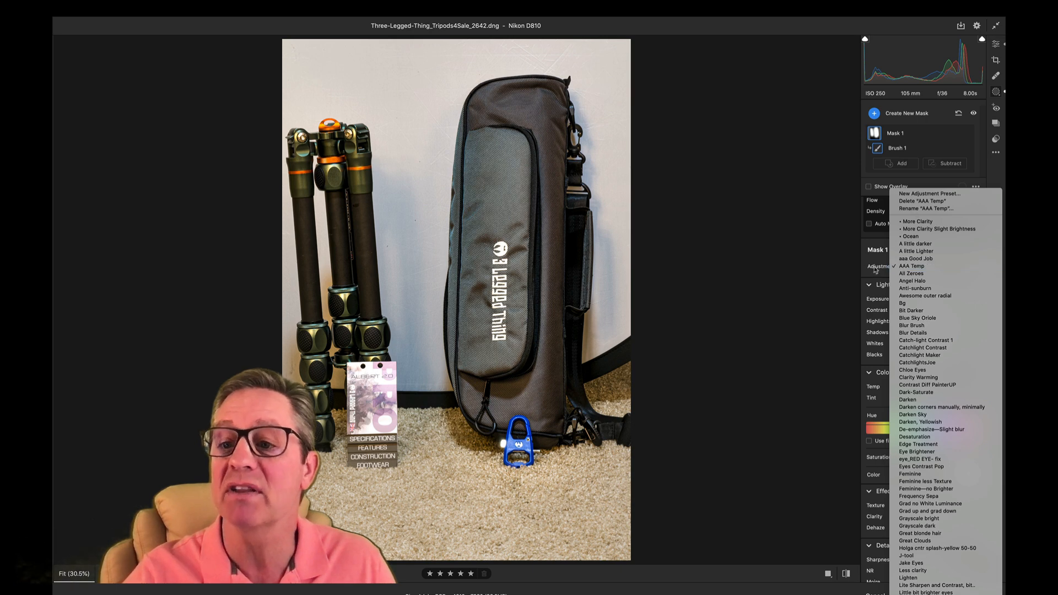
left_click(845, 272)
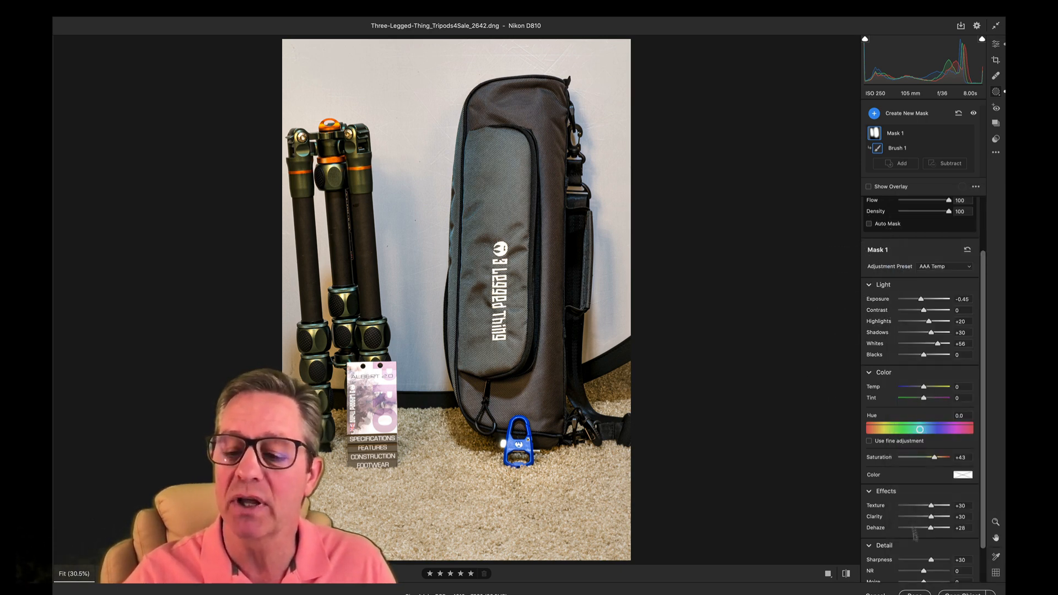
Leave Camera Raw without saving and open the seated woman's portrait ending in _1191.dng from Adobe Bridge's Portfolio collection in Camera Raw
left_click(876, 593)
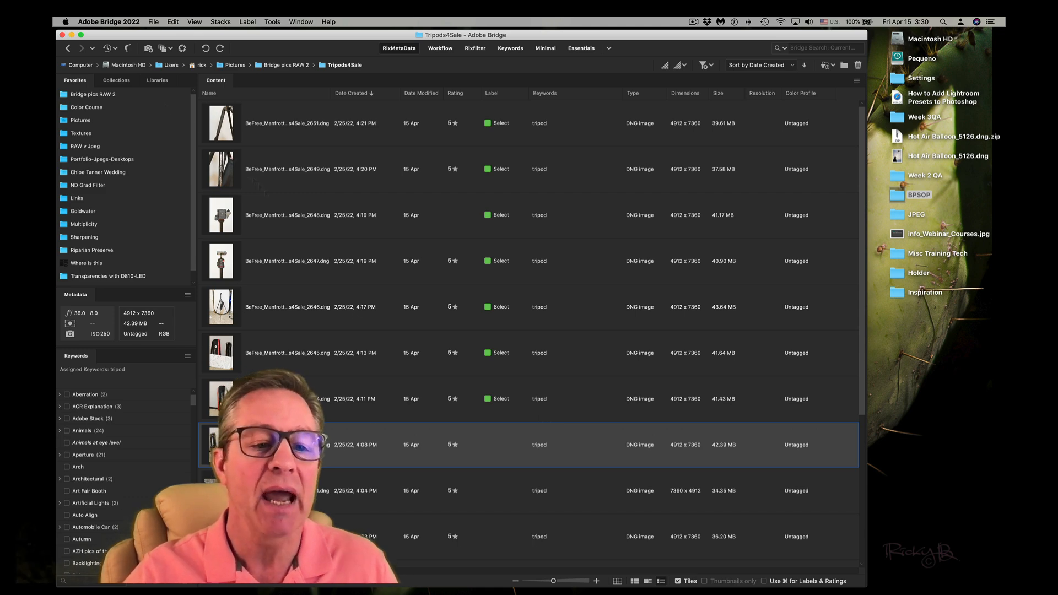
left_click(117, 81)
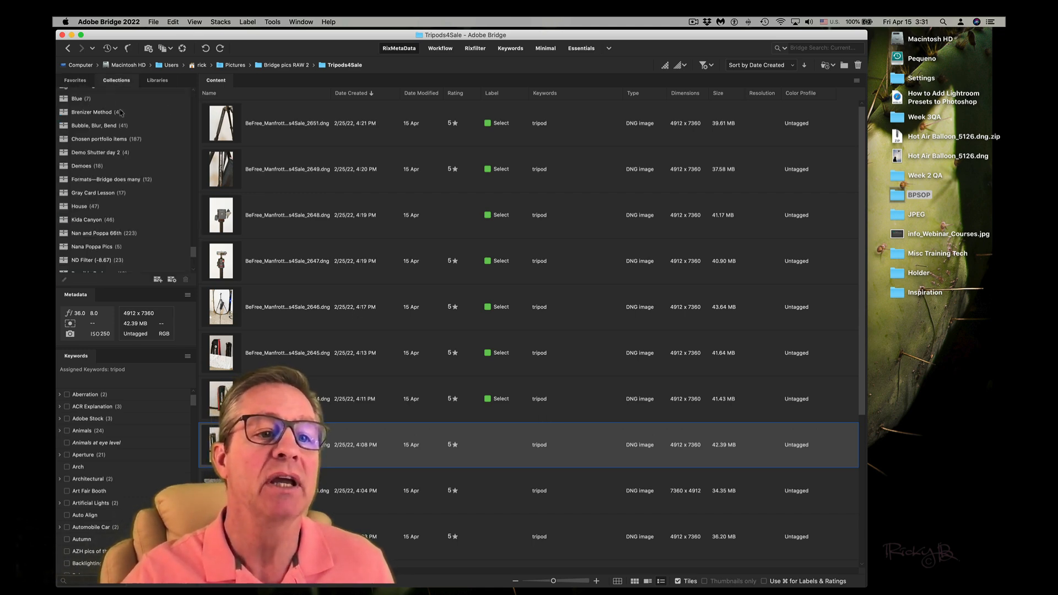
scroll(120, 113, "up", 10)
left_click(112, 96)
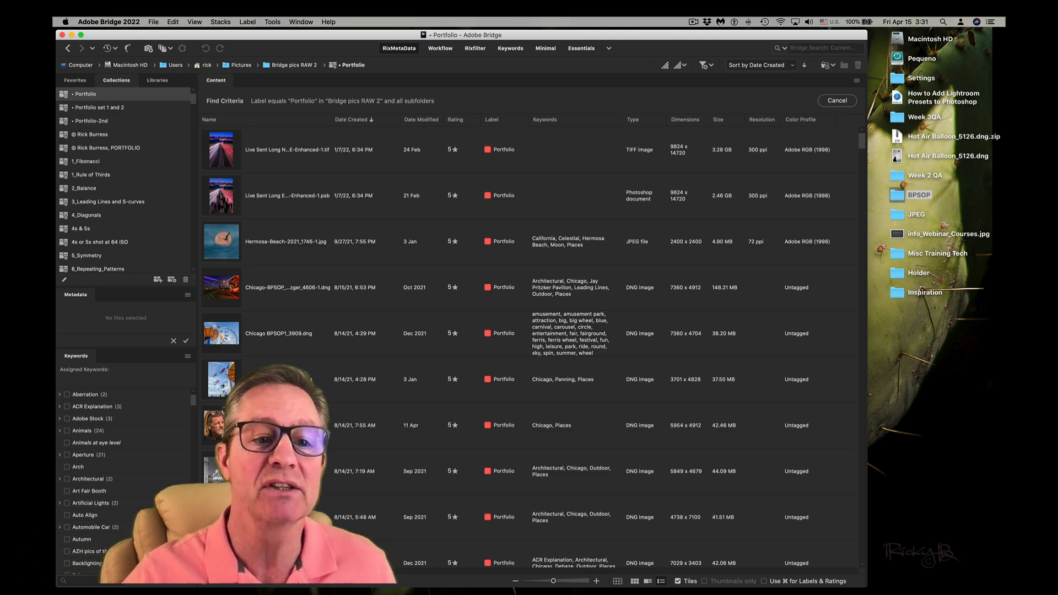
scroll(222, 411, "down", 15)
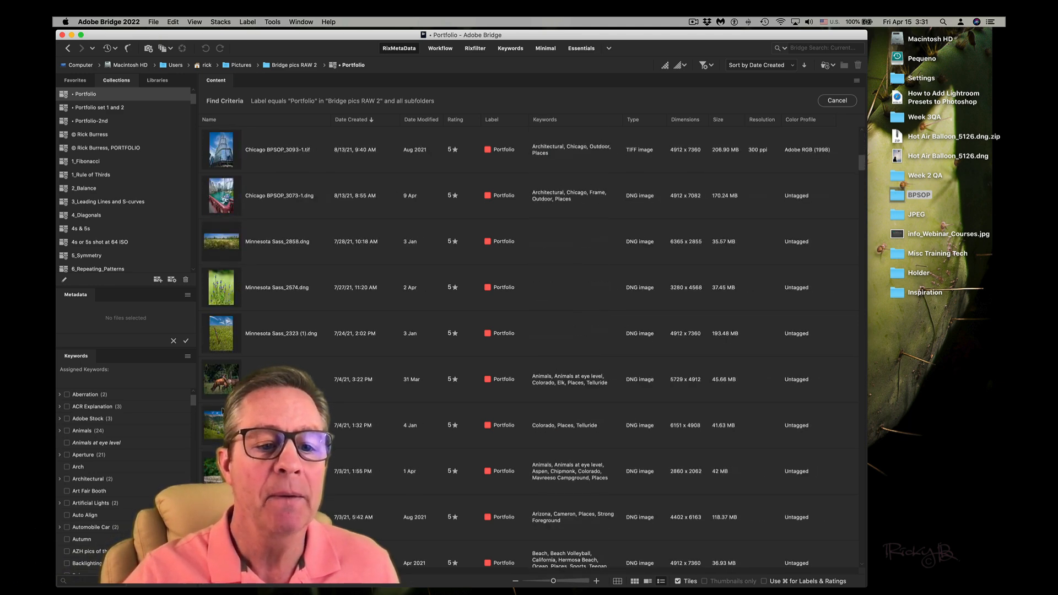
scroll(222, 412, "down", 15)
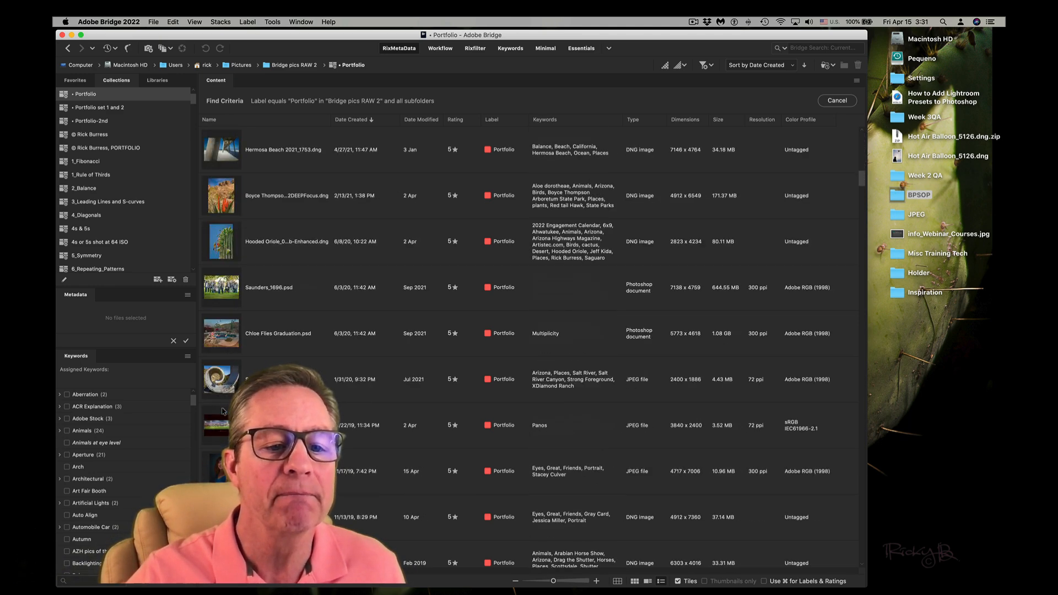
scroll(222, 411, "down", 3)
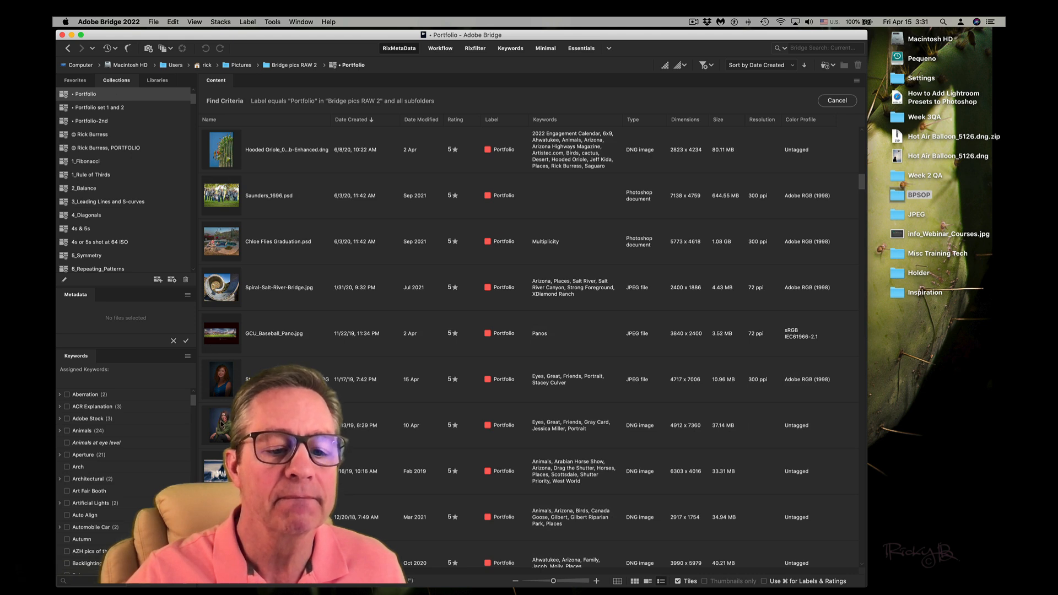
left_click(222, 424)
key("super+r")
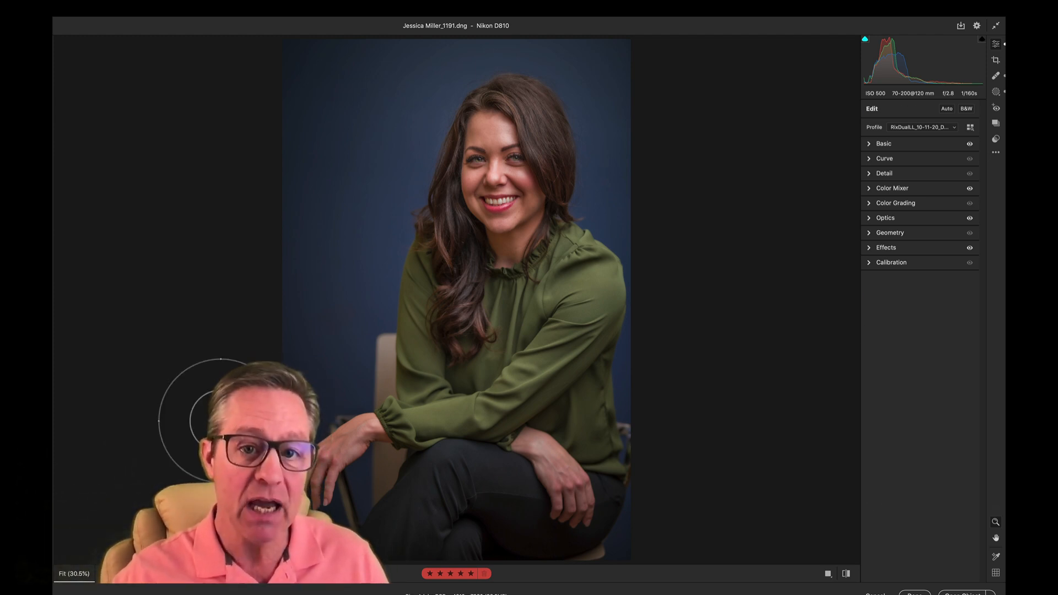
Create a brush mask with the masking adjustment preset Feminine less Texture and paint it over the woman's face and neck
key("k")
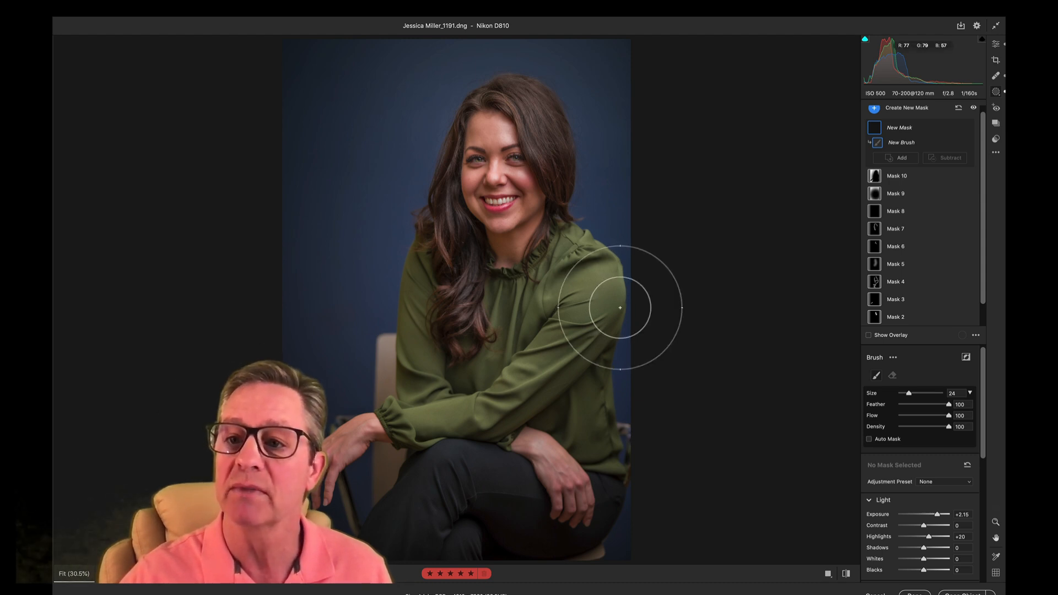
scroll(931, 436, "down", 1)
scroll(931, 435, "down", 4)
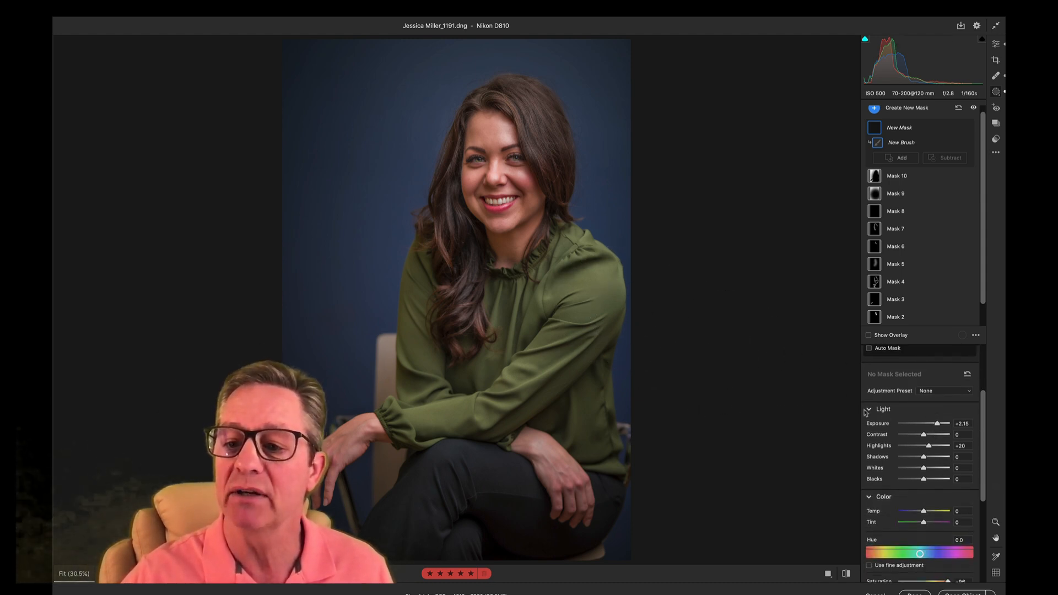
left_click(942, 392)
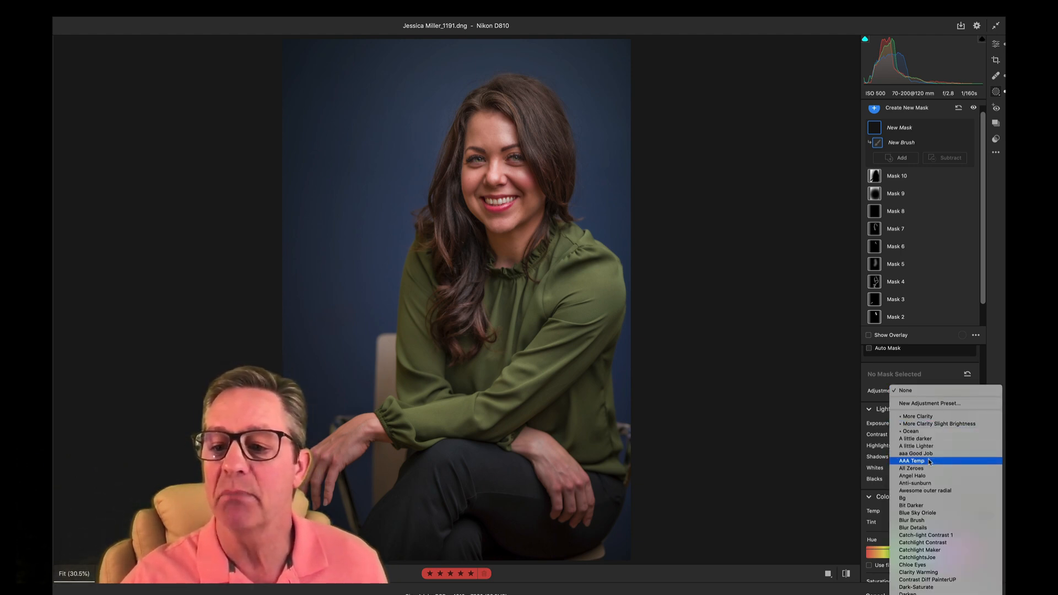
scroll(937, 496, "down", 5)
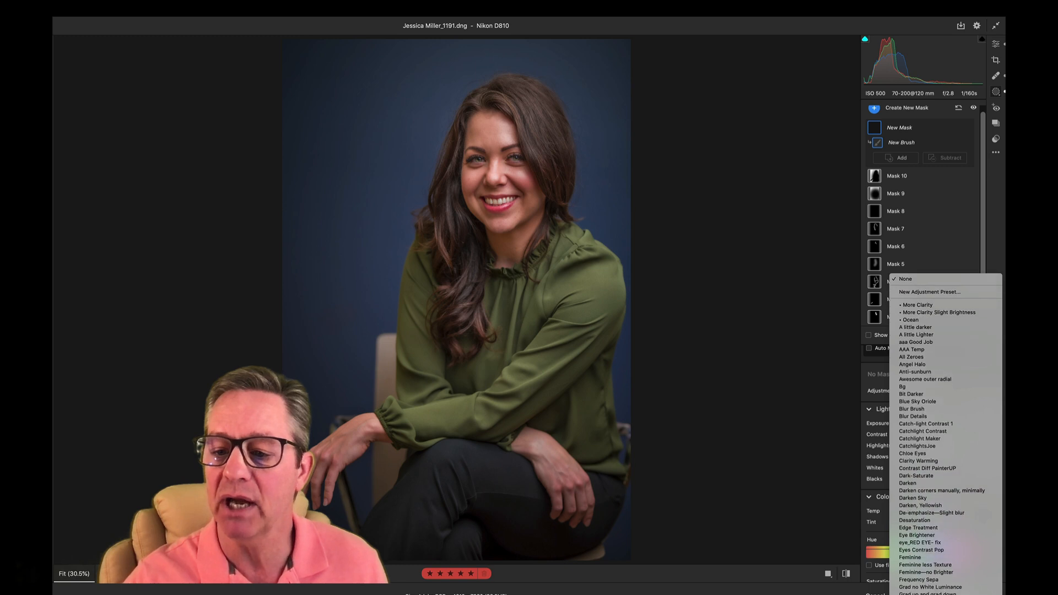
scroll(943, 441, "down", 3)
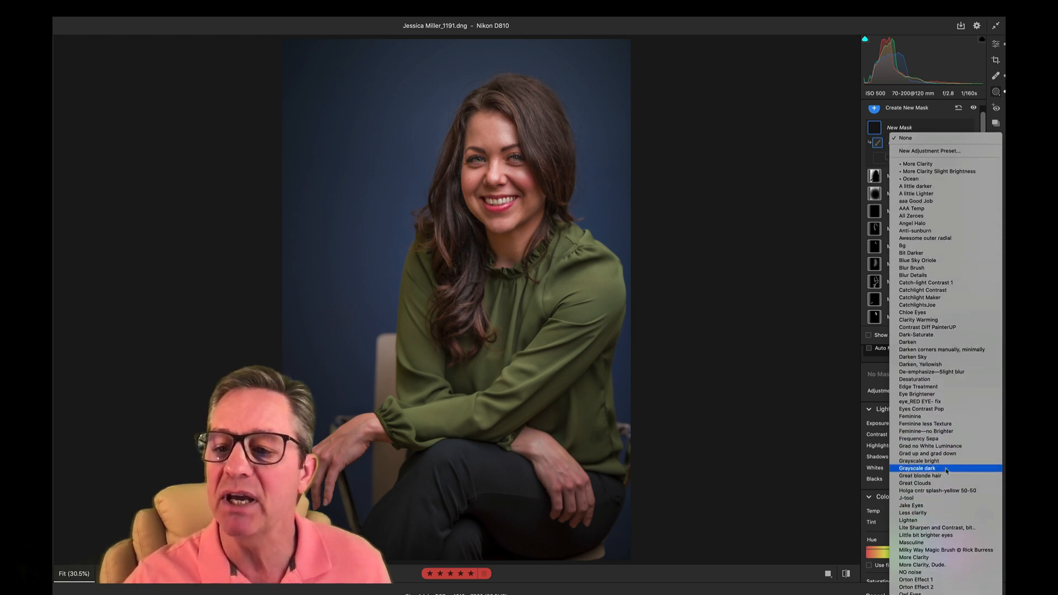
left_click(942, 426)
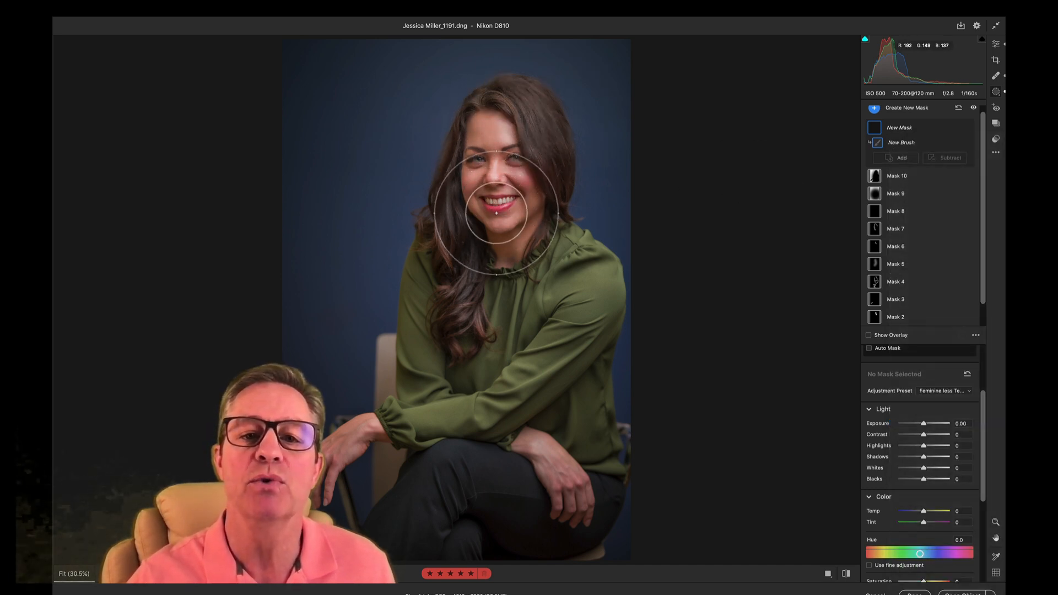
left_click_drag(503, 272, 486, 365)
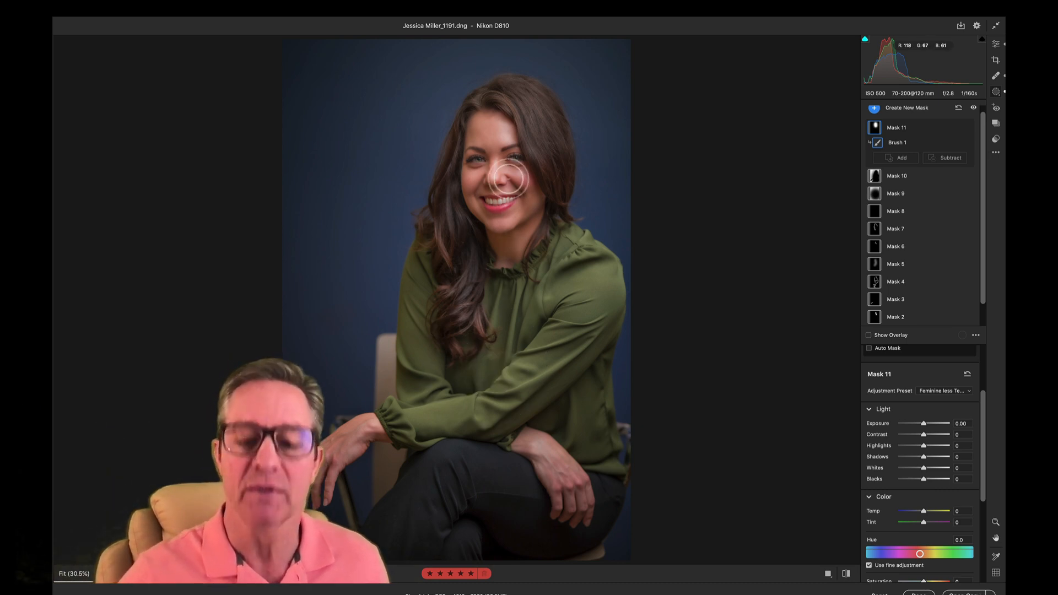
Resize the brush and erase the Feminine less Texture adjustment from the woman's teeth
key("bracketleft")
key("bracketleft")
key("bracketleft")
key("bracketleft")
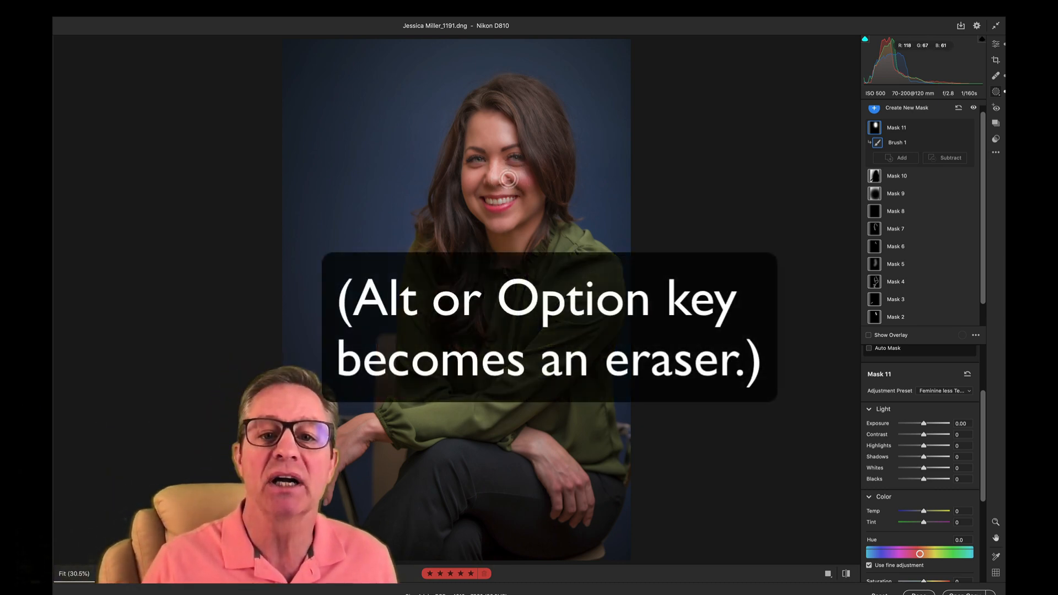
key("bracketright")
key("bracketright")
key("bracketright")
key("bracketright")
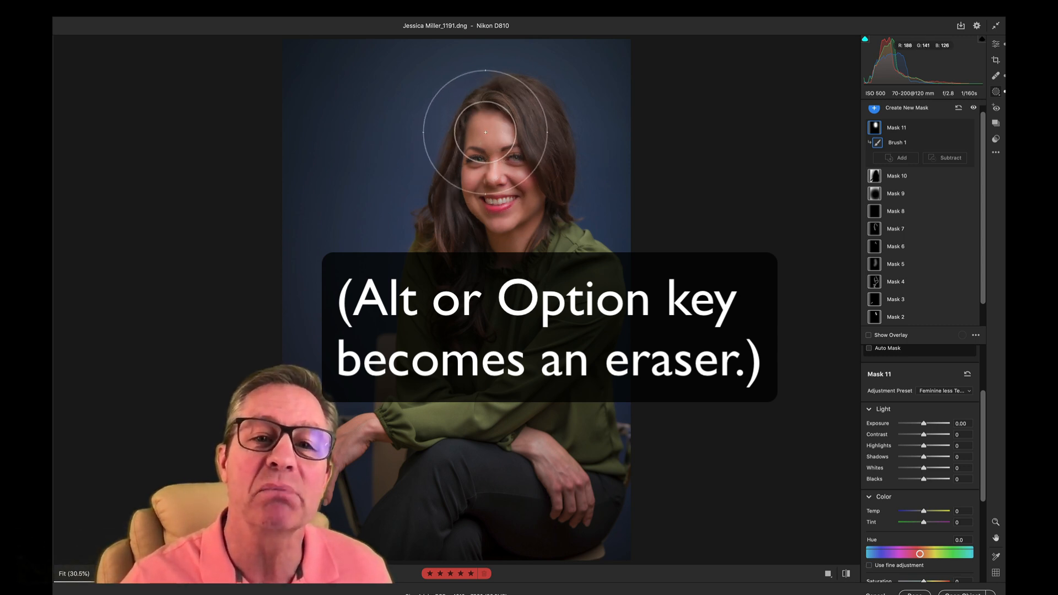
key("alt")
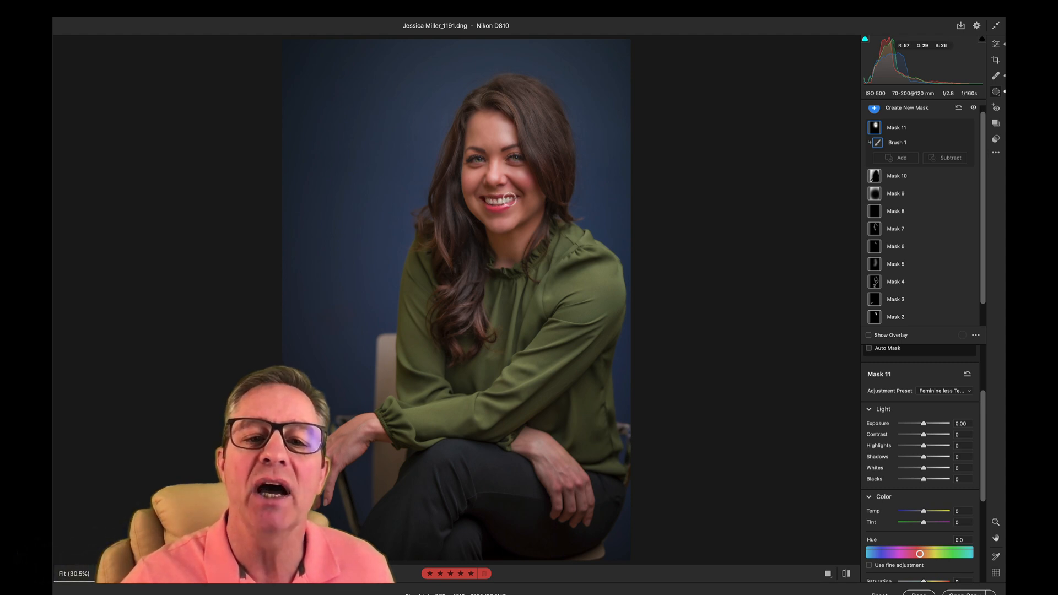
left_click_drag(511, 199, 489, 202)
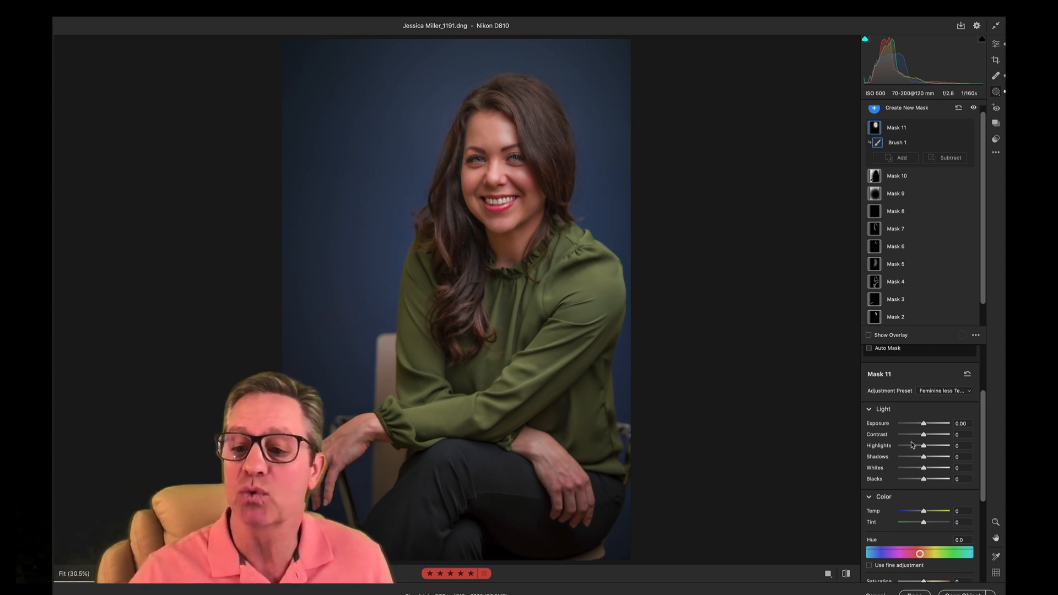
Review the Light, Color, Effects and Detail settings the preset gives the face mask
scroll(915, 423, "down", 5)
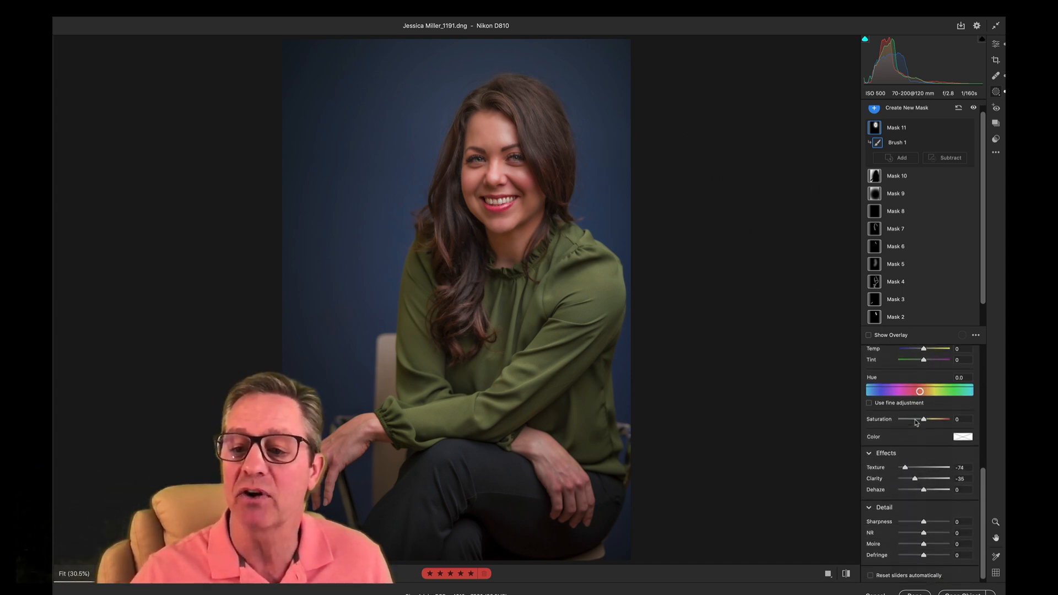
scroll(896, 435, "down", 1)
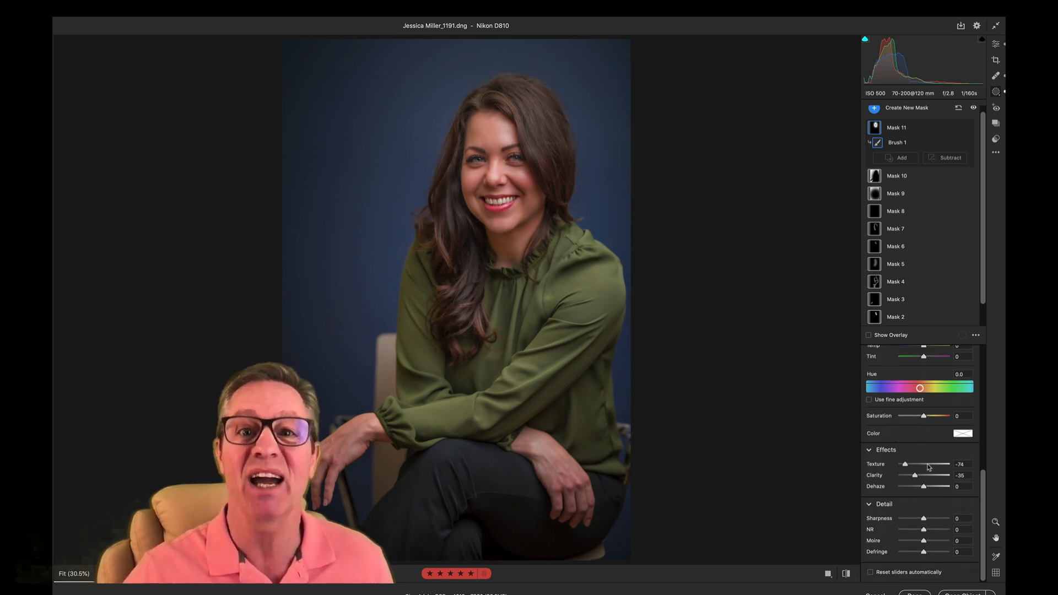
scroll(929, 478, "up", 5)
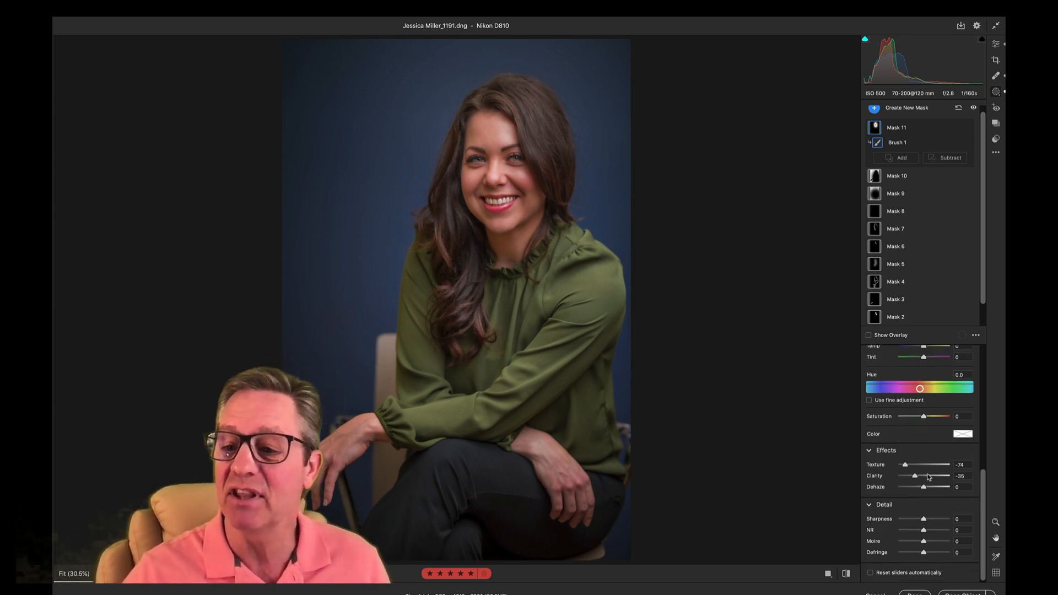
scroll(928, 477, "up", 3)
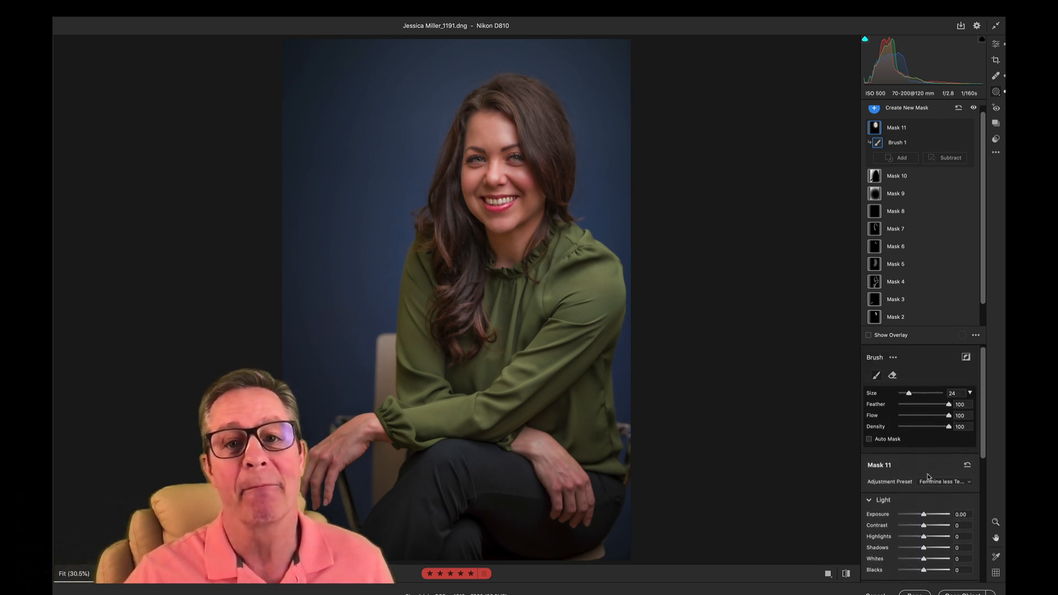
scroll(929, 477, "down", 6)
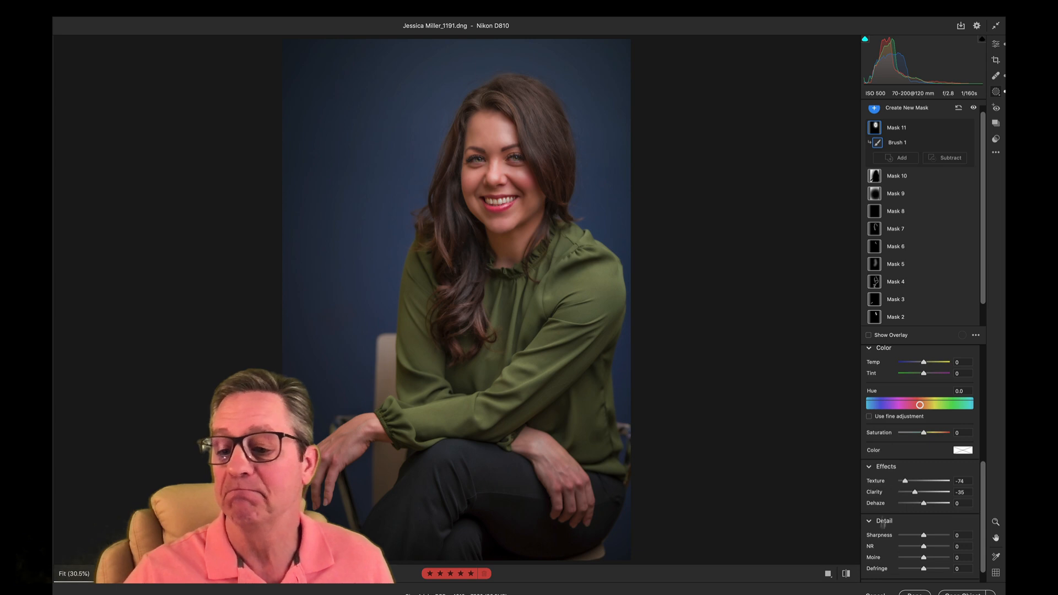
Leave Camera Raw without saving, preview the red-haired woman's headshot ending in _1242.JPG in Adobe Bridge and open it in Camera Raw
left_click(876, 593)
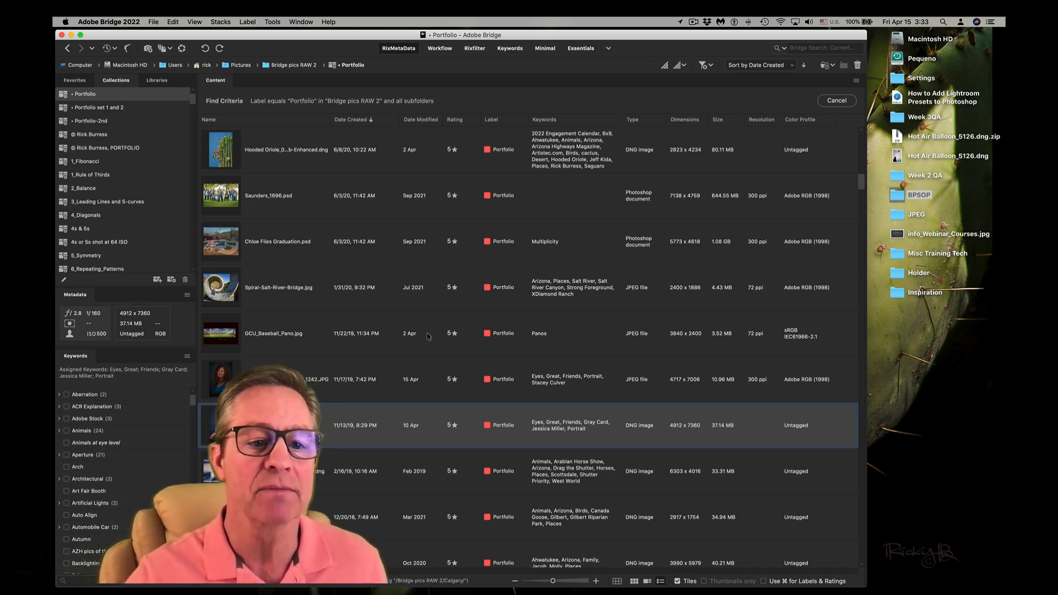
key("Up")
key("space")
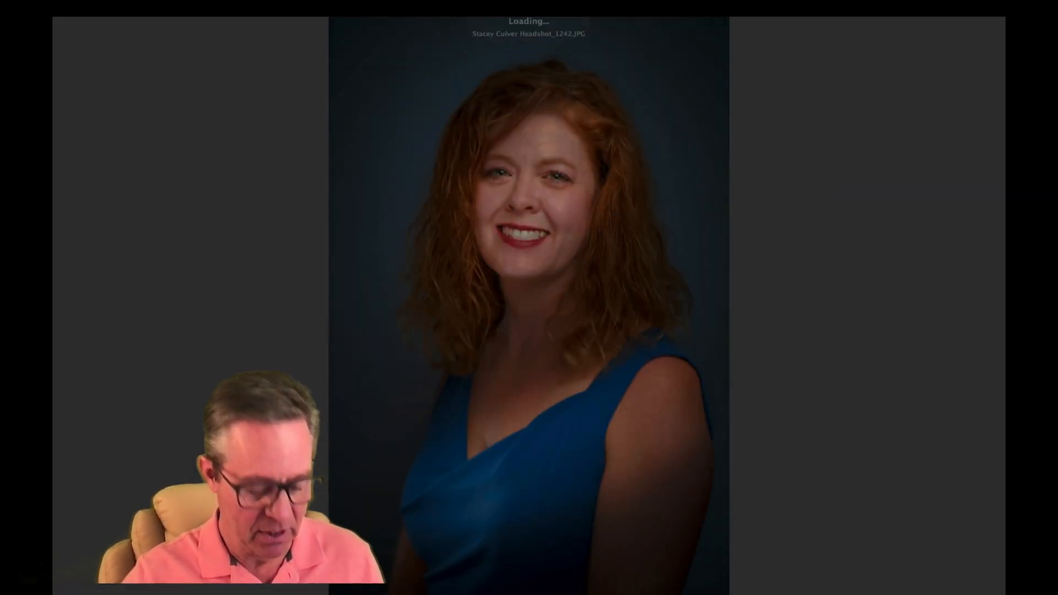
key("space")
key("super+r")
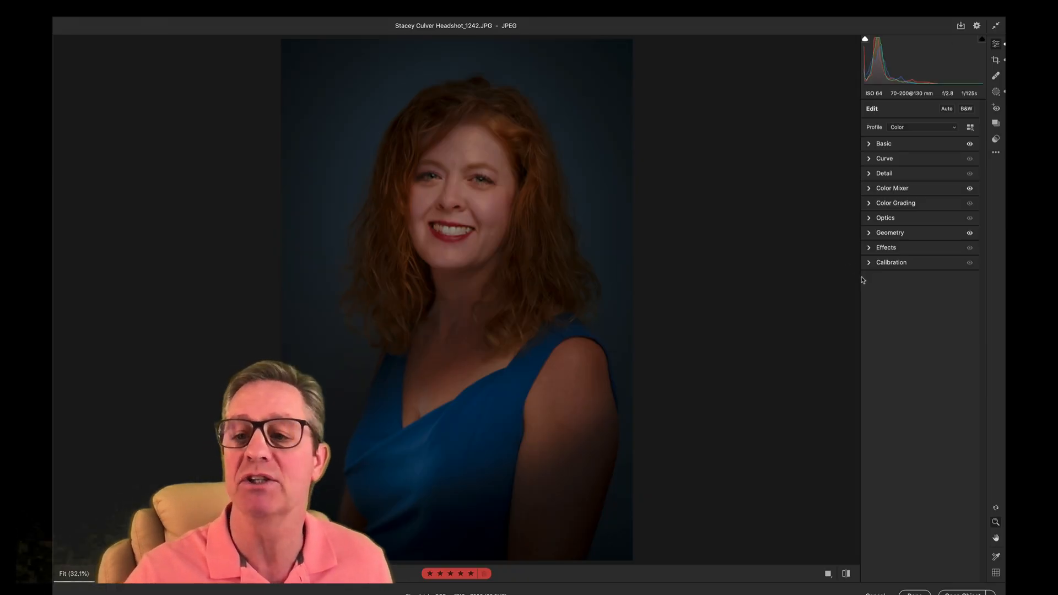
Create a brush mask from the preset • More Clarity, raise its Shadows to +46 and paint over the woman's face and hair
key("k")
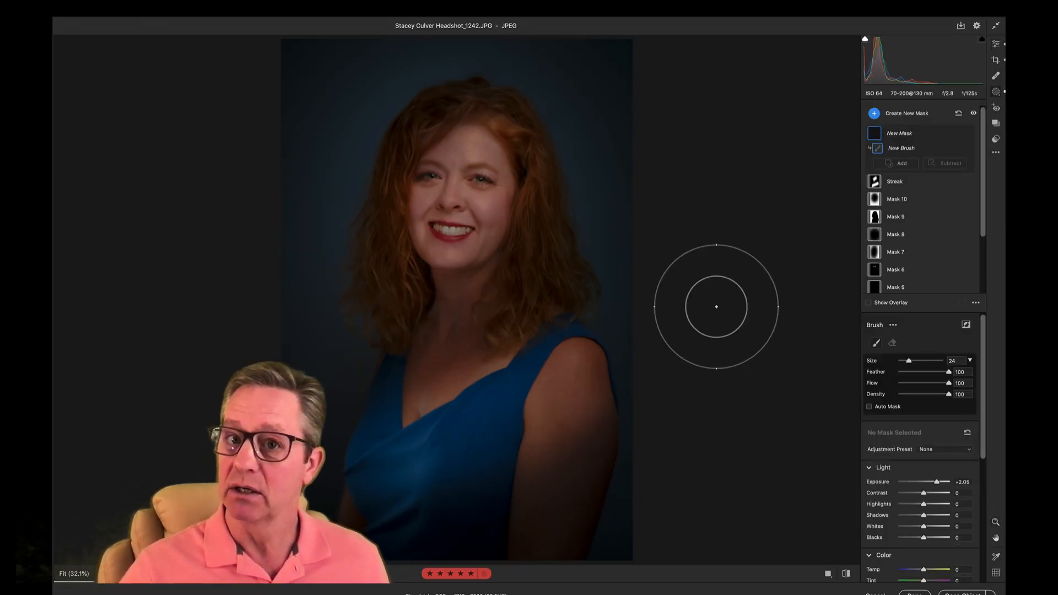
left_click(931, 452)
left_click(930, 475)
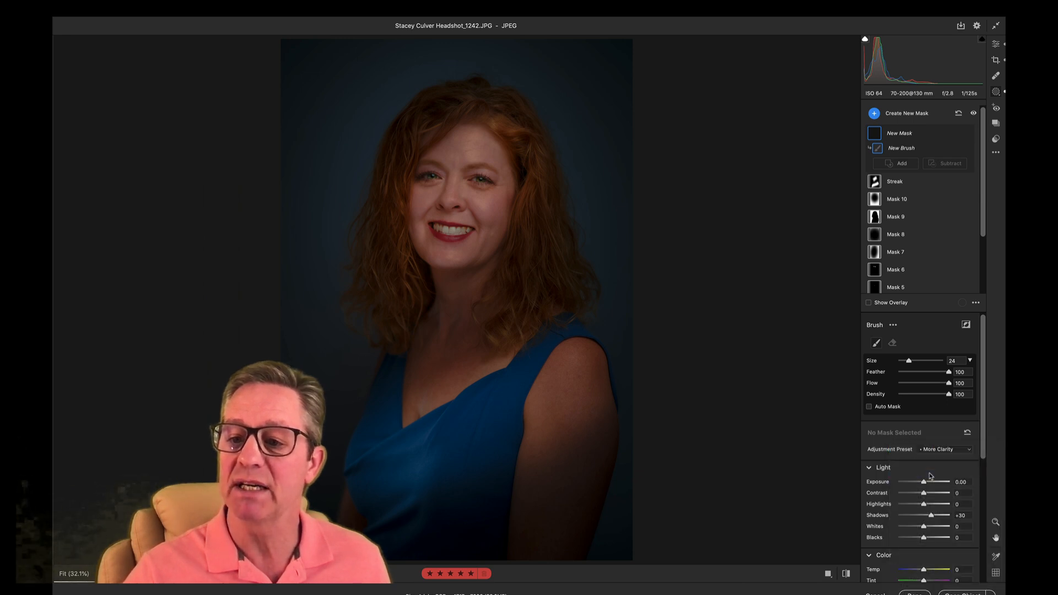
scroll(931, 477, "down", 3)
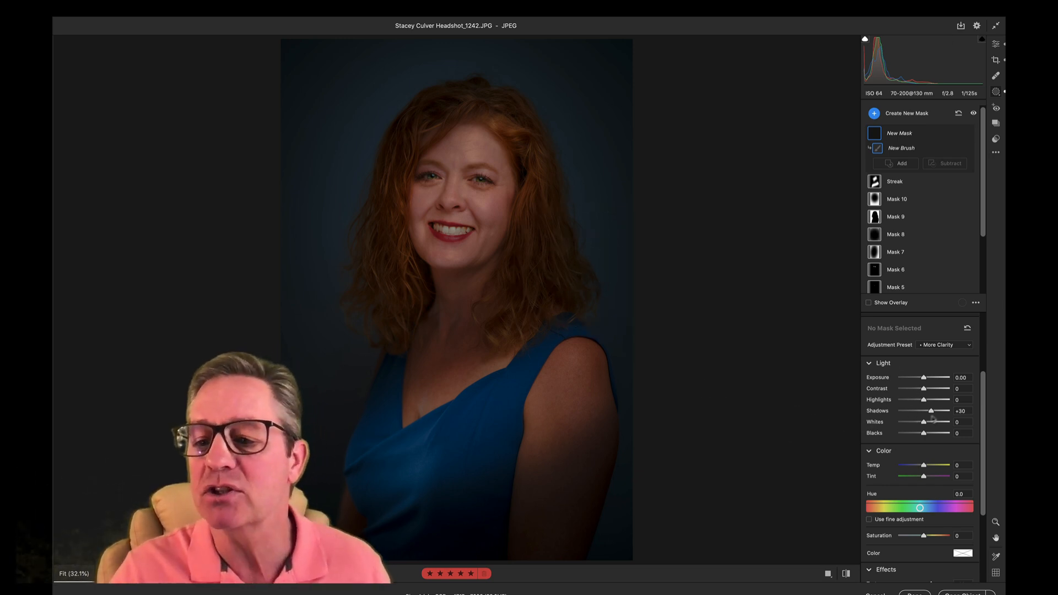
left_click_drag(931, 411, 935, 412)
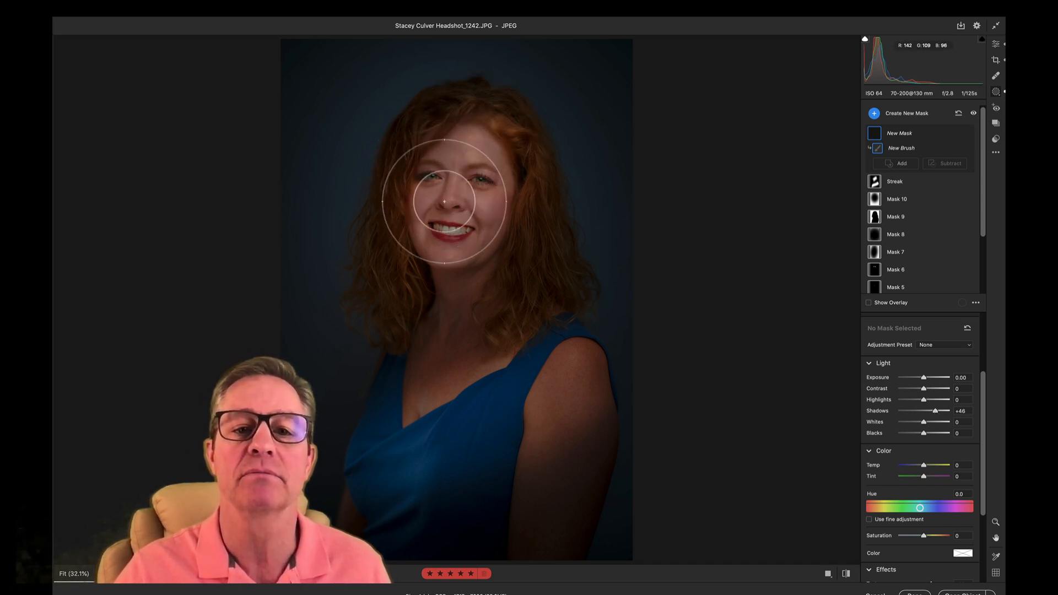
left_click_drag(438, 284, 440, 333)
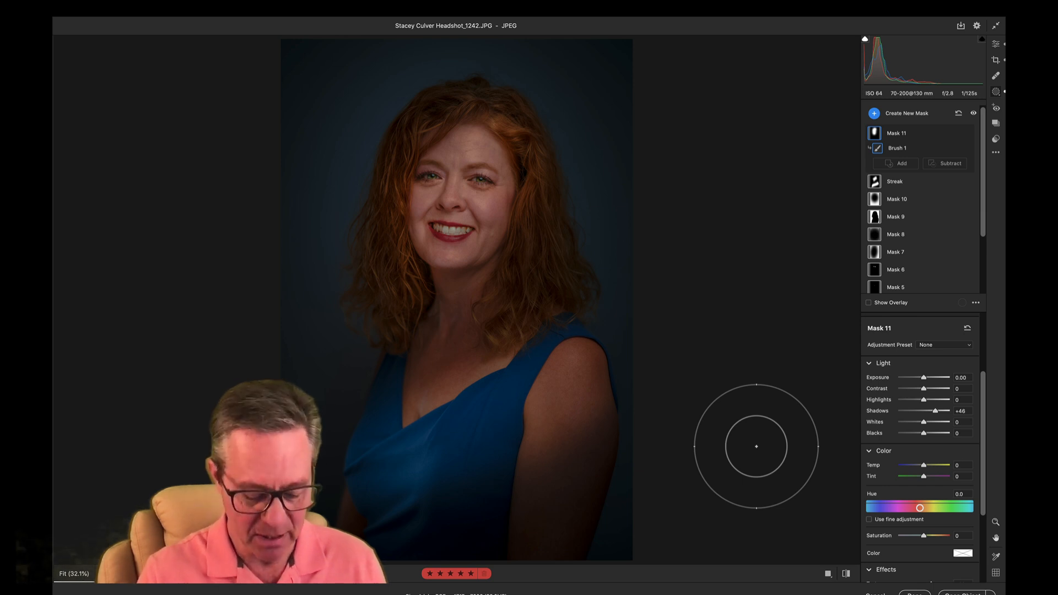
Add a linear gradient mask running from the woman's eye down to her shoulder and apply the preset A little Lighter
key("m")
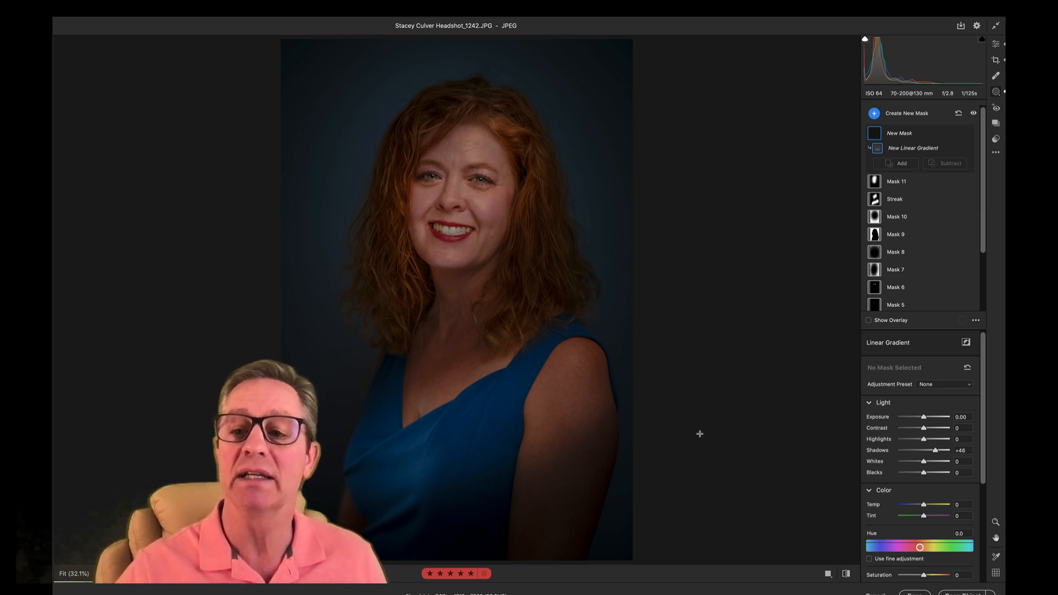
left_click_drag(477, 181, 534, 397)
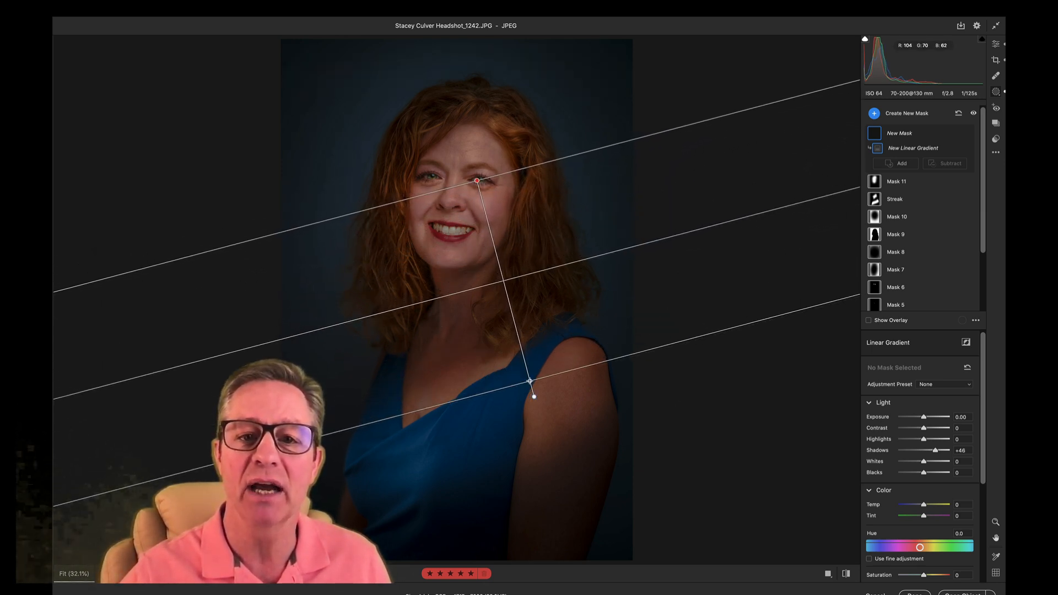
left_click(929, 384)
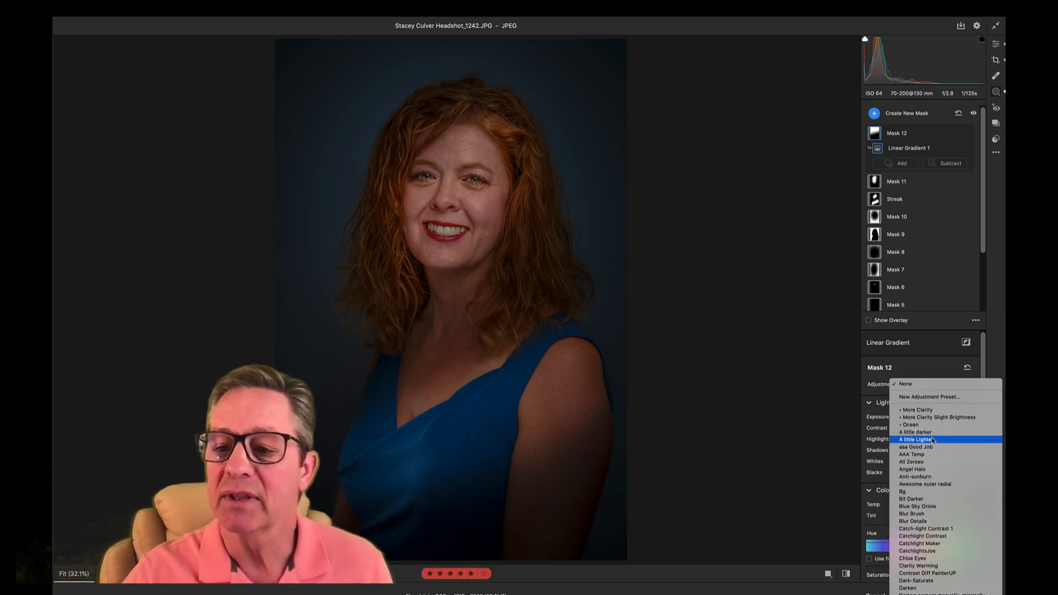
left_click(933, 440)
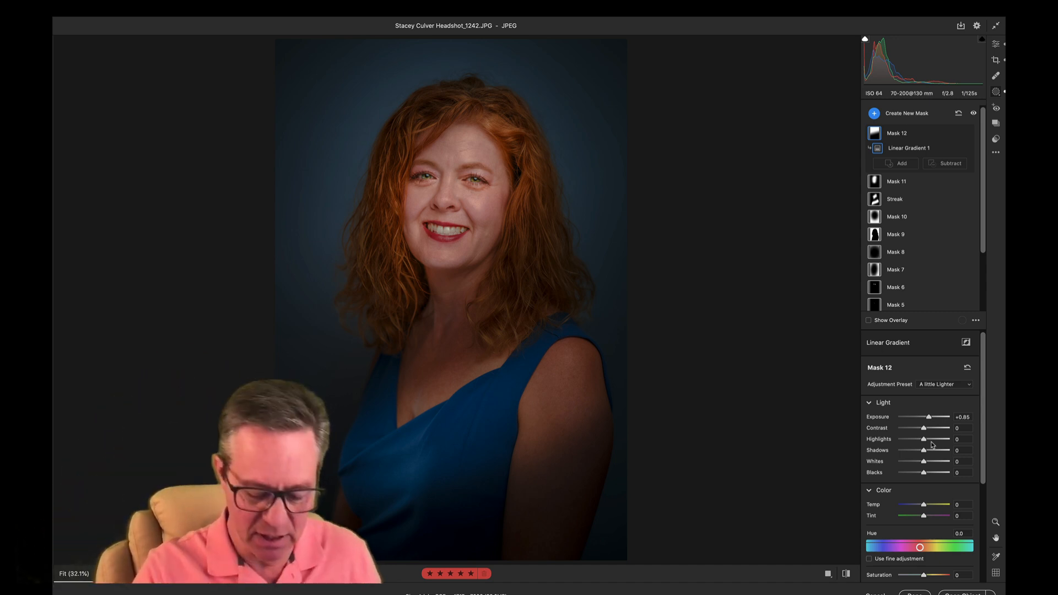
Draw another linear gradient mask diagonally from the woman's face to her arm with A little Lighter, and delete that mask
key("k")
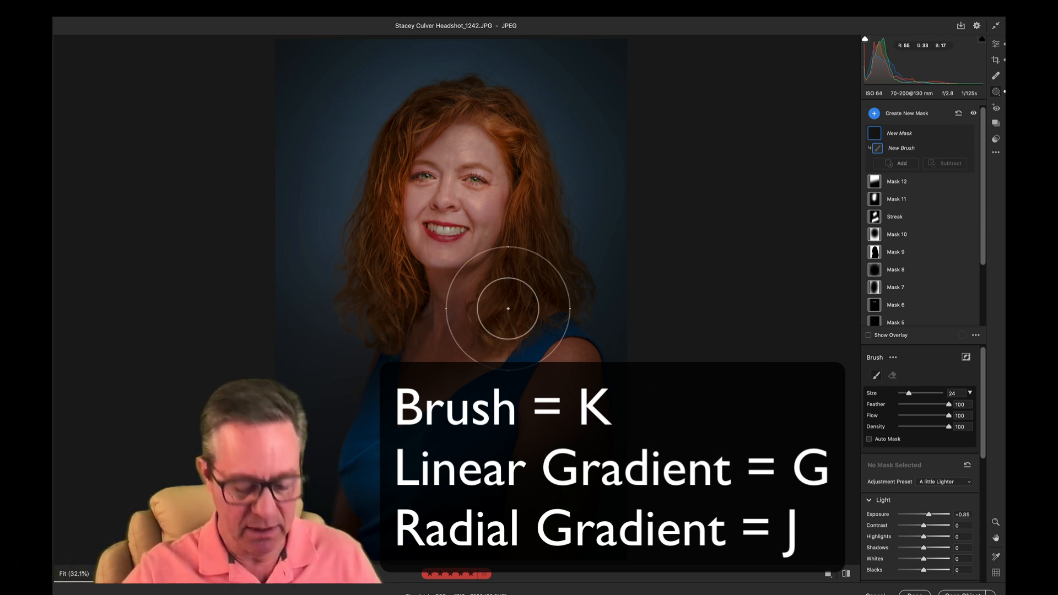
key("g")
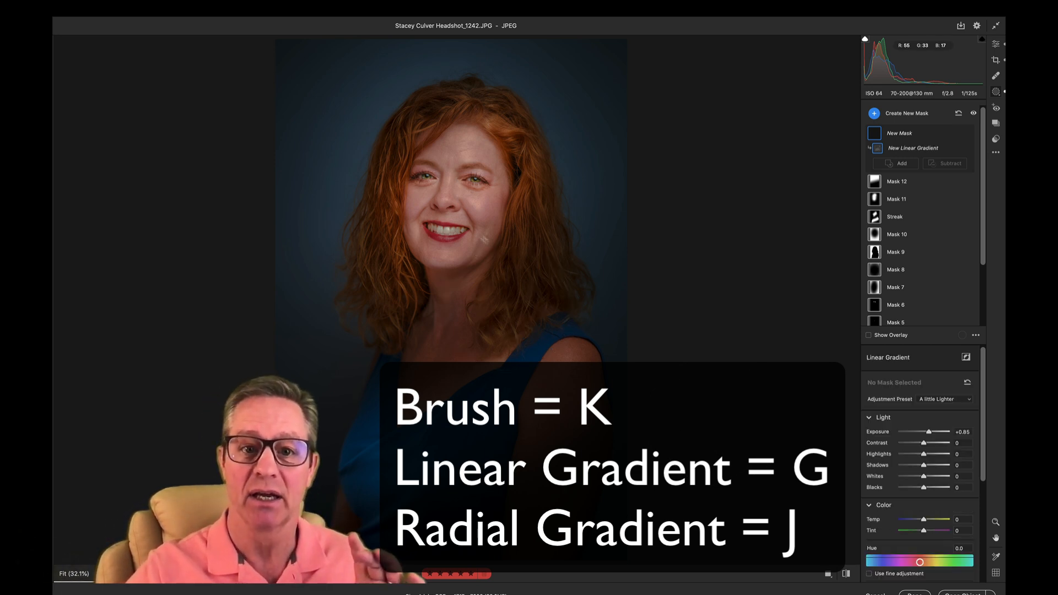
left_click_drag(461, 204, 588, 413)
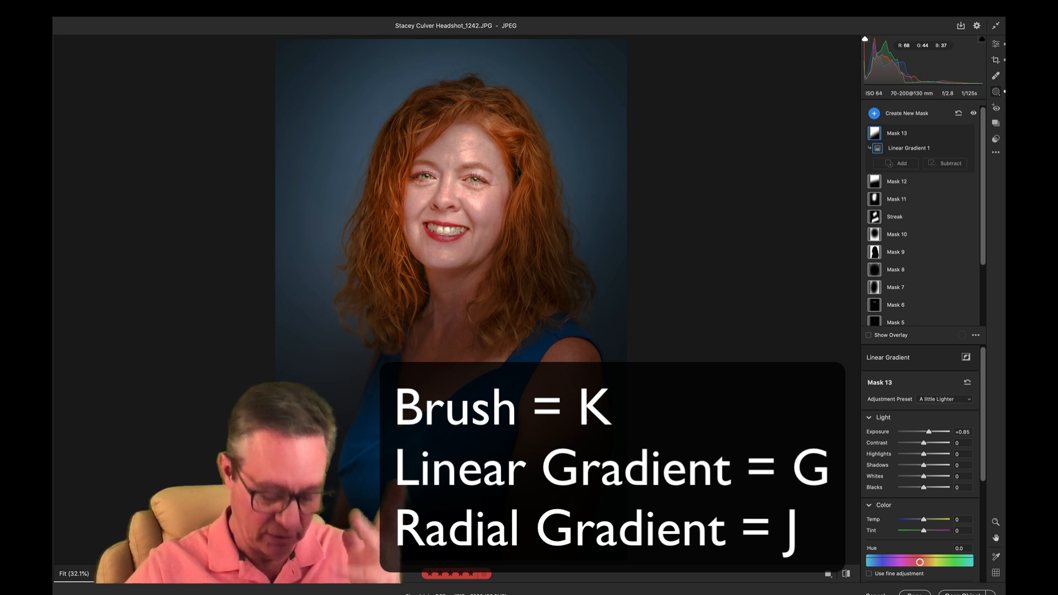
key("Delete")
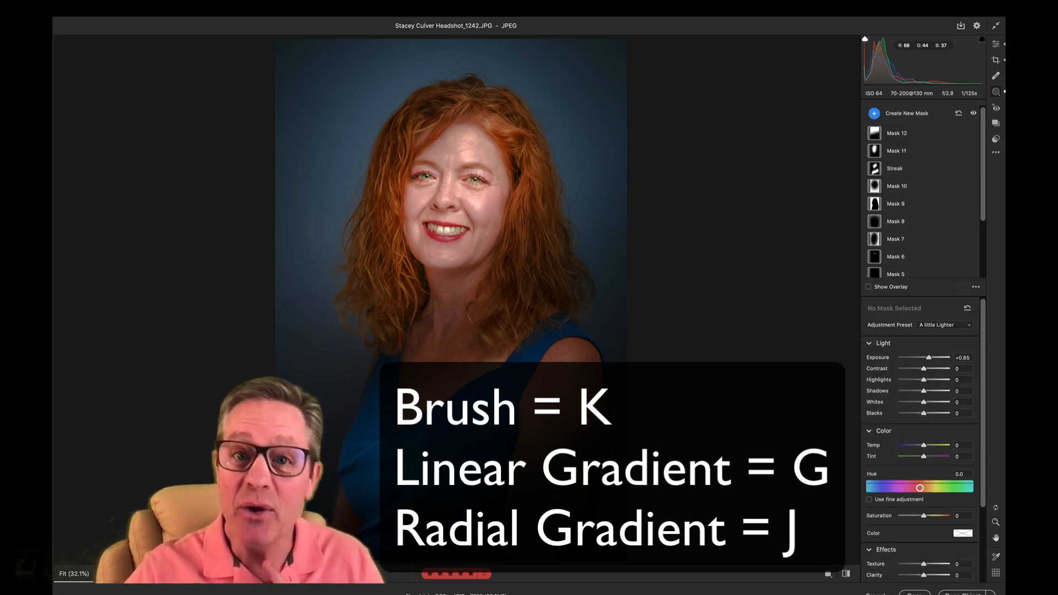
Start a new radial gradient mask with the preset A little Lighter
key("j")
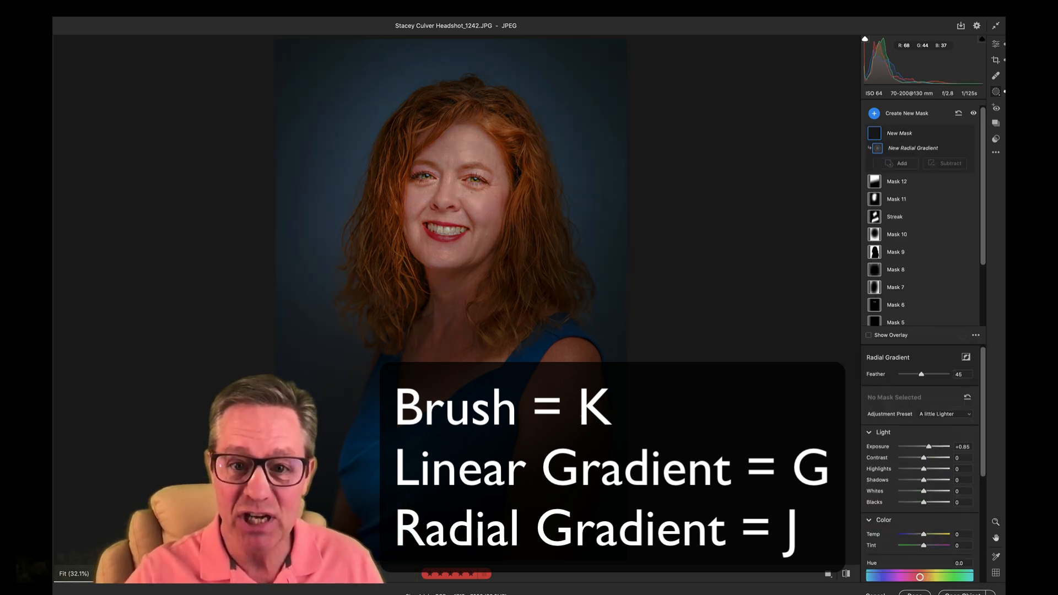